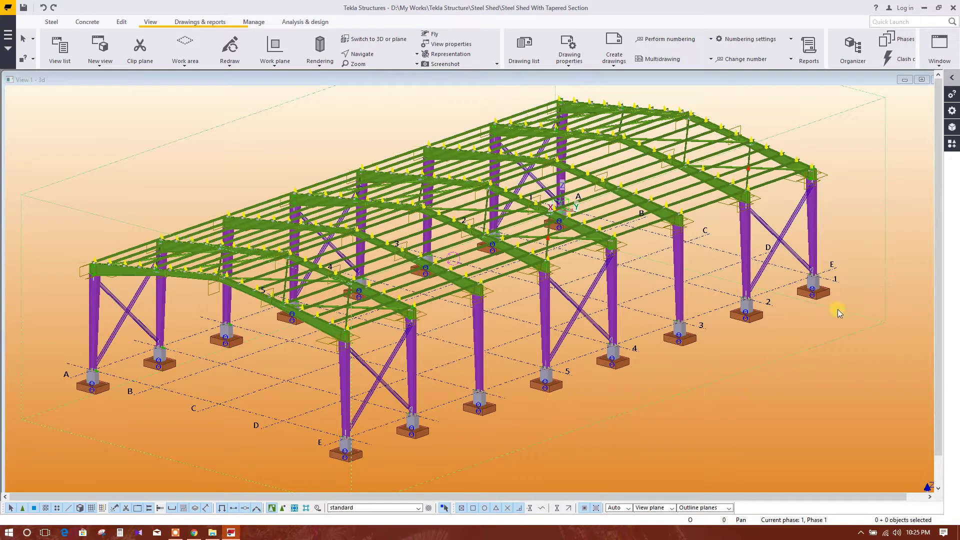
Bring up the GRID A elevation view beside the 3D view and put it away again.
middle_click_drag(593, 378, 645, 346)
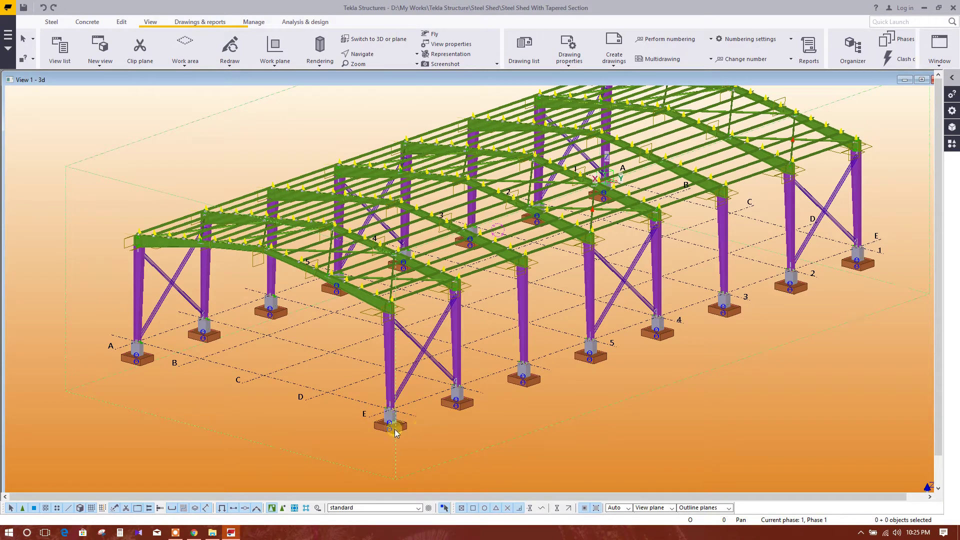
left_click(936, 70)
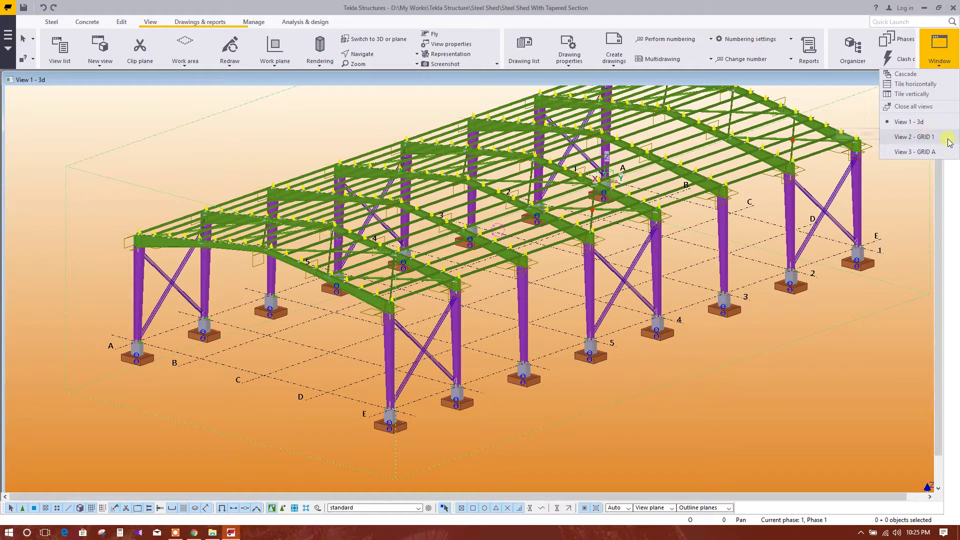
left_click(949, 141)
left_click(927, 55)
left_click(914, 151)
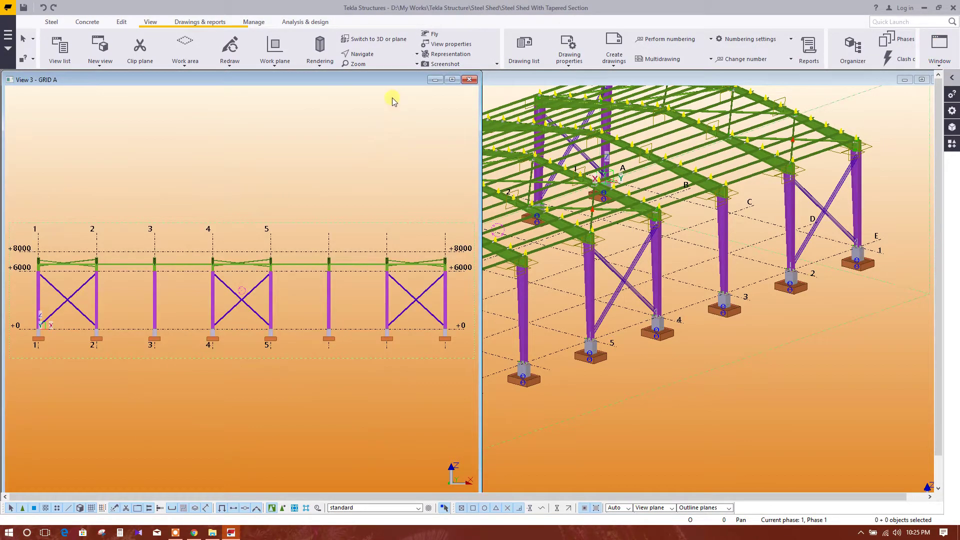
left_click(469, 80)
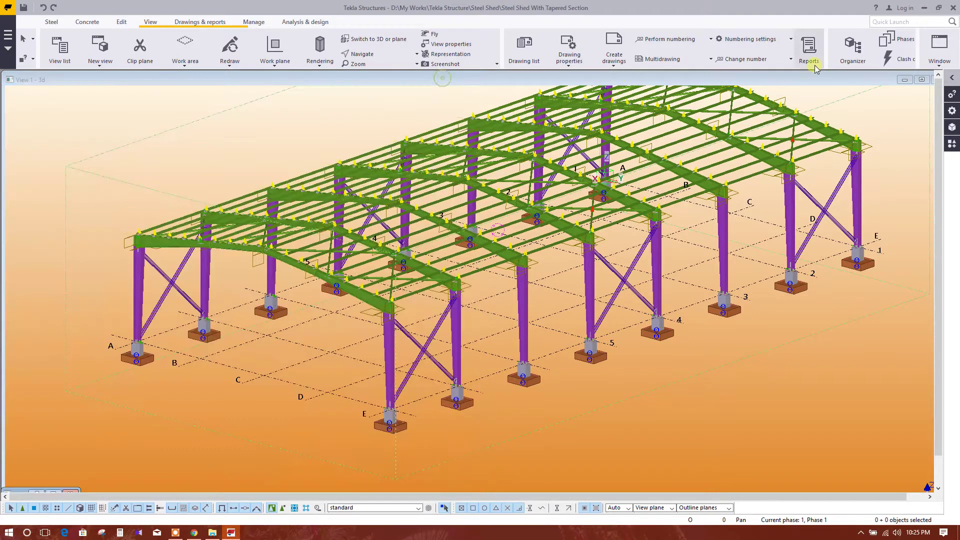
Try to bring up the GRID 1 elevation view from the list of open views.
left_click(926, 62)
left_click(915, 127)
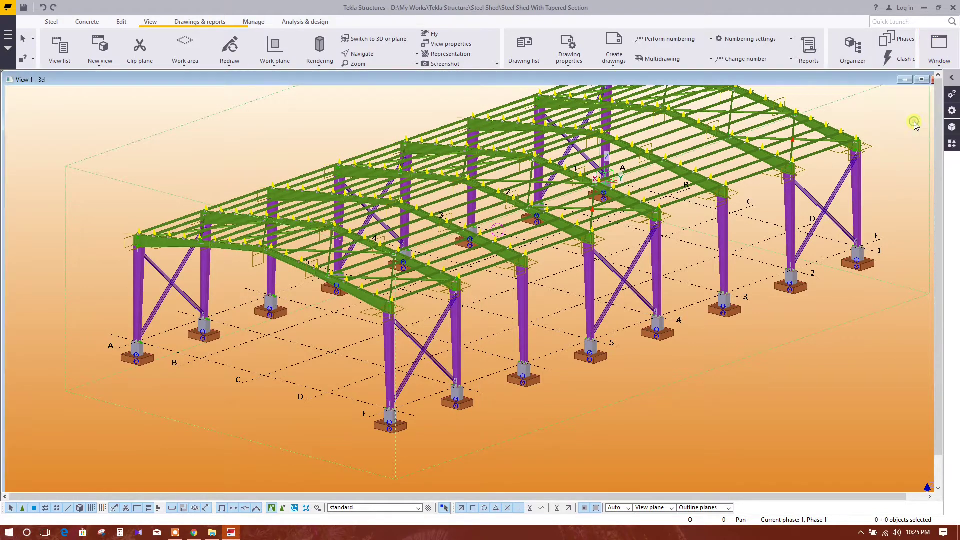
left_click(927, 64)
left_click(940, 61)
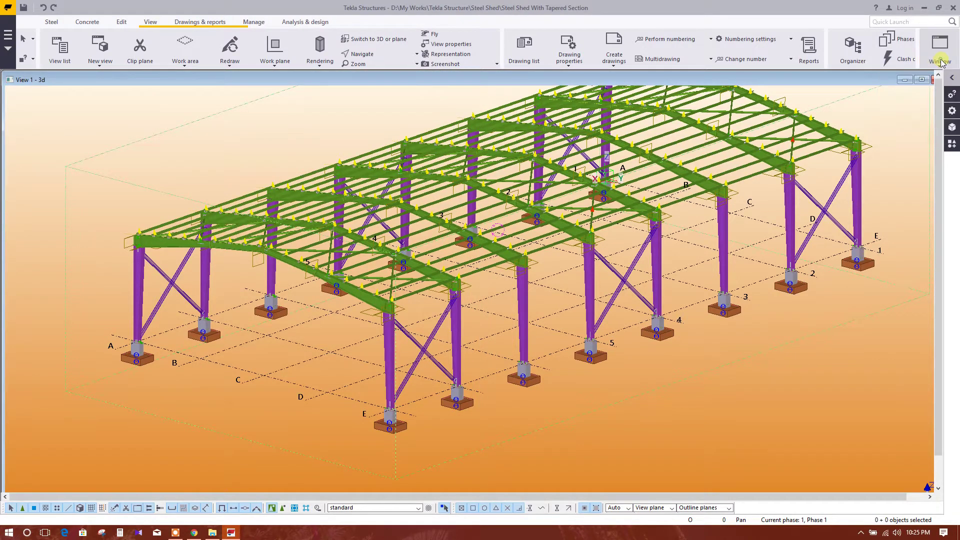
left_click(941, 61)
left_click(925, 136)
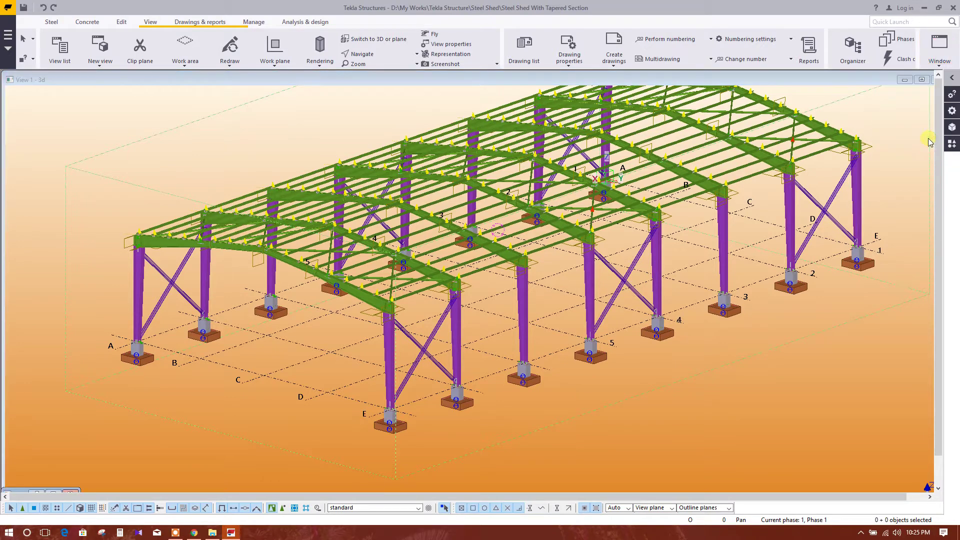
Minimize the 3D view and restore the GRID 1 elevation view, leaving GRID A minimized.
left_click(904, 80)
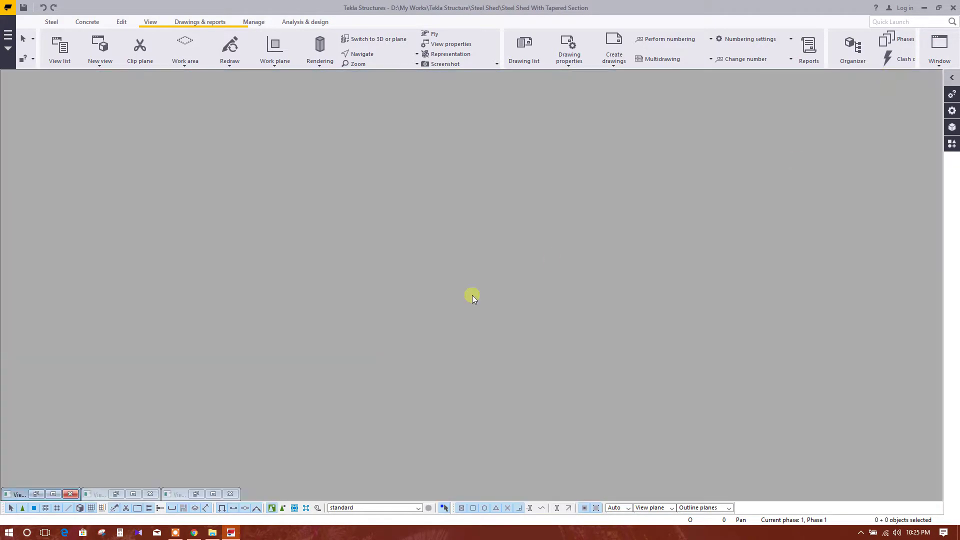
left_click(115, 494)
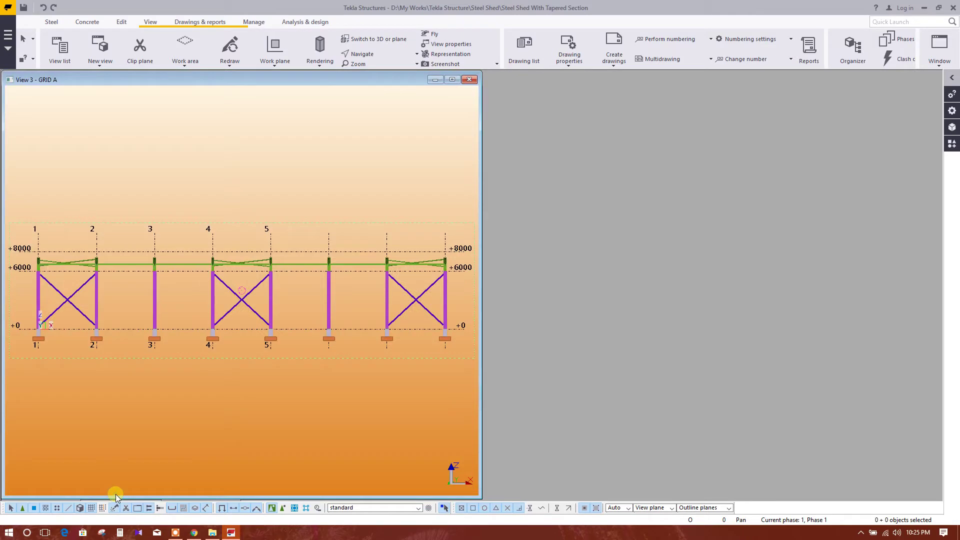
left_click(435, 80)
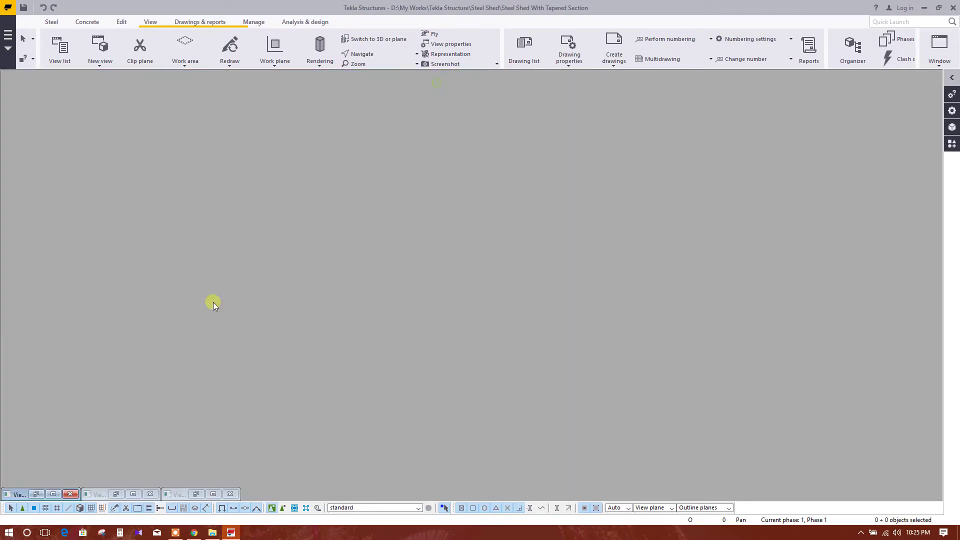
left_click(49, 493)
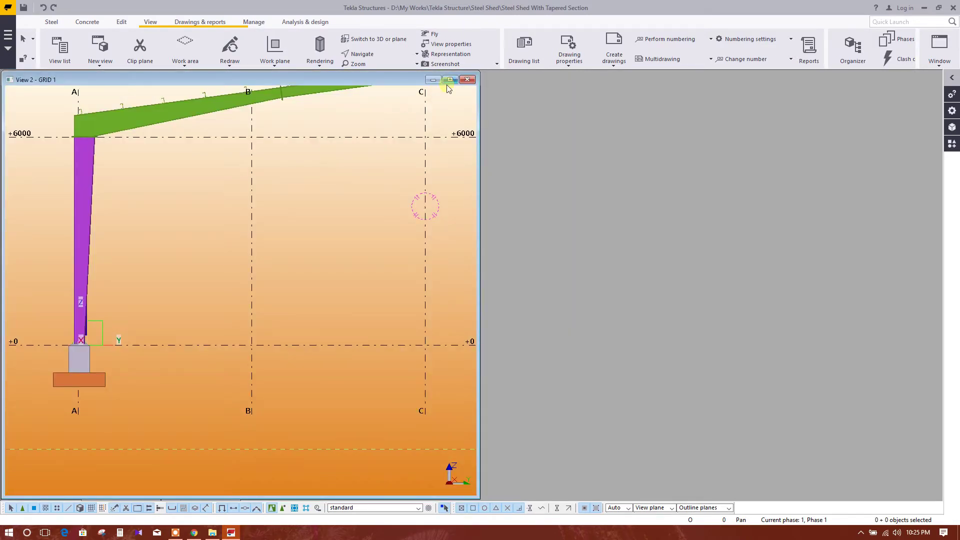
Check the top and bottom levels of the pad footing on grid line A, leaving its properties unmodified.
scroll(394, 242, "down", 4)
middle_click_drag(374, 263, 377, 313)
scroll(86, 300, "up", 5)
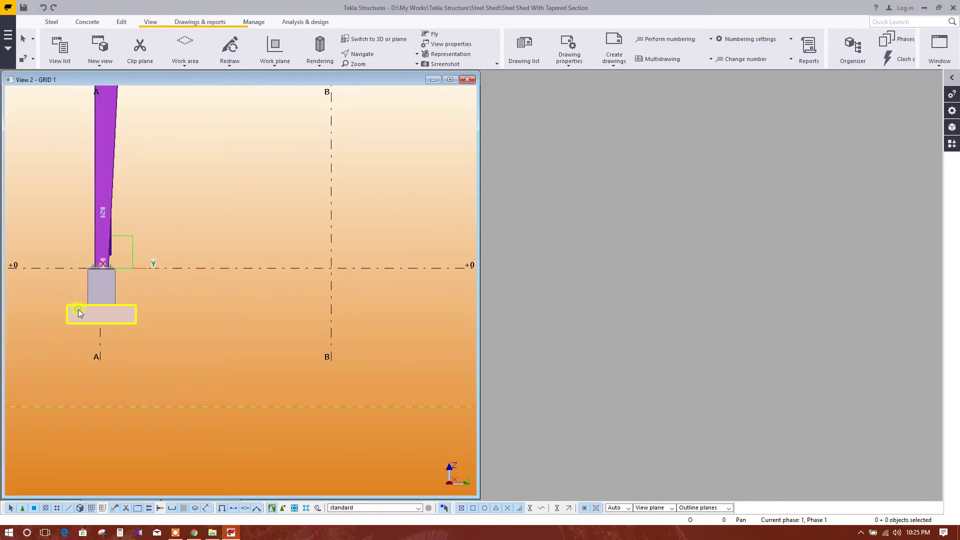
double_click(78, 313)
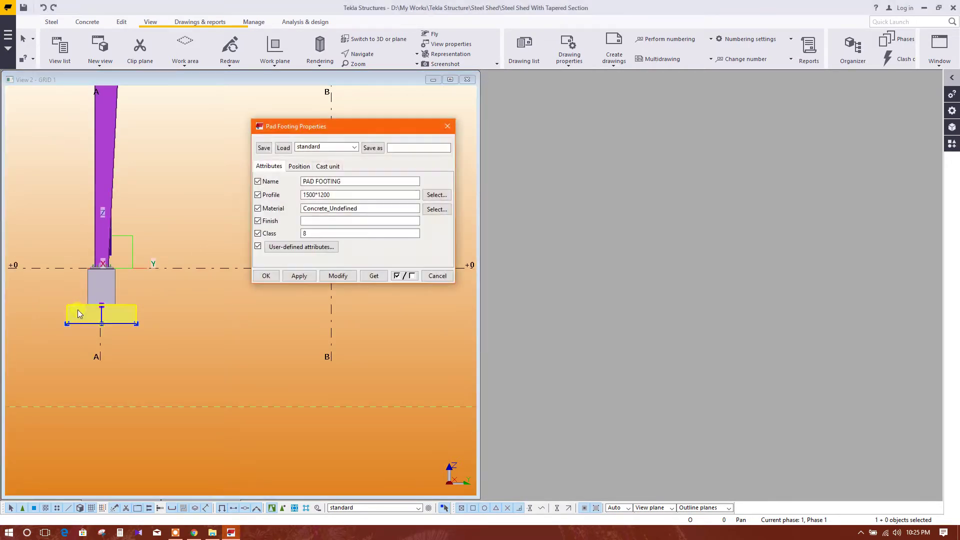
left_click(308, 166)
left_click(331, 244)
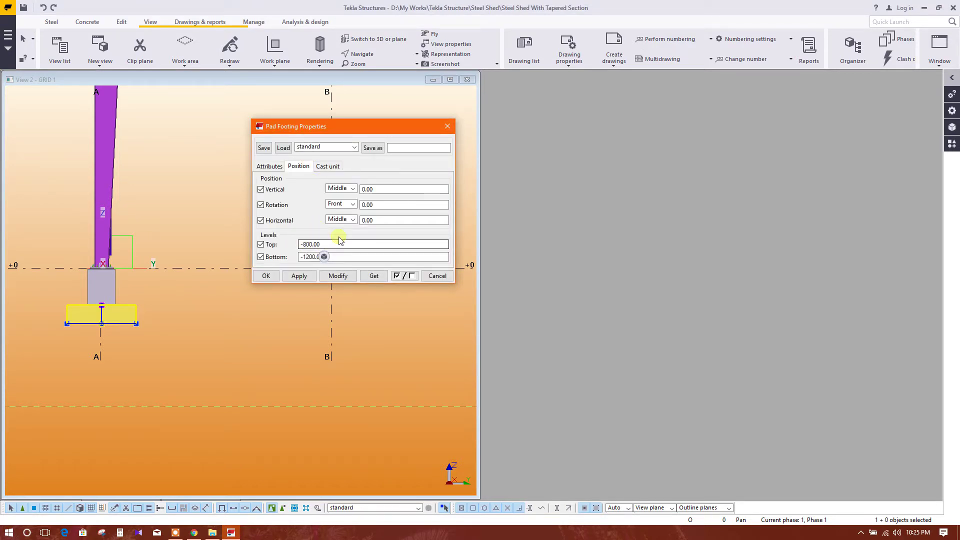
left_click(447, 126)
scroll(178, 335, "down", 1)
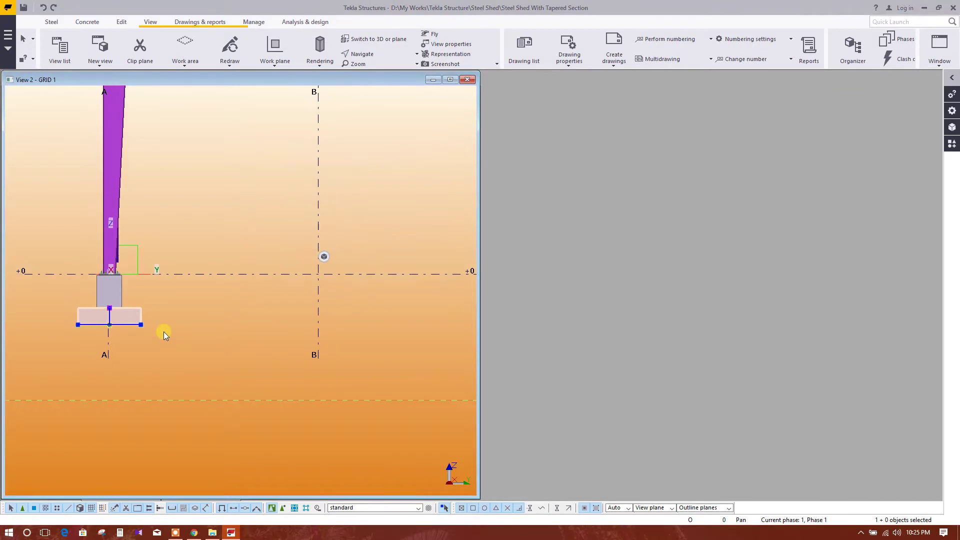
middle_click_drag(188, 324, 215, 318)
left_click(129, 326)
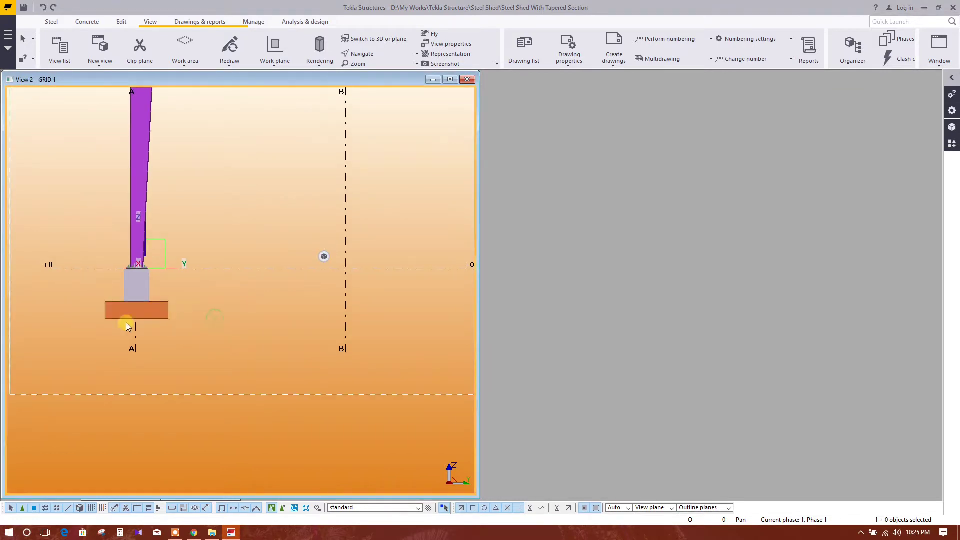
Add a Z level at -800 to the grid coordinates ahead of 0.00, 6000.00 and 8000.00, and apply the modification.
double_click(259, 268)
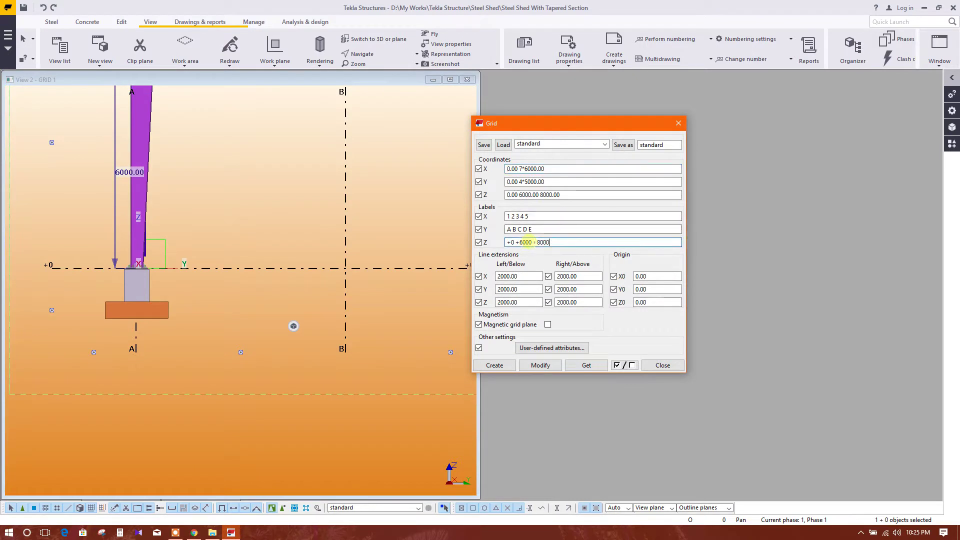
left_click(507, 242)
left_click(507, 195)
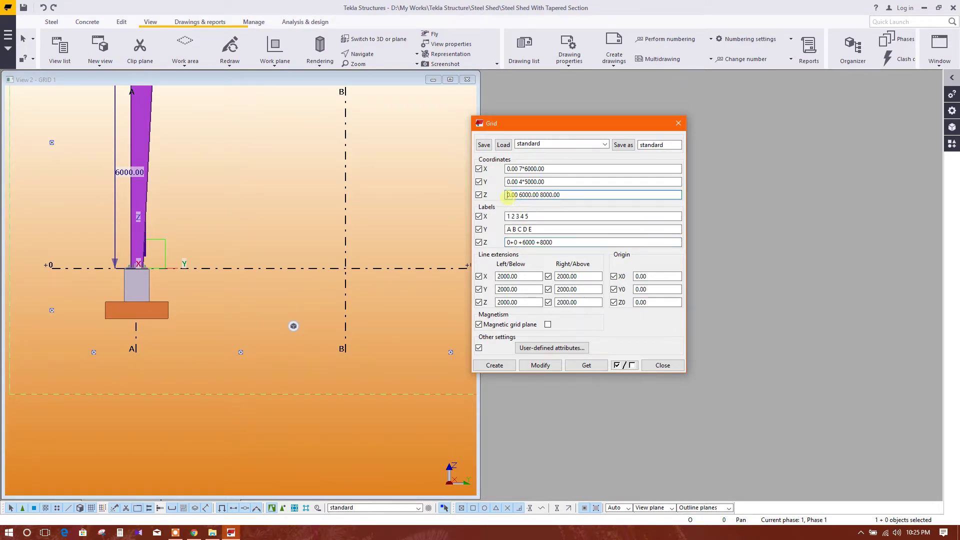
type("-")
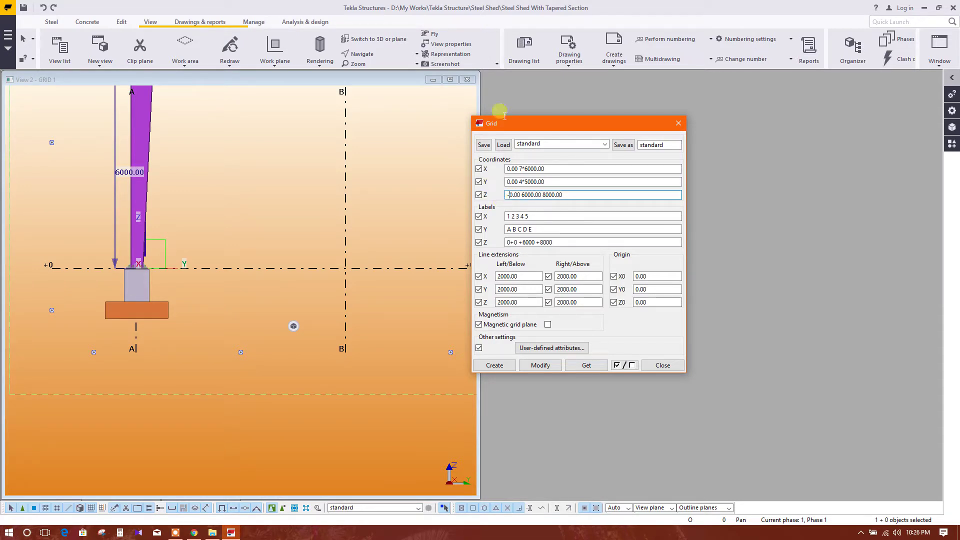
left_click(175, 532)
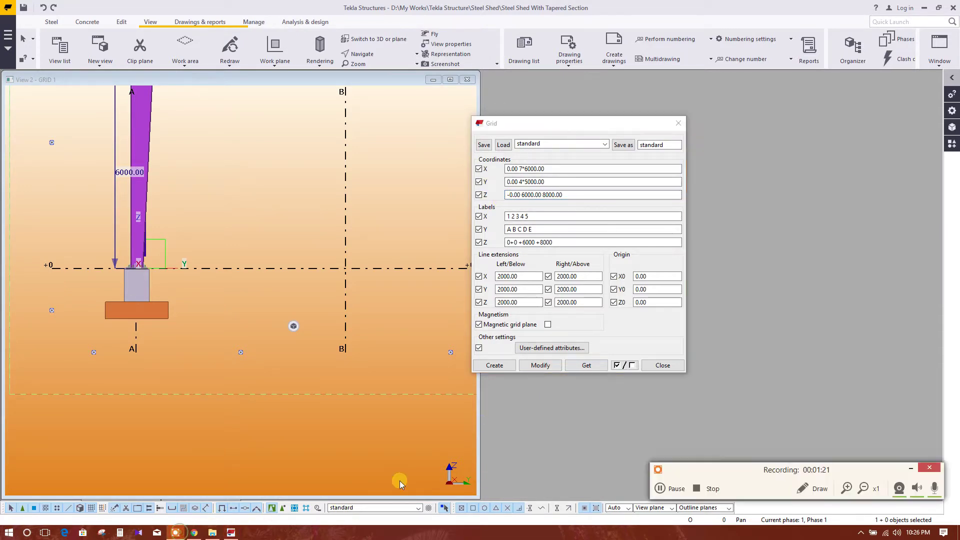
left_click(605, 132)
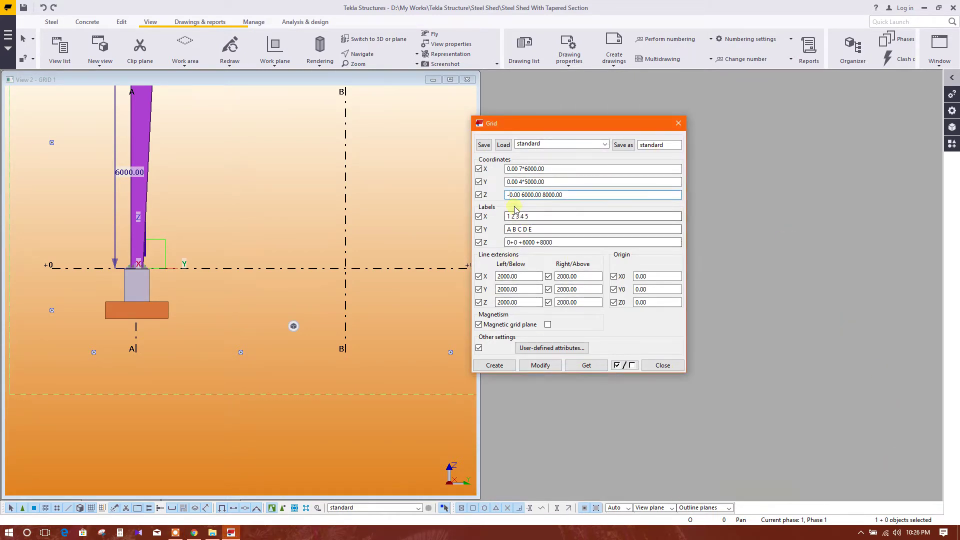
key("shift+Right")
type("800 0.00")
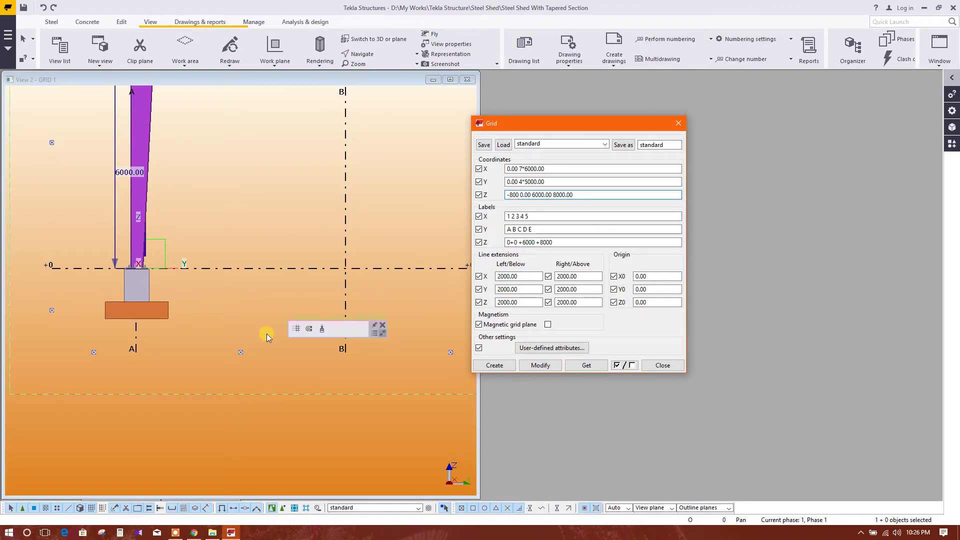
left_click(536, 367)
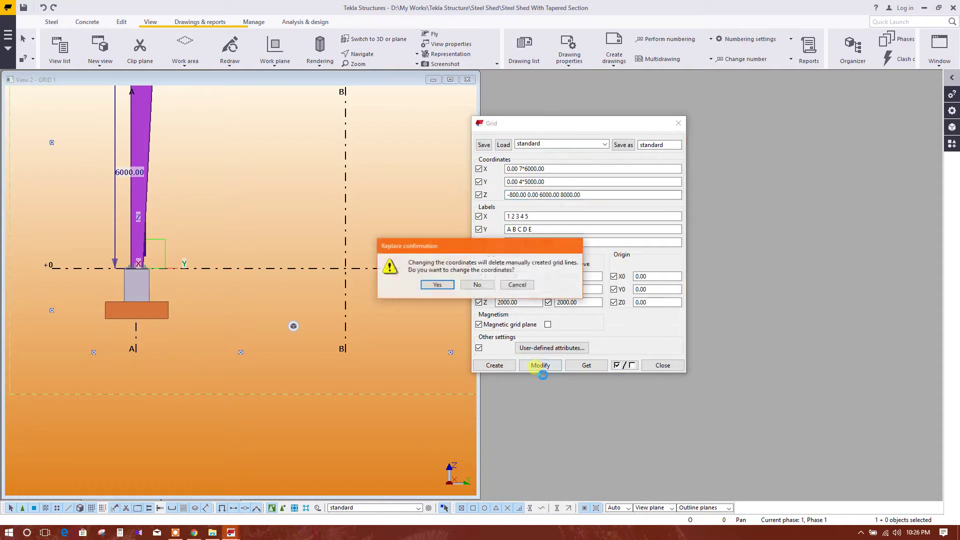
left_click(437, 287)
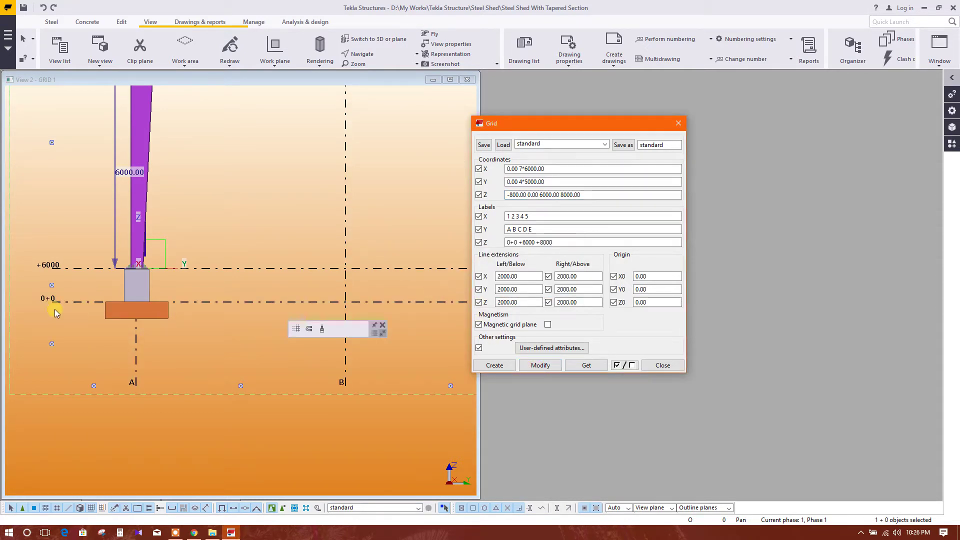
Correct the grid's Z labels to -800 +0 +6000 +8000, apply the modification and close the grid properties.
scroll(192, 346, "down", 1)
scroll(191, 344, "down", 2)
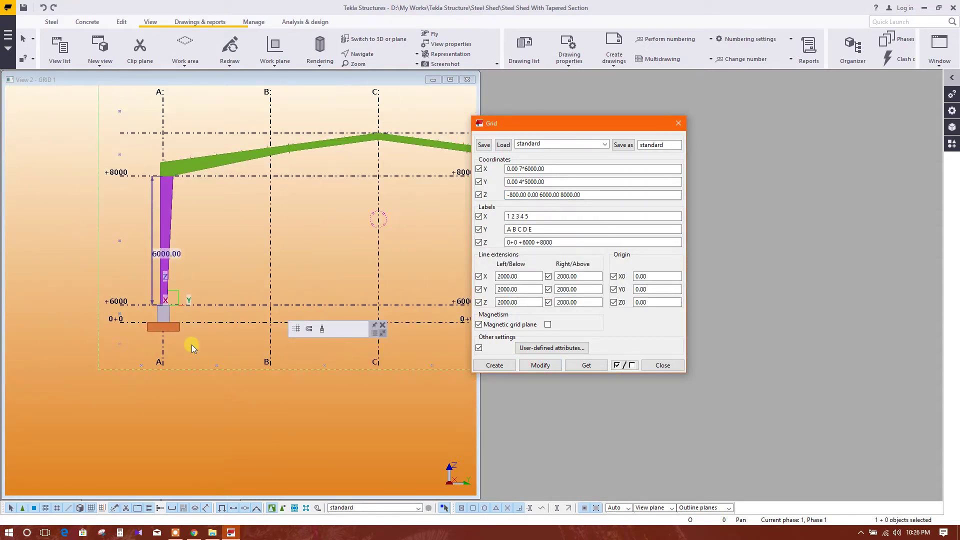
scroll(224, 337, "up", 1)
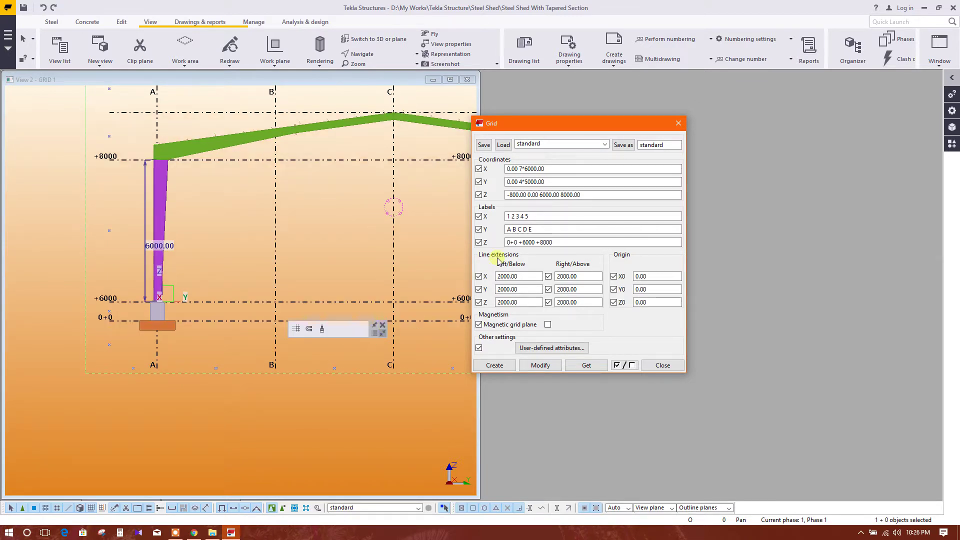
left_click(512, 243)
double_click(512, 242)
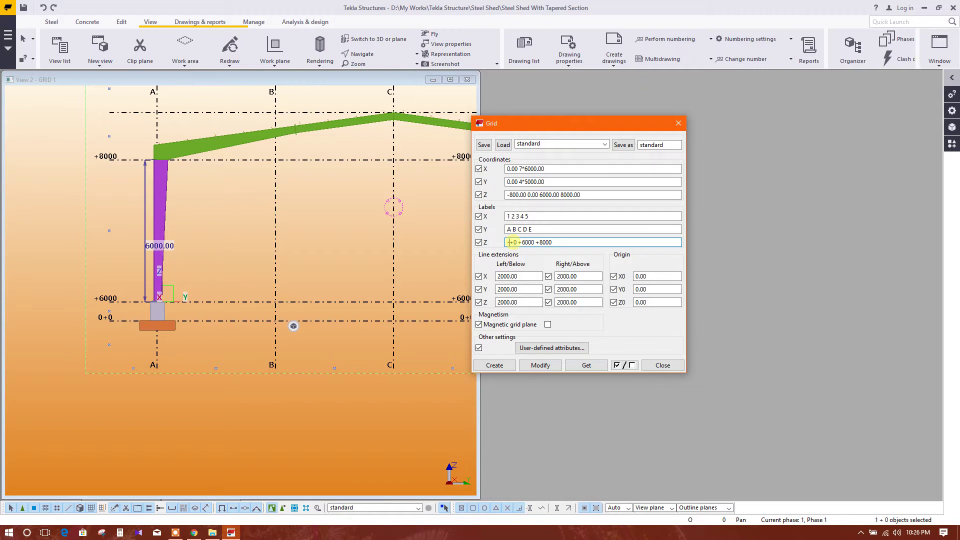
type("-800")
left_click(540, 374)
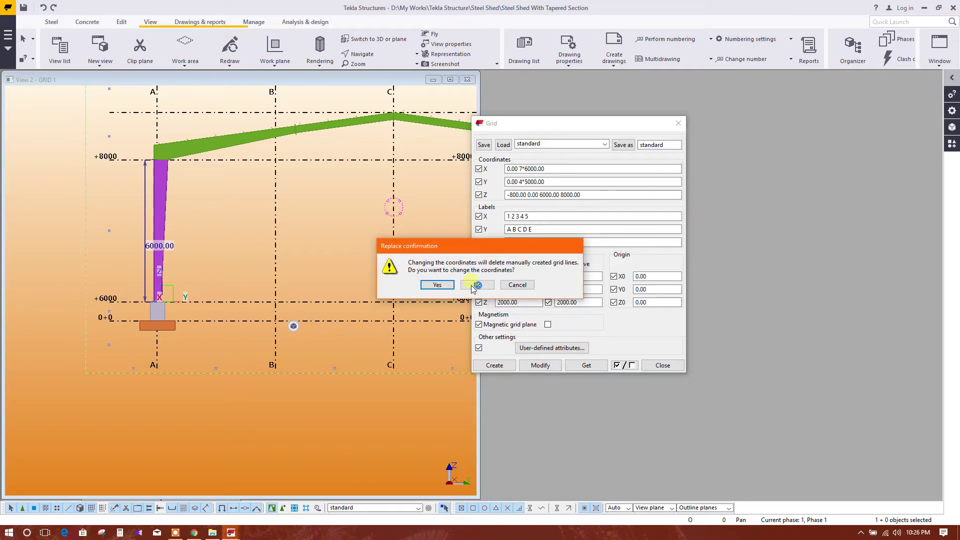
left_click(439, 286)
scroll(137, 256, "down", 2)
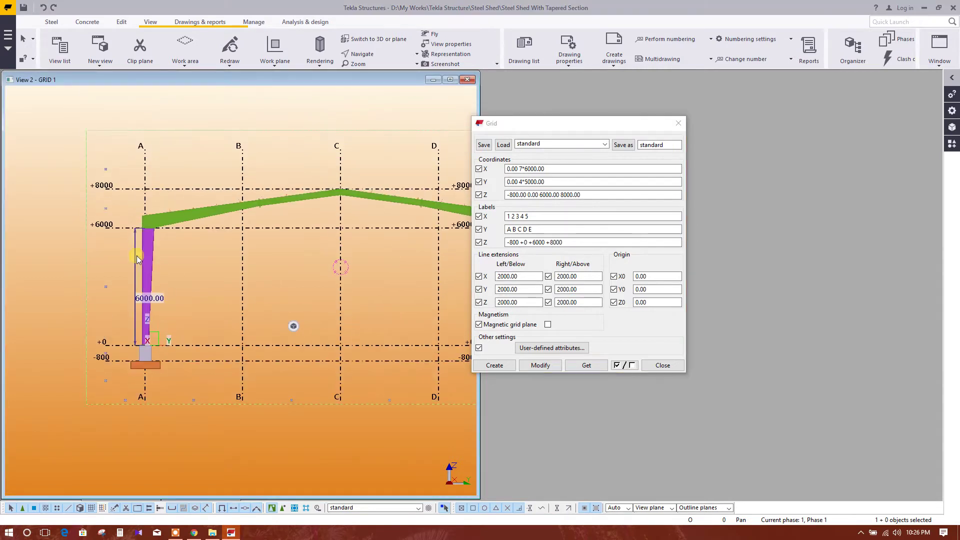
scroll(168, 340, "up", 1)
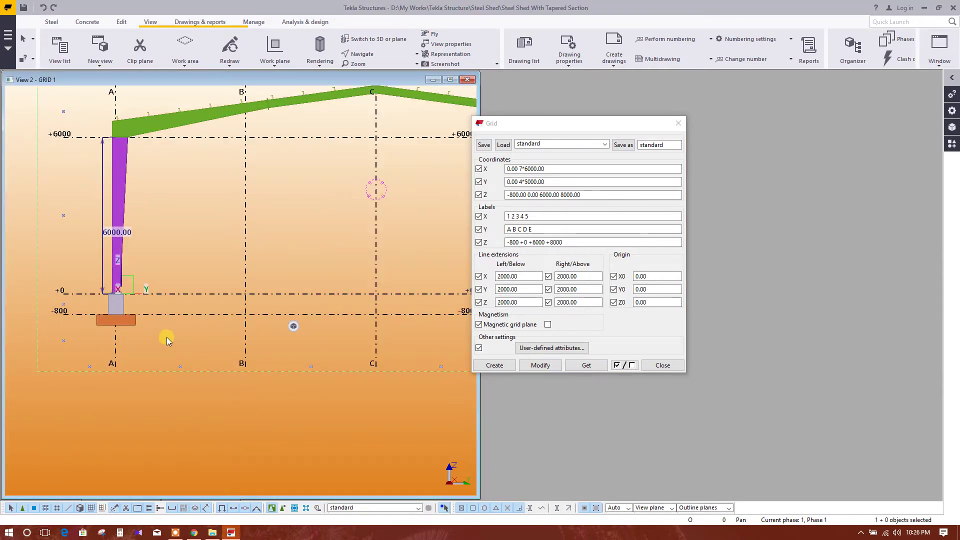
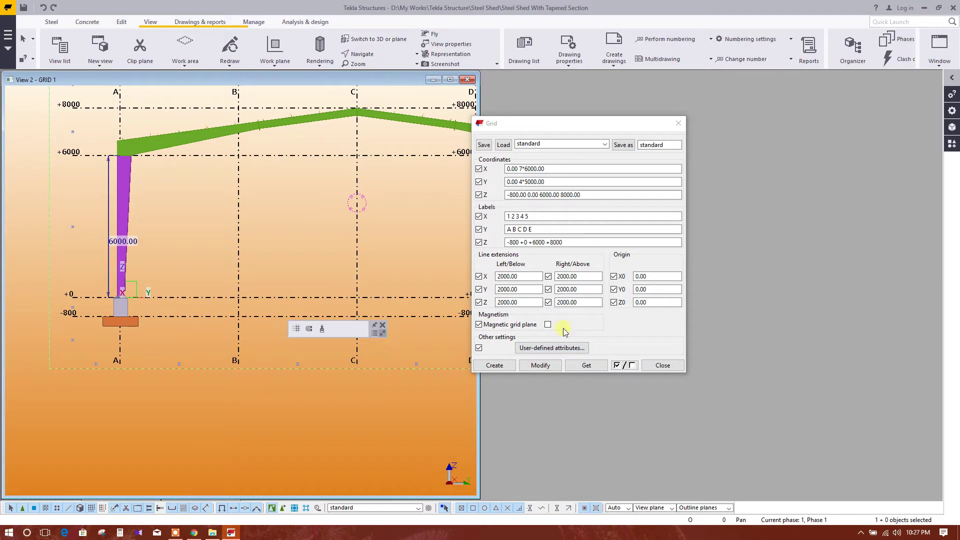
left_click(662, 366)
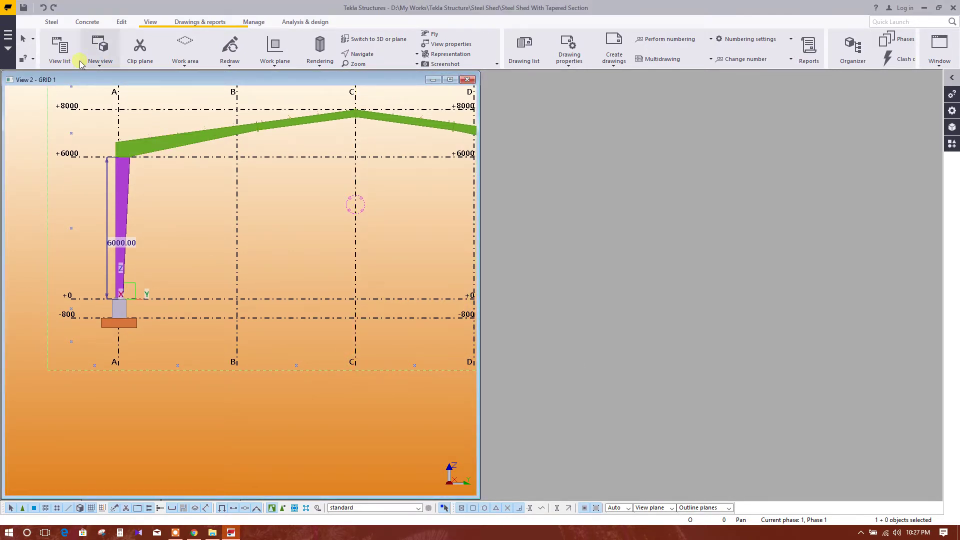
Delete the hidden grid and plan views, down through PLAN +8000, from the named views.
left_click(62, 47)
left_click_drag(103, 190, 95, 297)
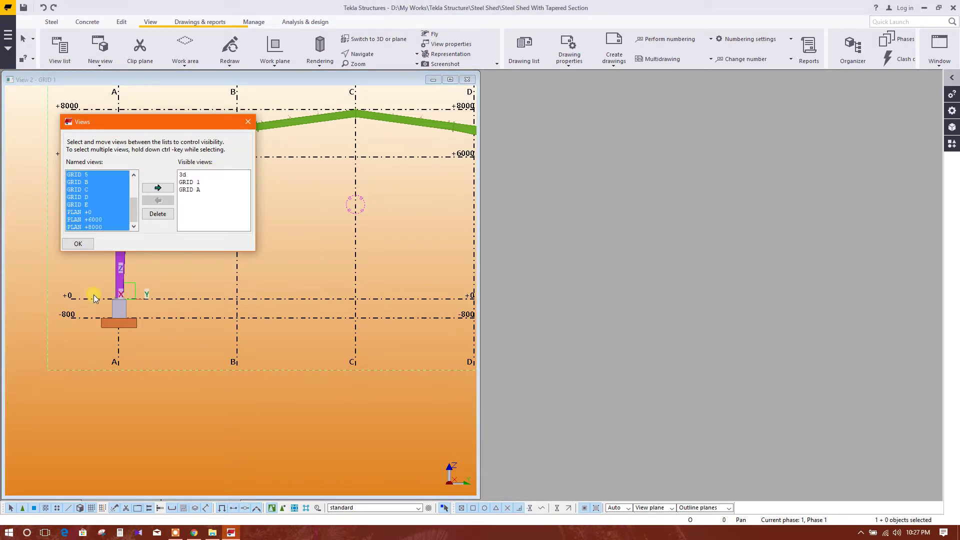
left_click(165, 214)
left_click(454, 279)
Delete the visible GRID 1 and GRID A views, confirming each deletion and keeping only the 3d view.
left_click(195, 182)
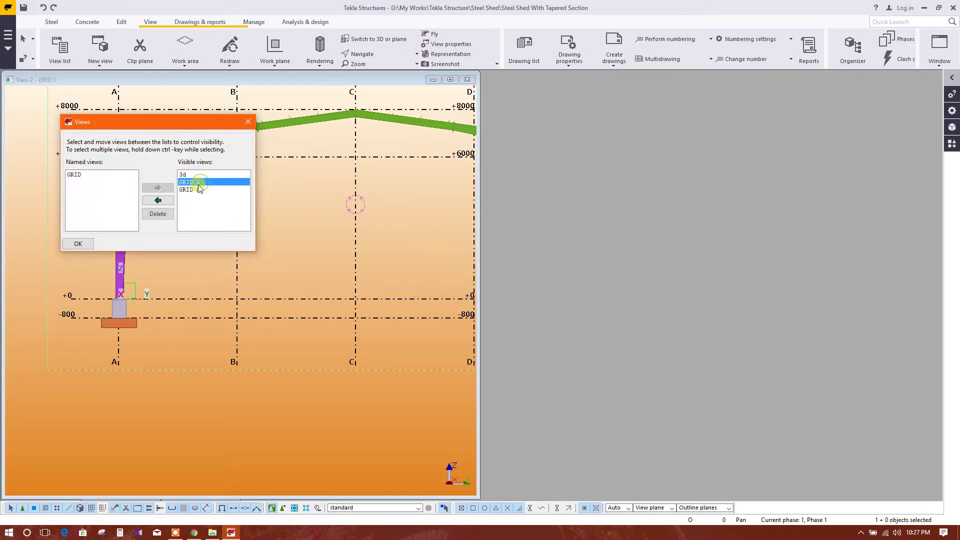
left_click(191, 190)
left_click(195, 182)
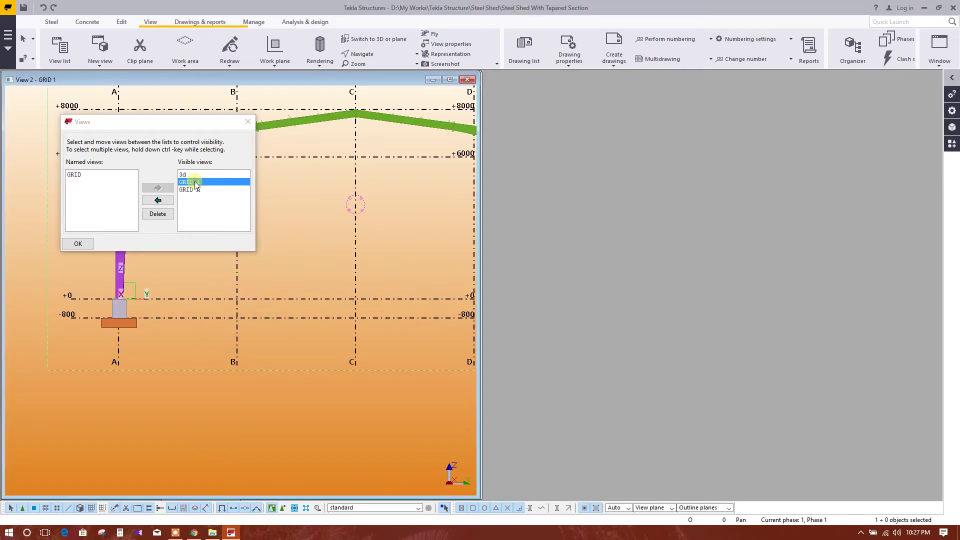
left_click(163, 214)
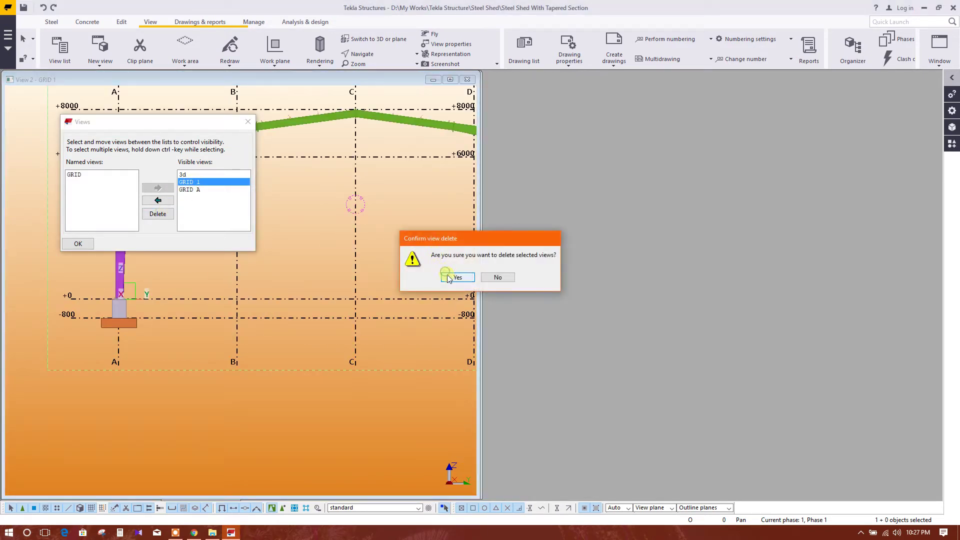
left_click(447, 278)
left_click(191, 182)
left_click(167, 213)
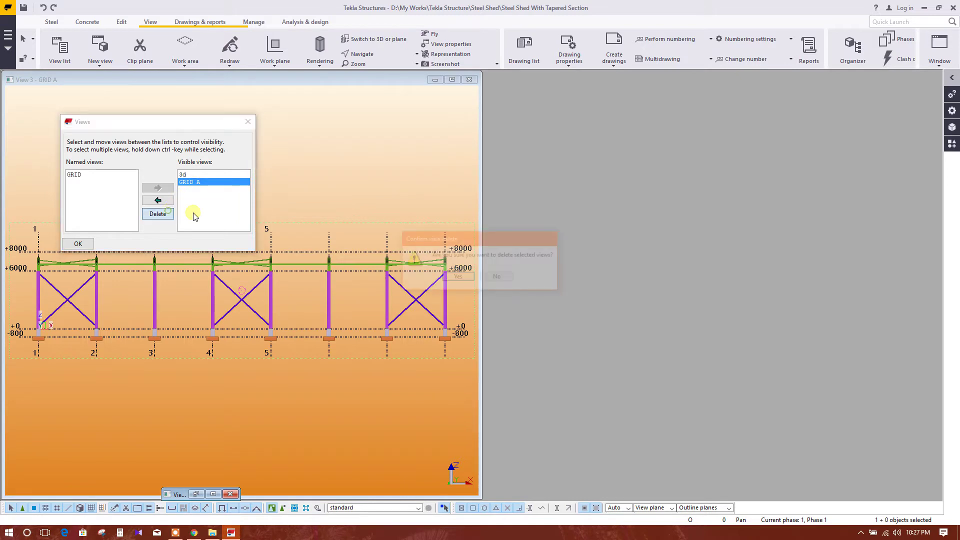
left_click(465, 278)
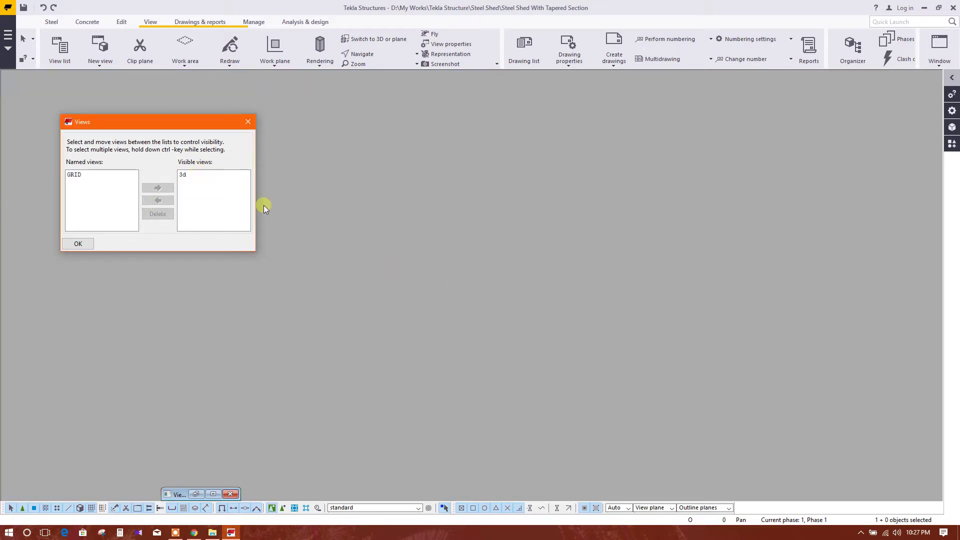
Maximize the 3d view of the shed and close the views list.
left_click(214, 494)
left_click_drag(185, 123, 297, 124)
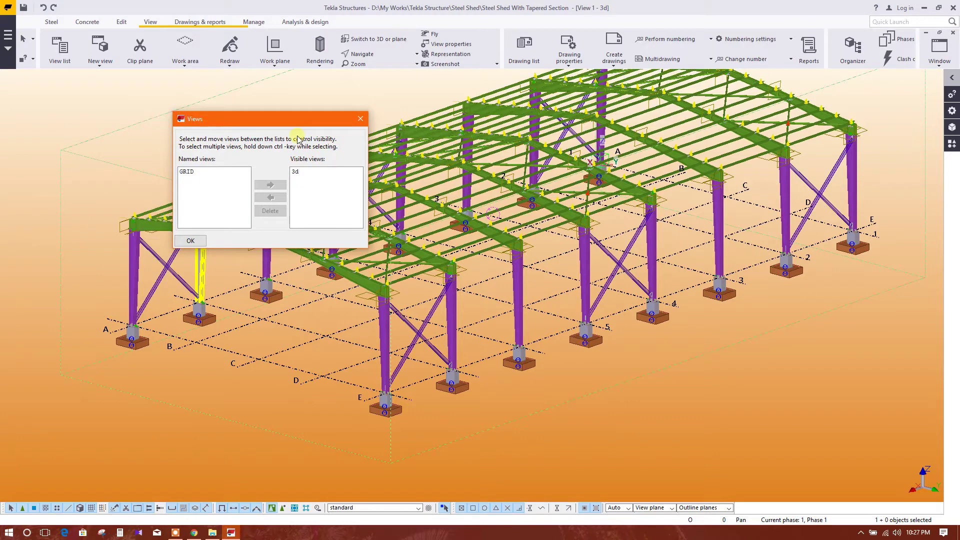
left_click(360, 119)
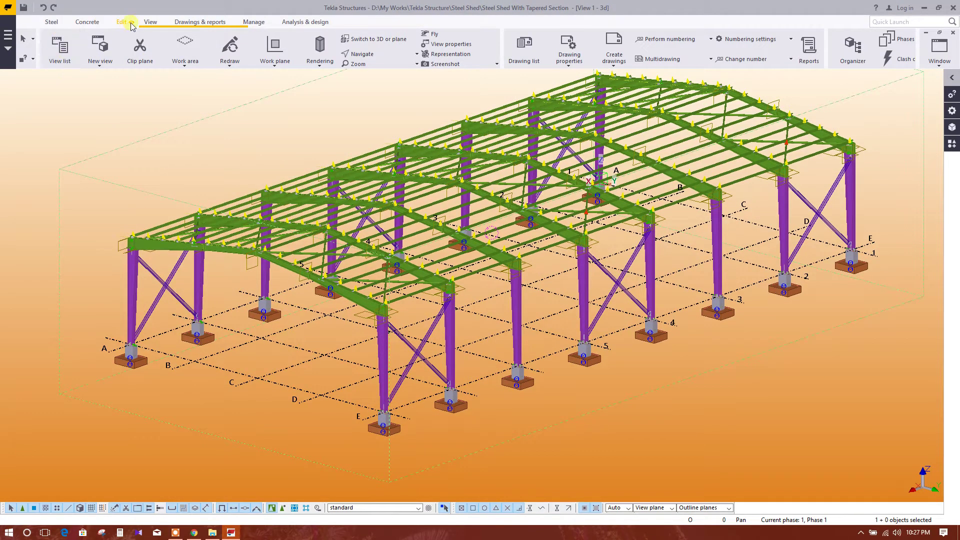
Create all views along the grid lines, using Grid-Plan properties for PLAN and Grid-Elevation properties for GRID views.
left_click(185, 60)
left_click(102, 65)
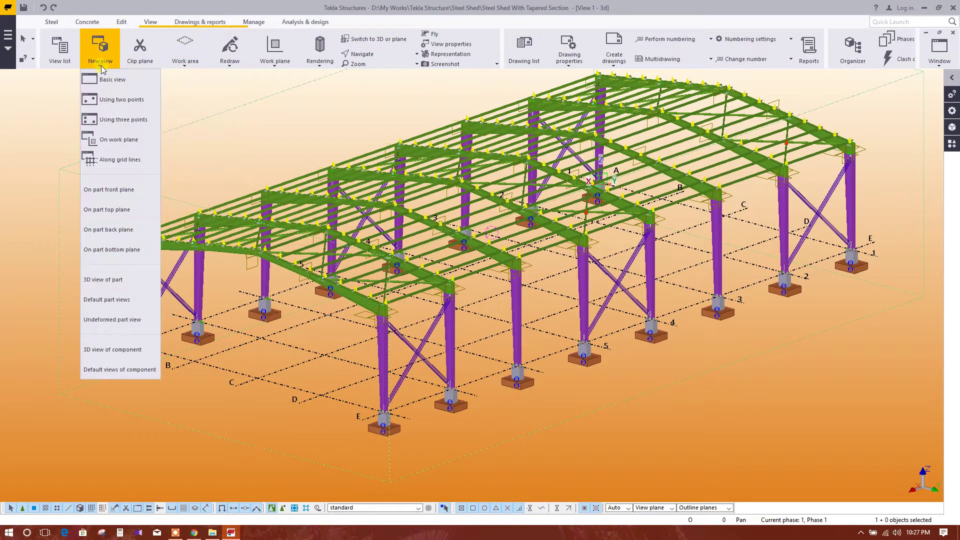
left_click(113, 159)
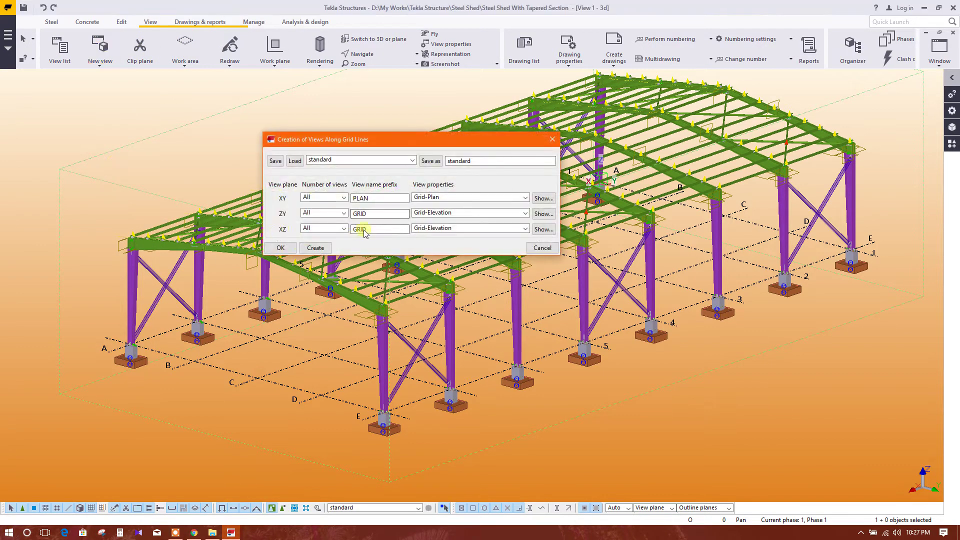
left_click(318, 250)
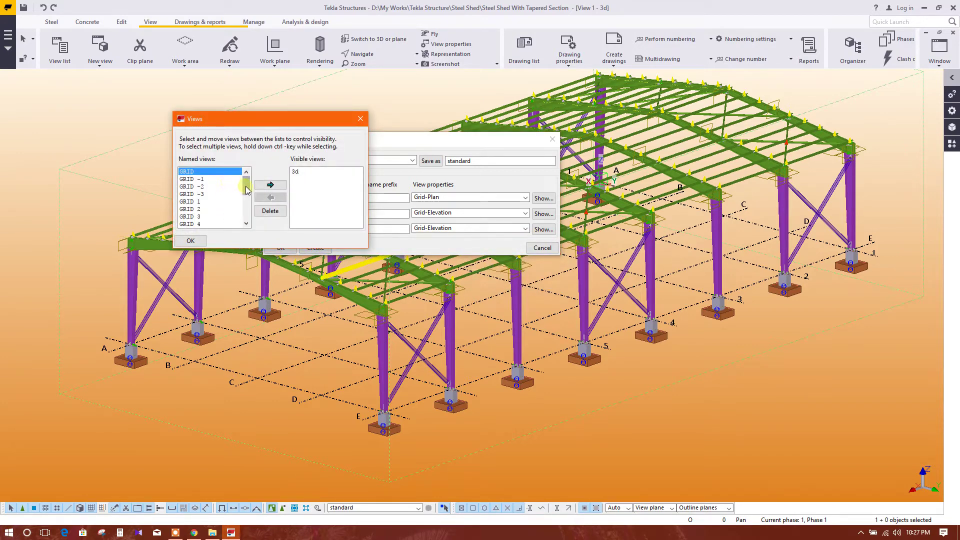
Make the PLAN -800 view visible, then close the views list and the grid view creation settings.
left_click_drag(246, 189, 245, 218)
left_click(212, 225)
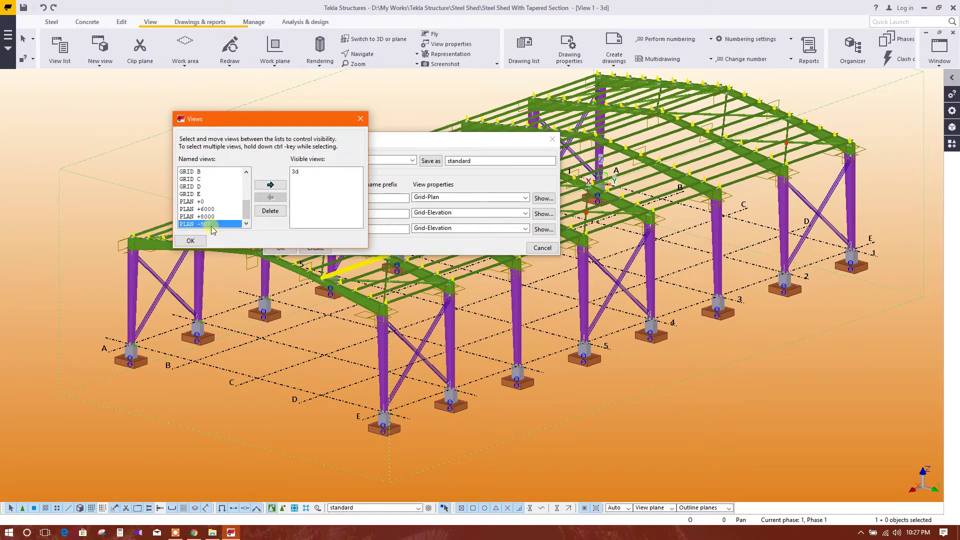
left_click(277, 187)
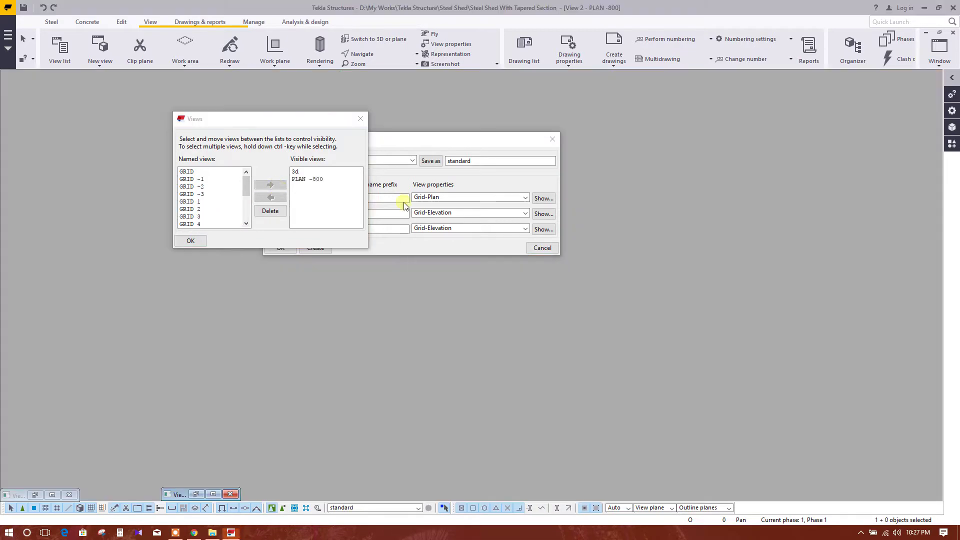
left_click(190, 241)
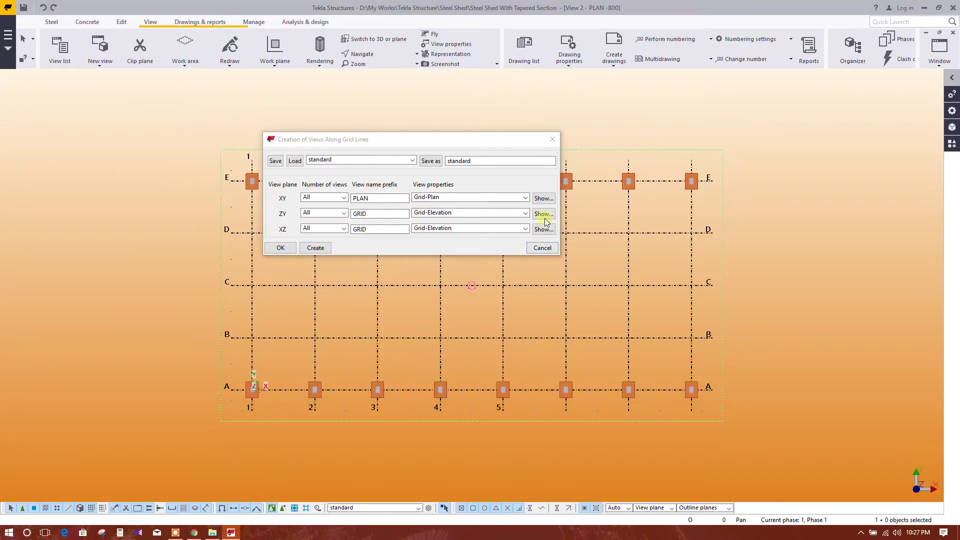
left_click(542, 247)
Examine the pad footing layout along grid lines A and E in the PLAN -800 view.
scroll(270, 379, "up", 3)
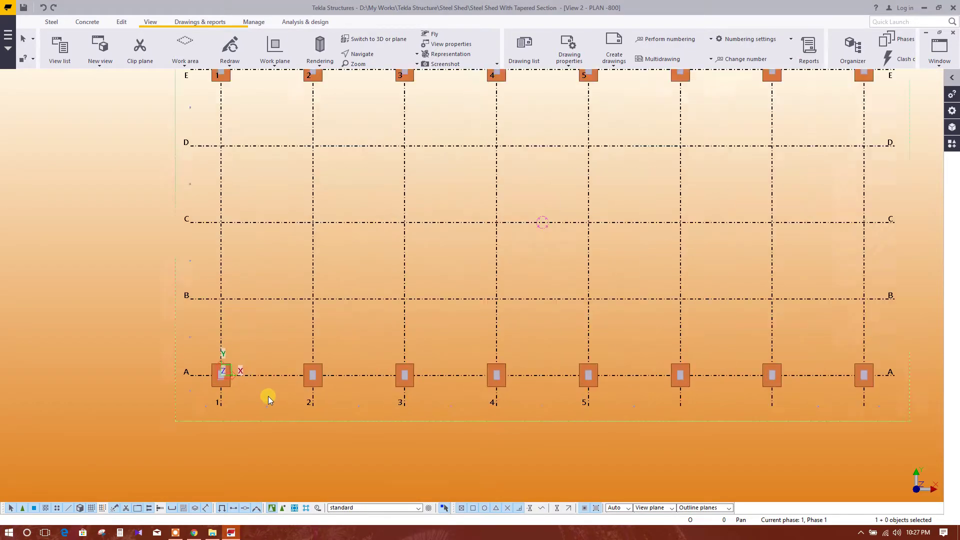
scroll(569, 285, "down", 1)
scroll(665, 189, "up", 2)
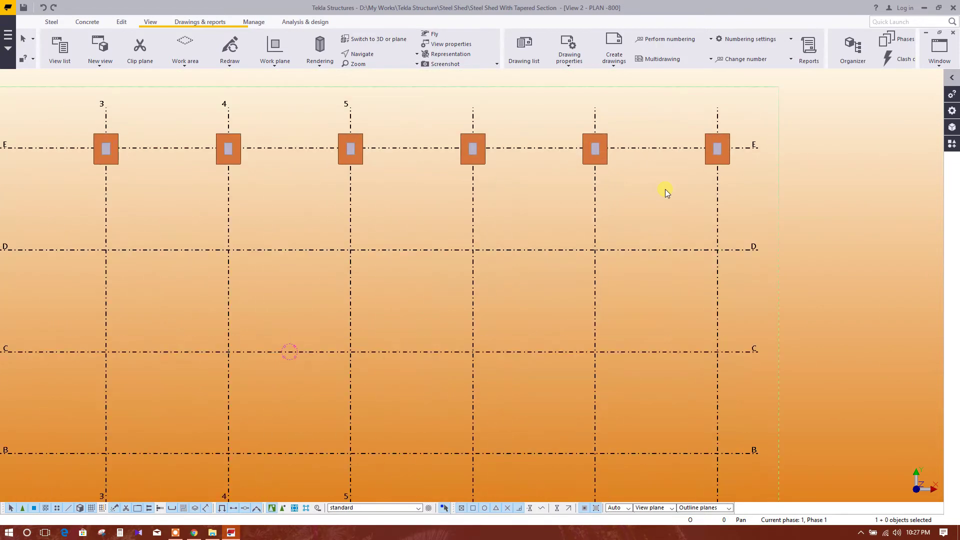
scroll(715, 148, "up", 2)
scroll(696, 190, "down", 2)
scroll(650, 205, "down", 1)
scroll(530, 245, "down", 2)
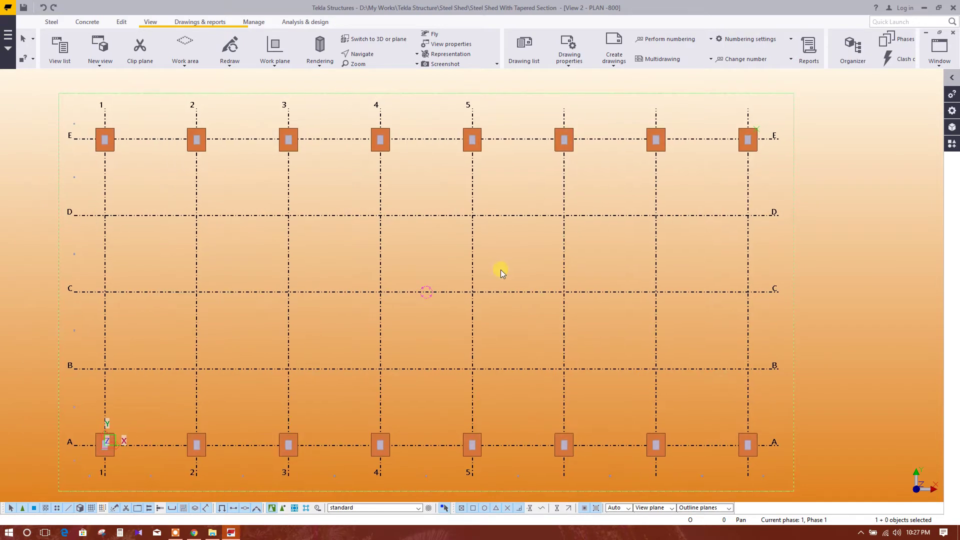
Create a general arrangement drawing from the PLAN -800 view and open it.
left_click(55, 23)
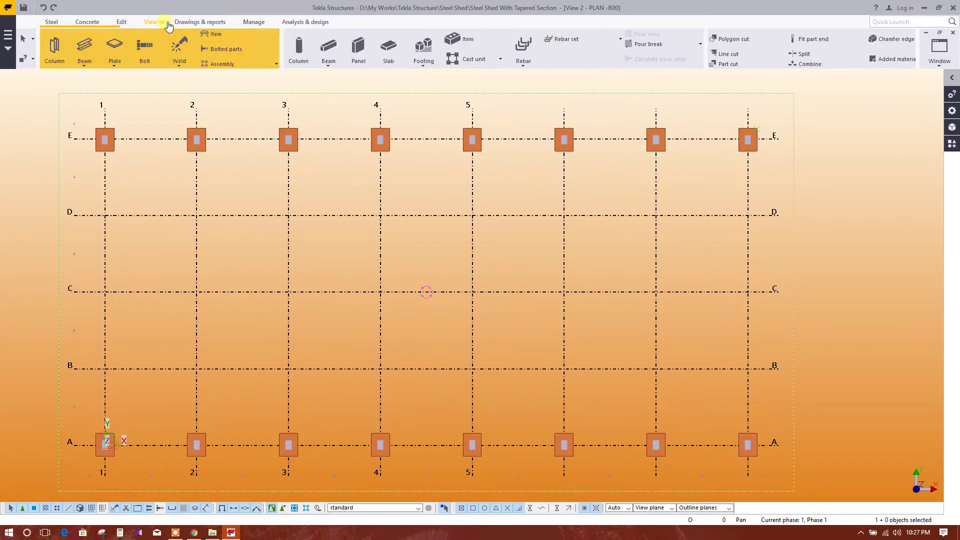
left_click(186, 23)
left_click(110, 136)
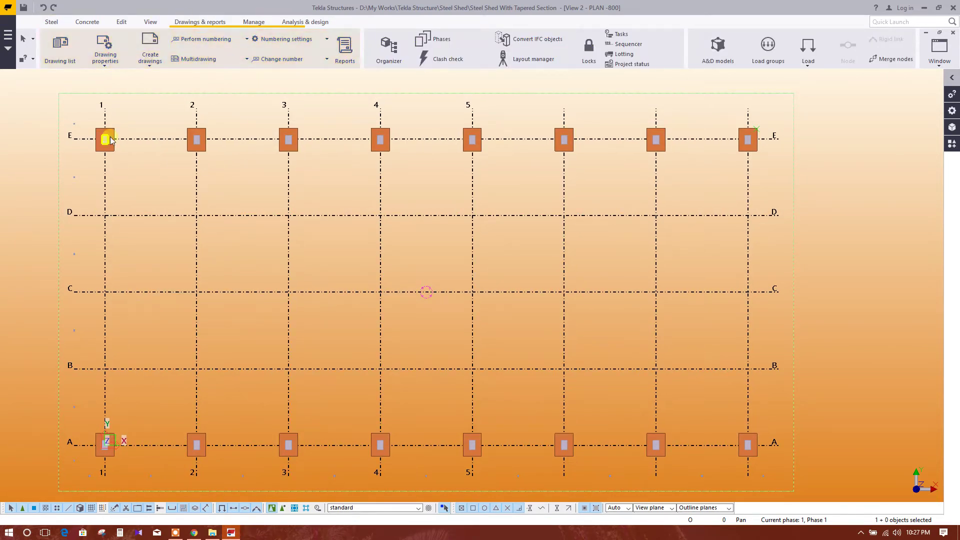
left_click(150, 59)
left_click(170, 150)
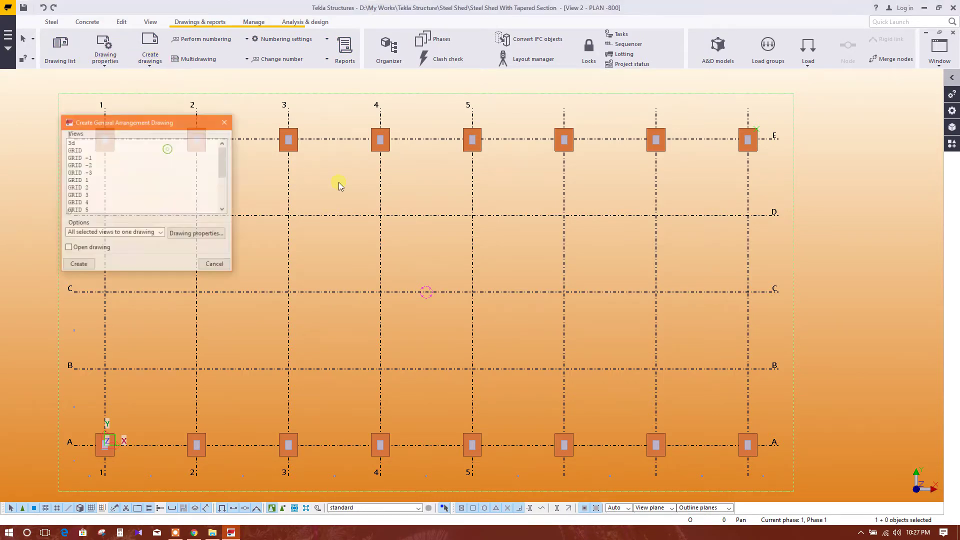
left_click_drag(153, 122, 450, 116)
scroll(413, 195, "down", 3)
left_click(397, 202)
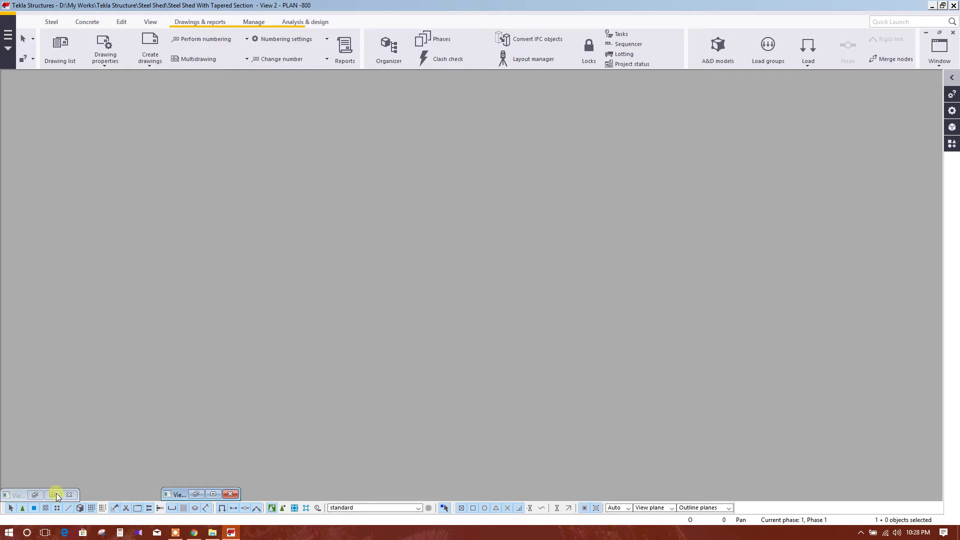
Examine the part and reinforcement marks around the individual pad footings in the general arrangement drawing.
scroll(431, 367, "up", 5)
scroll(392, 355, "up", 6)
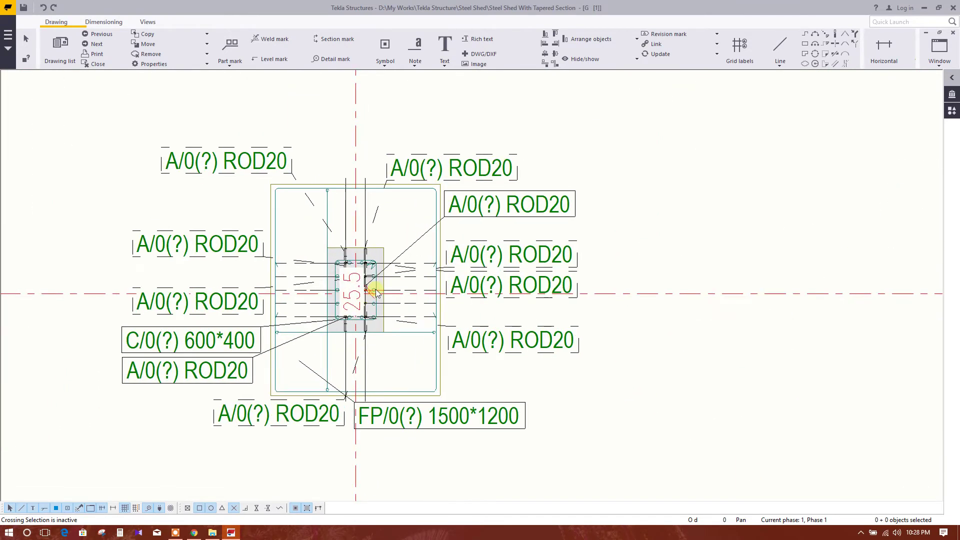
scroll(373, 287, "down", 4)
middle_click_drag(358, 295, 466, 306)
scroll(400, 300, "down", 1)
scroll(421, 298, "up", 3)
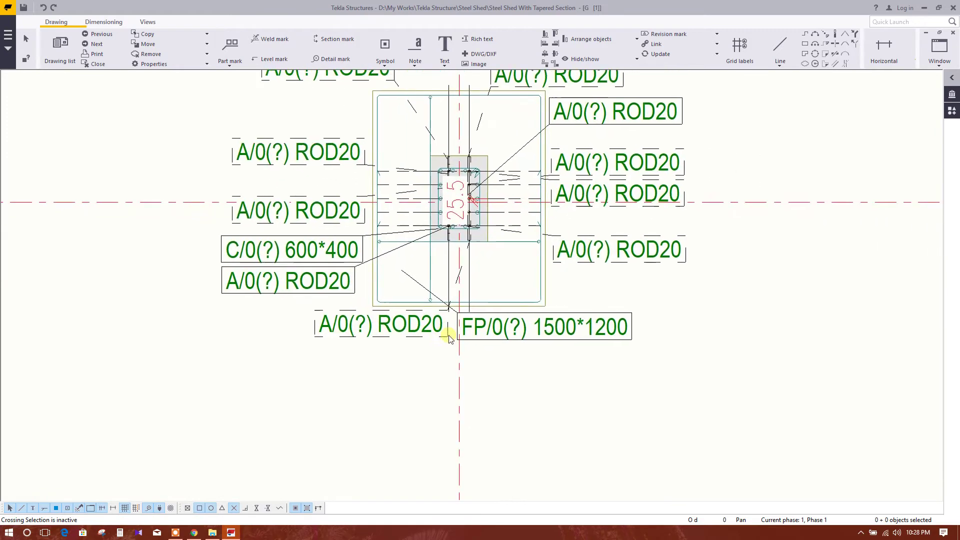
middle_click_drag(596, 318, 532, 362)
mouse_move(534, 216)
middle_mouse_down()
mouse_move(488, 231)
mouse_move(574, 304)
middle_mouse_up()
scroll(455, 272, "down", 2)
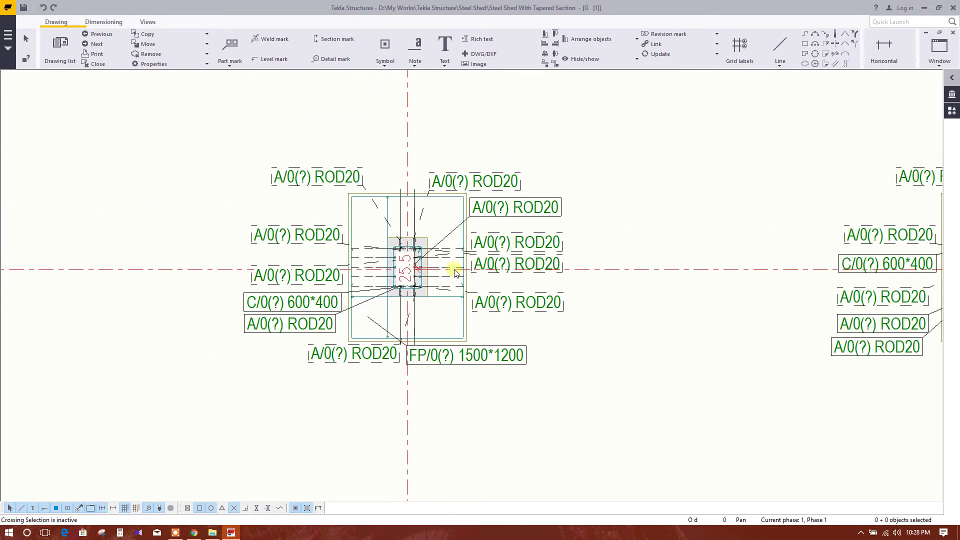
scroll(483, 220, "down", 5)
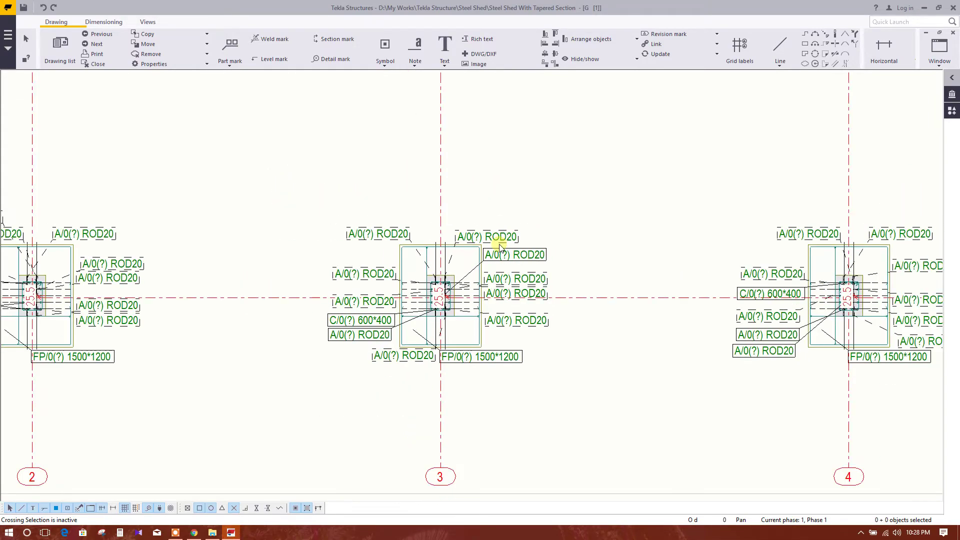
Examine the drawing's overall footing layout, grid labels and dimension lines, including the footings along grid line E.
middle_click_drag(563, 221, 542, 291)
scroll(542, 291, "down", 6)
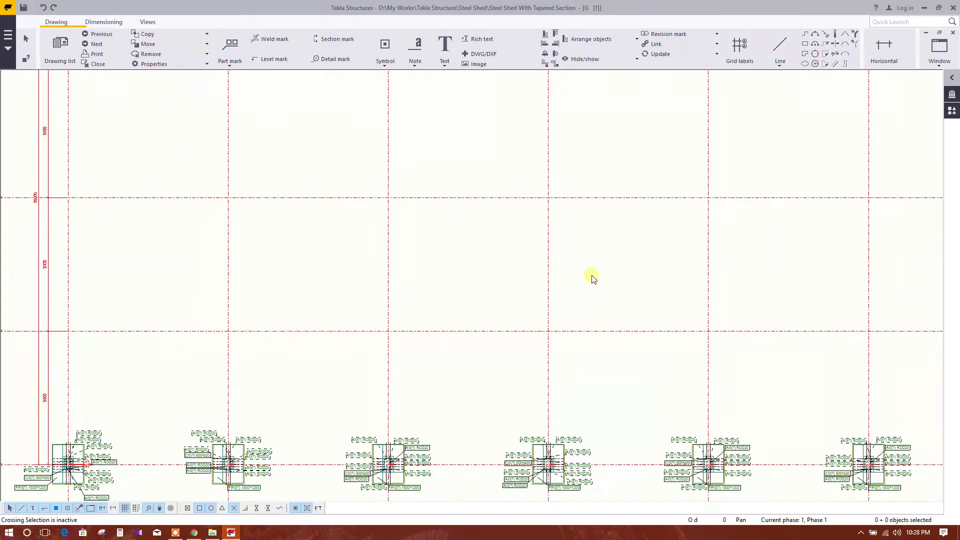
scroll(628, 296, "down", 2)
middle_click_drag(484, 285, 531, 285)
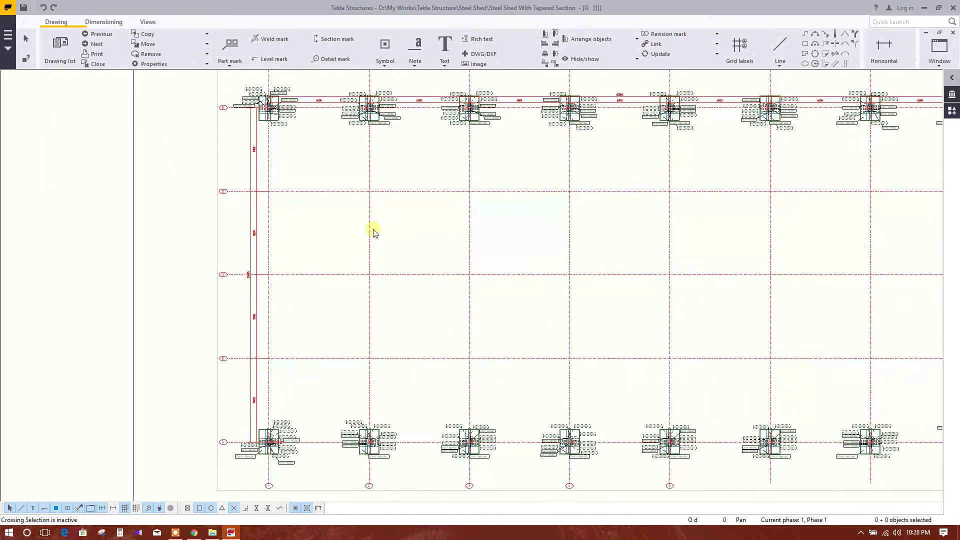
scroll(288, 115, "up", 2)
scroll(269, 162, "up", 3)
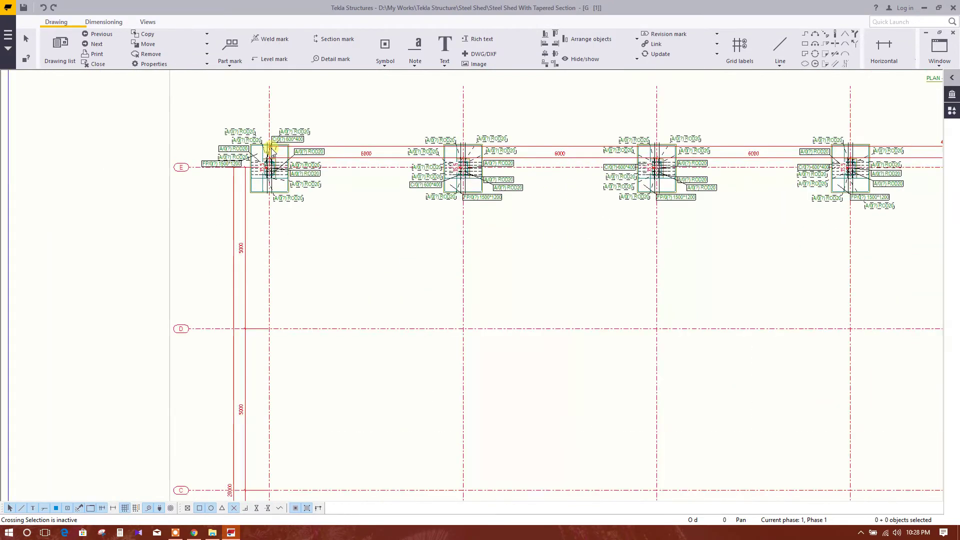
scroll(315, 202, "up", 1)
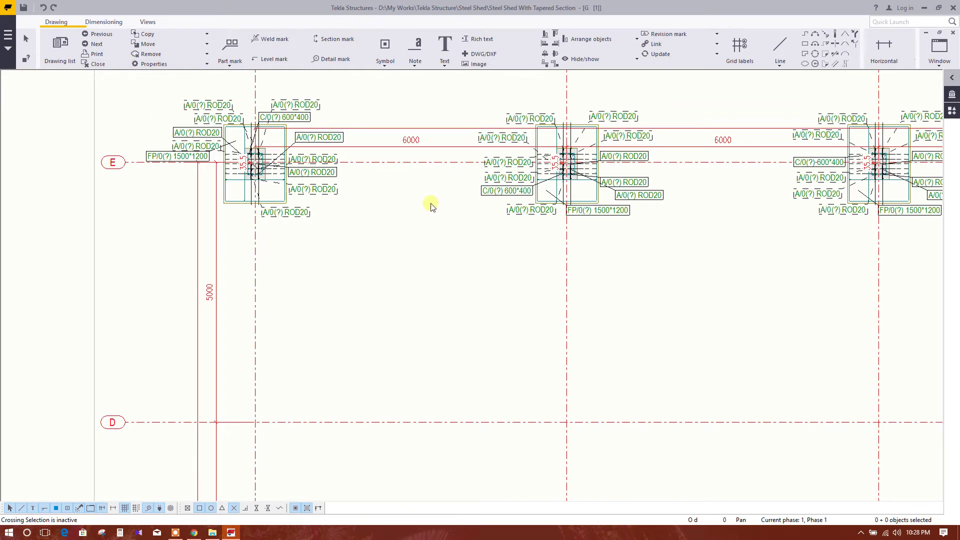
scroll(432, 205, "down", 5)
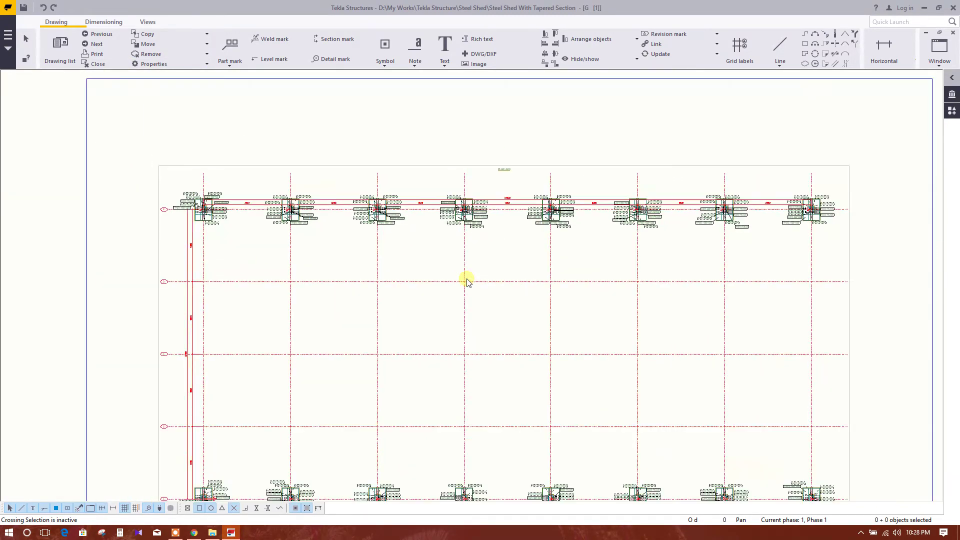
scroll(466, 281, "down", 1)
Load the 2D Detail view property settings for the footing plan view, apply the modification and inspect the updated view.
left_click(658, 192)
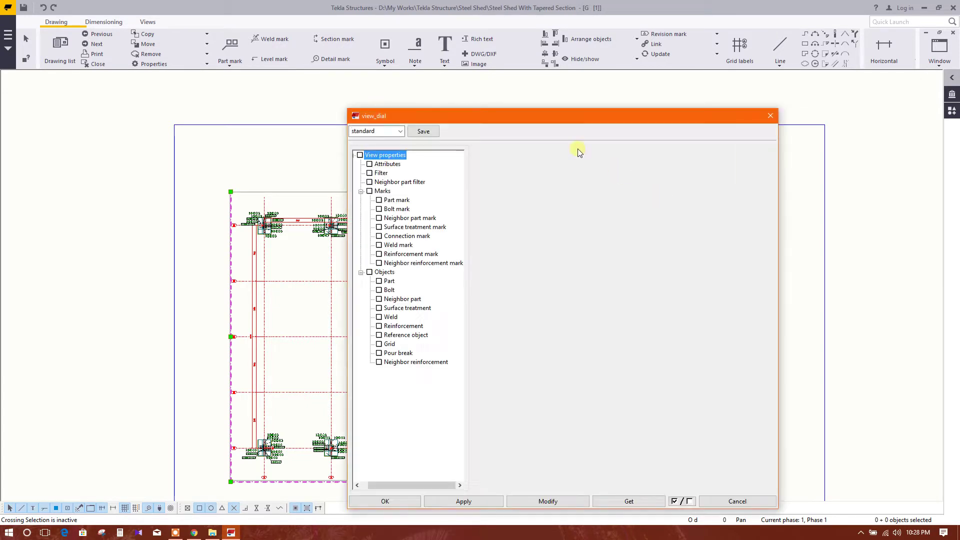
mouse_move(547, 120)
left_mouse_down()
mouse_move(650, 97)
mouse_move(775, 86)
left_mouse_up()
scroll(401, 296, "down", 3)
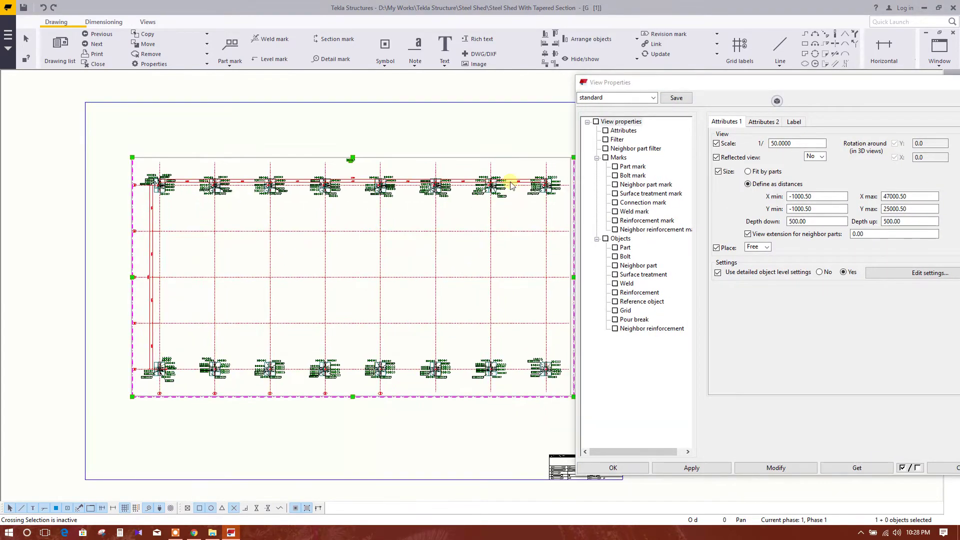
left_click(652, 98)
left_click(622, 115)
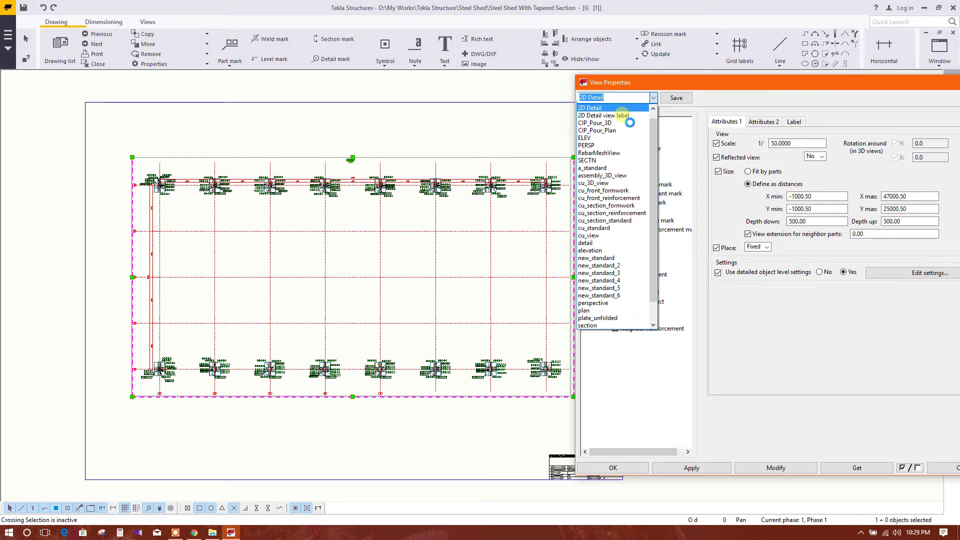
left_click(776, 467)
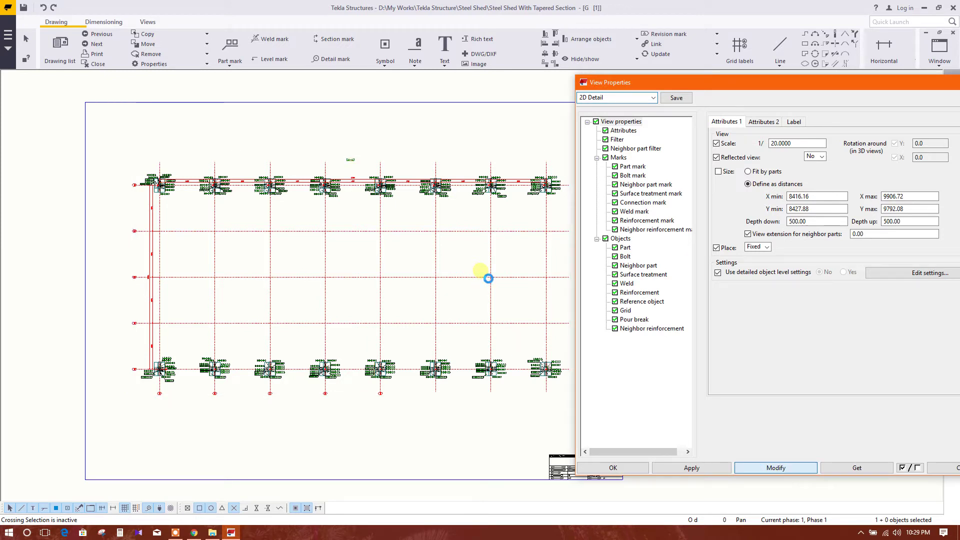
scroll(380, 260, "down", 5)
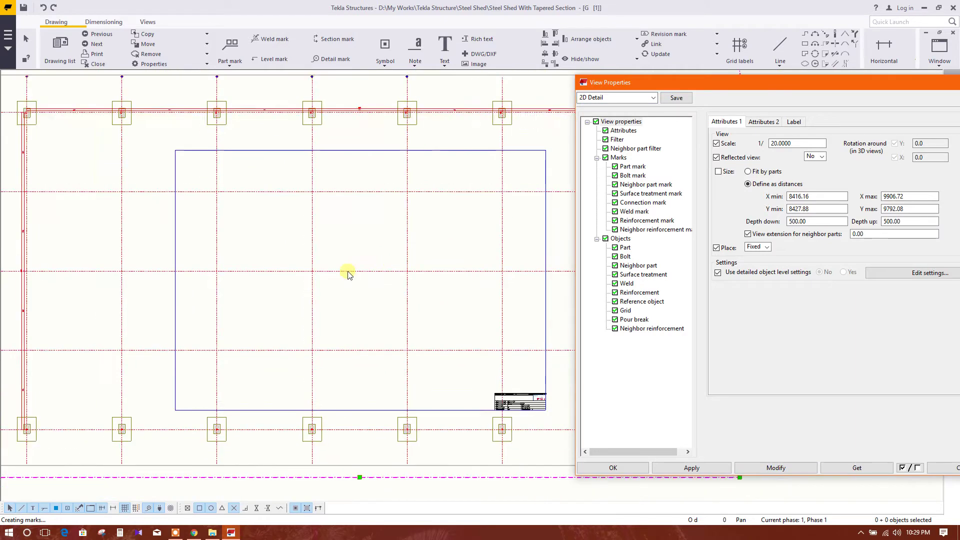
scroll(416, 386, "up", 4)
scroll(377, 331, "down", 4)
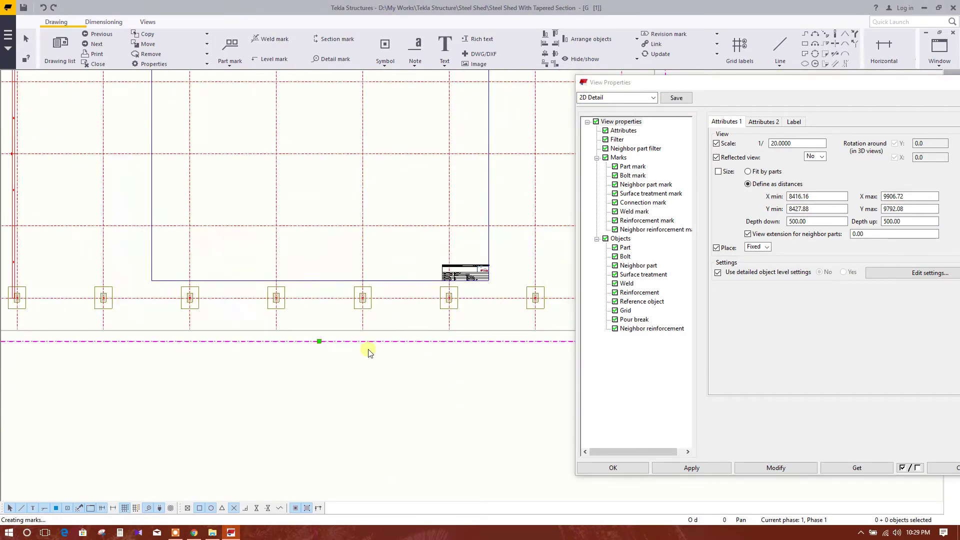
Examine the pad footings and dimension lines along the upper grid line of the footing plan view.
scroll(167, 129, "up", 4)
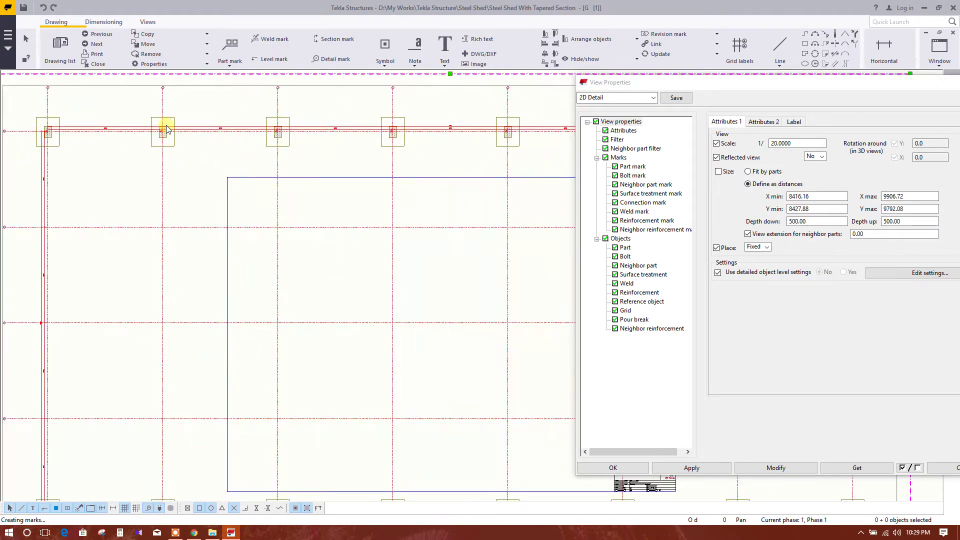
scroll(179, 140, "up", 2)
scroll(320, 134, "up", 1)
middle_click_drag(317, 133, 364, 154)
scroll(291, 161, "down", 5)
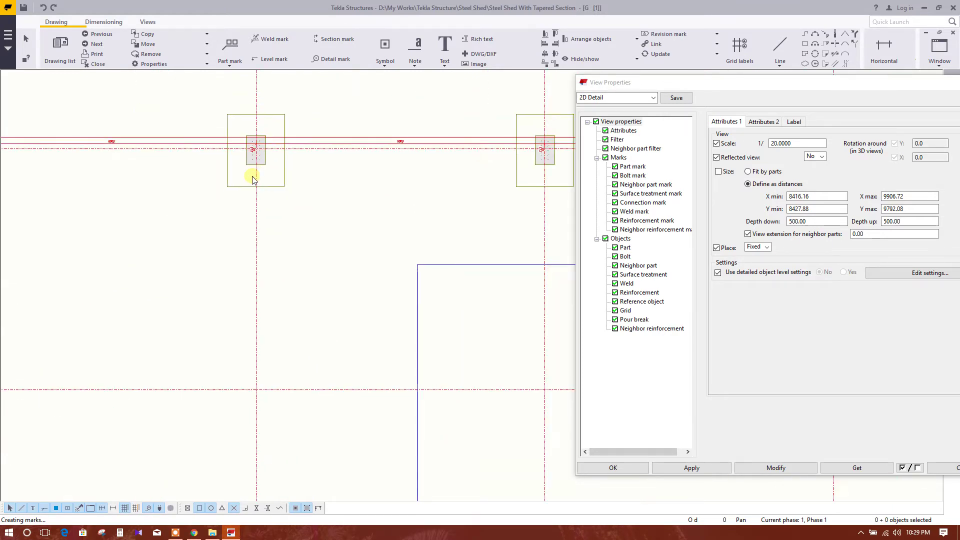
scroll(317, 264, "down", 3)
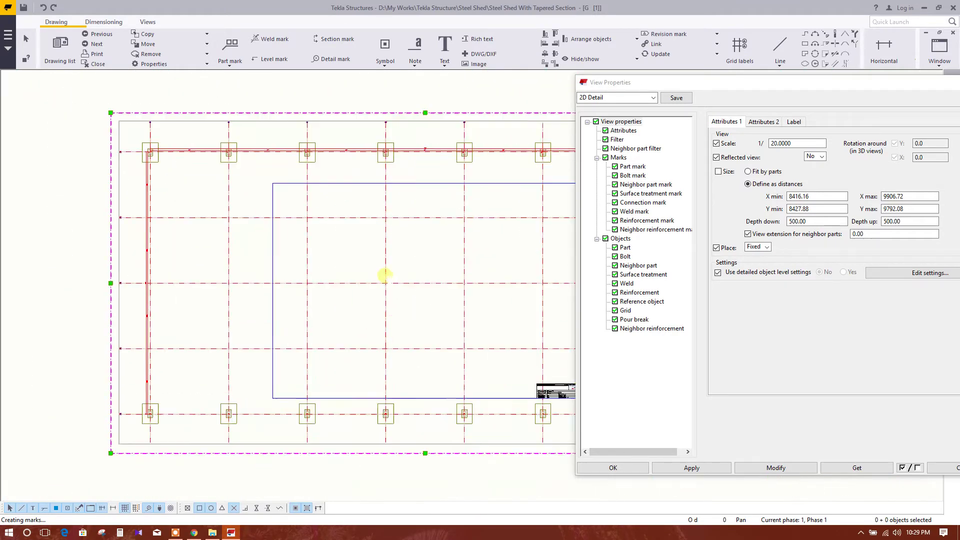
Load the 2D Detail view label property settings for the footing plan view, modify the view and check the resulting layout.
left_click(648, 102)
left_click(647, 102)
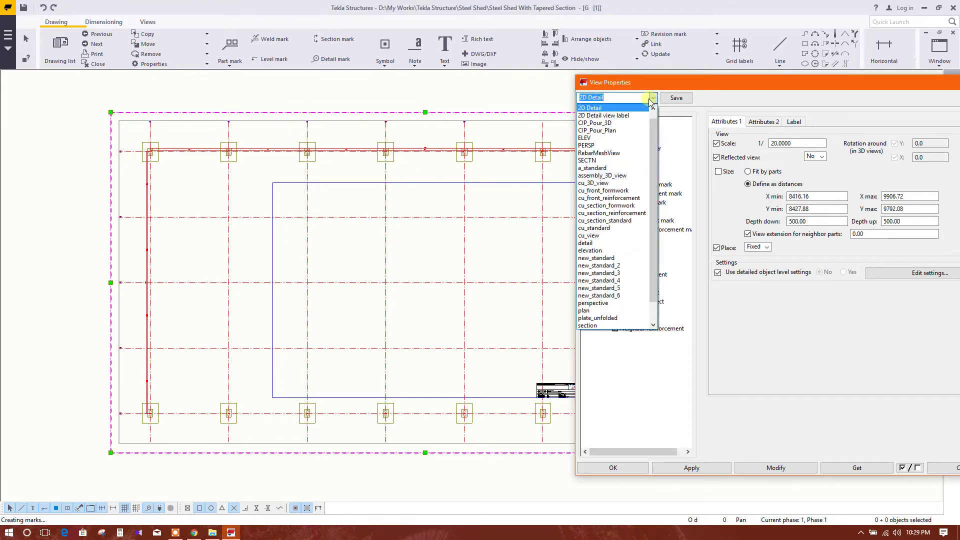
scroll(619, 135, "down", 1)
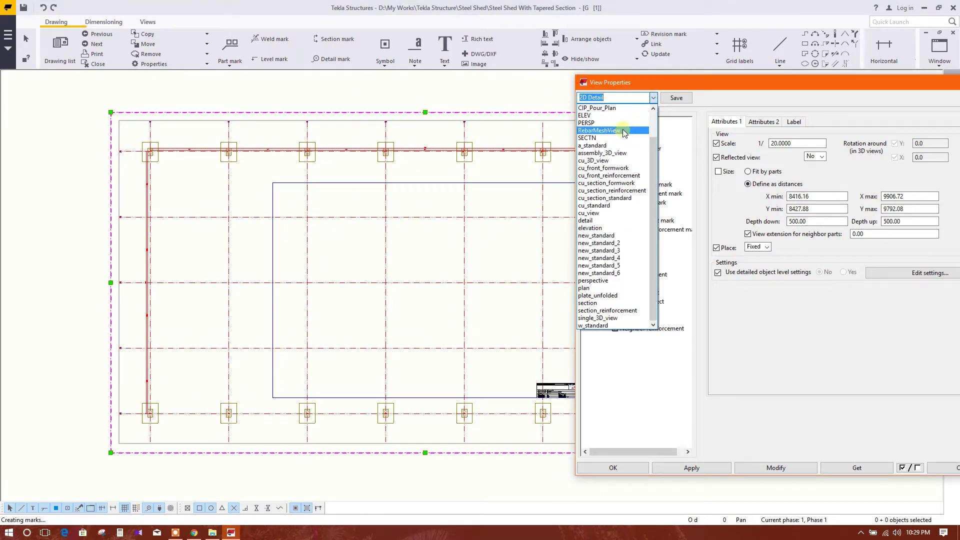
scroll(610, 190, "up", 1)
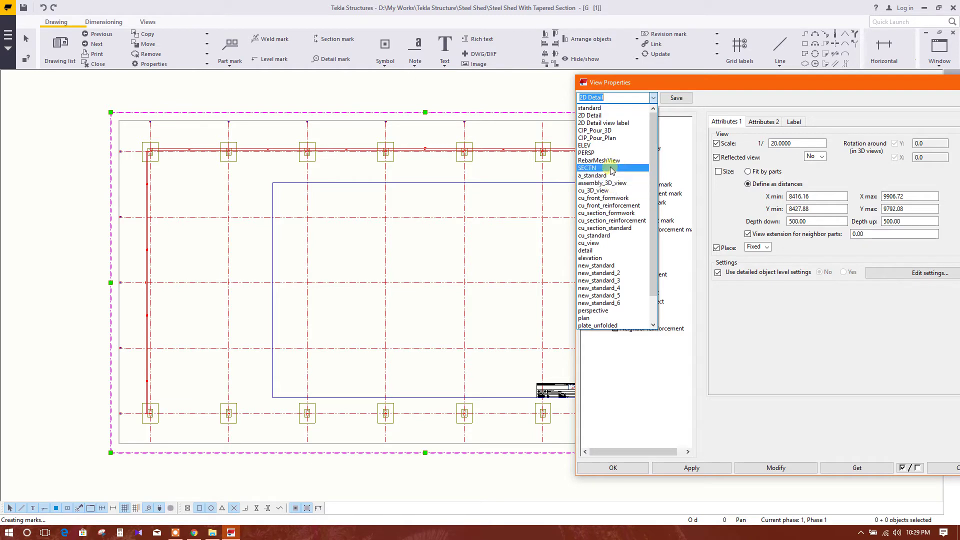
scroll(608, 195, "down", 1)
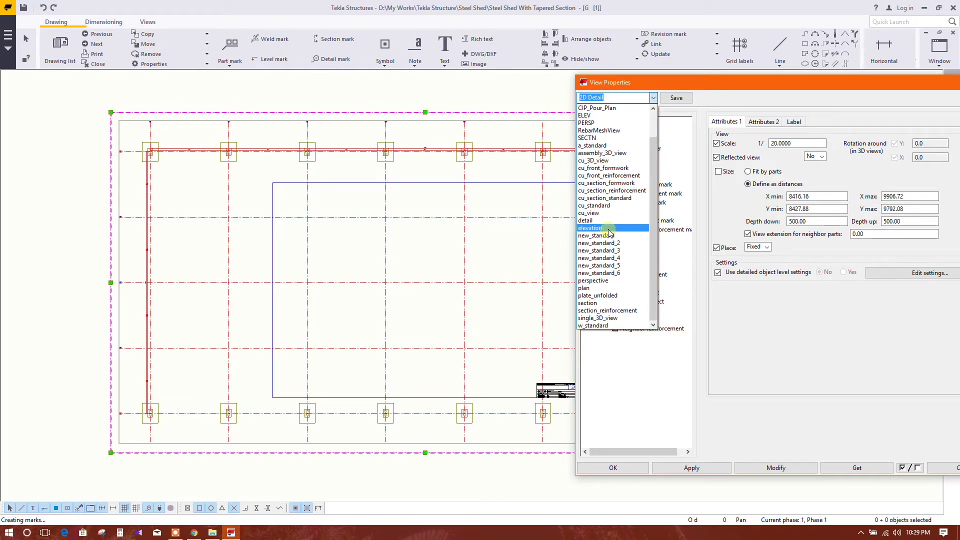
scroll(608, 215, "up", 1)
scroll(610, 210, "up", 1)
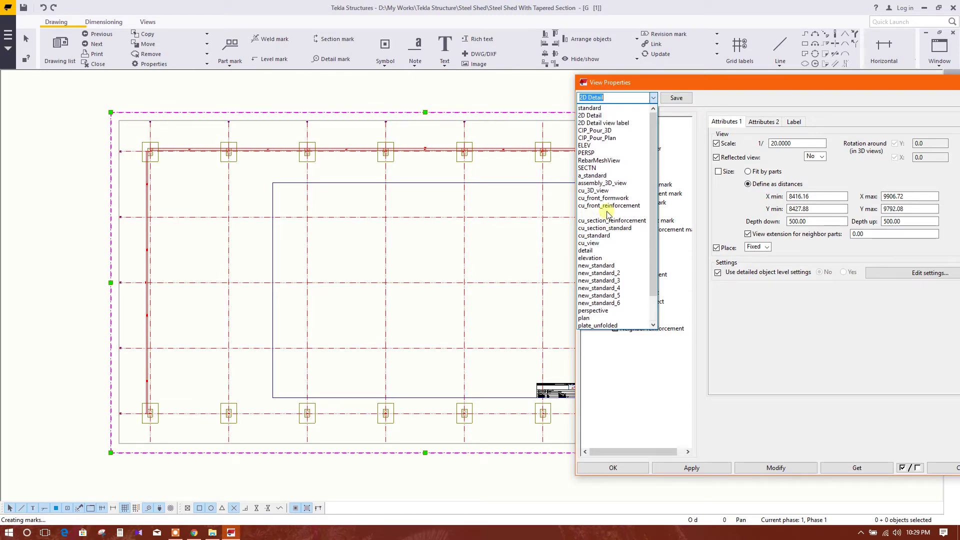
scroll(617, 126, "up", 1)
left_click(618, 125)
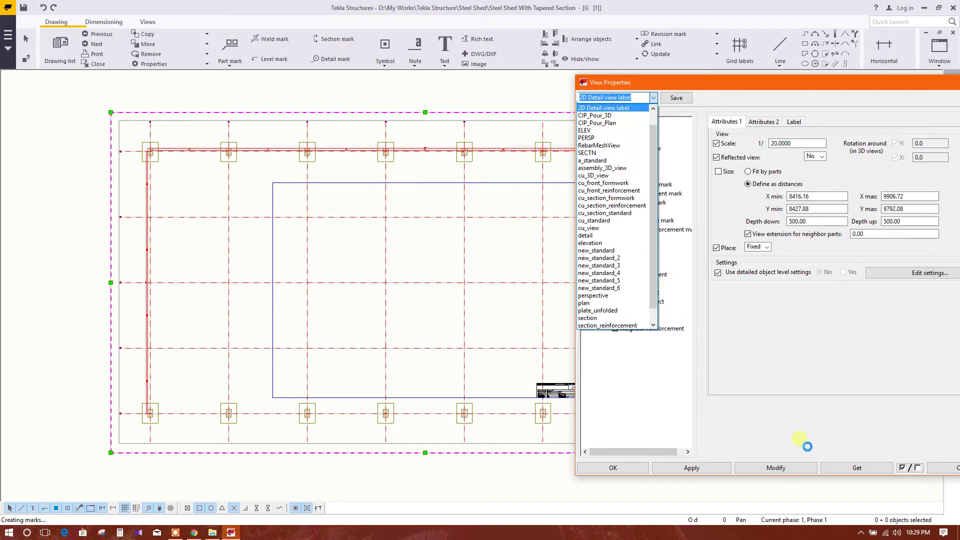
left_click(780, 467)
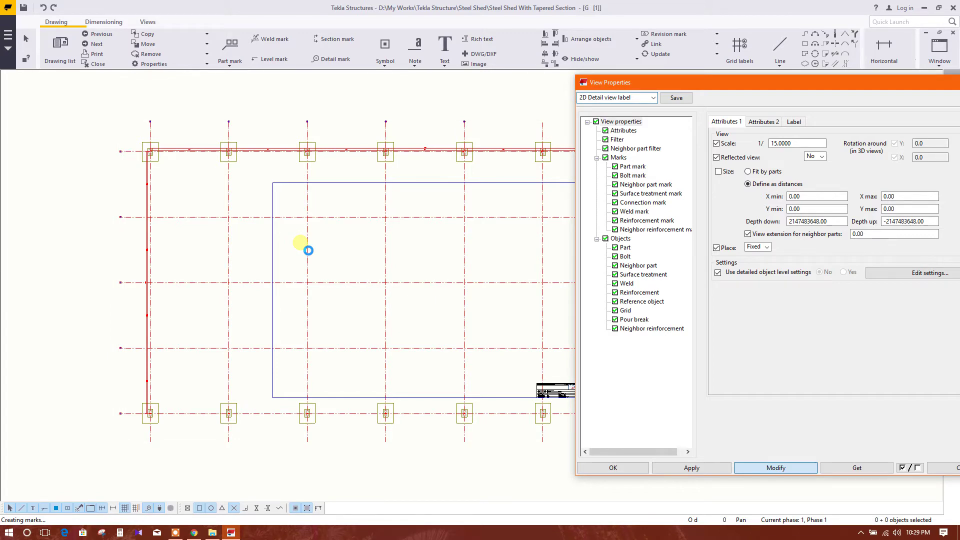
scroll(278, 258, "down", 1)
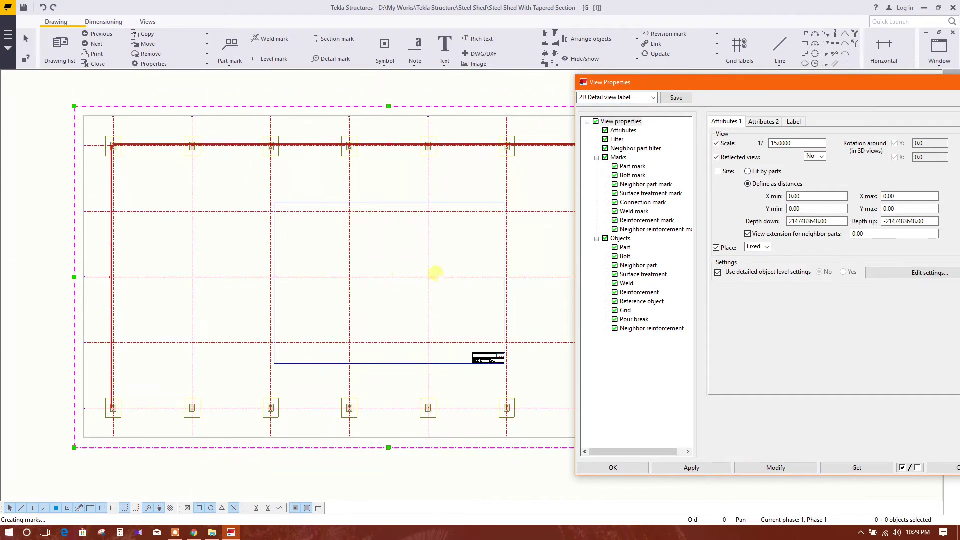
scroll(474, 418, "up", 1)
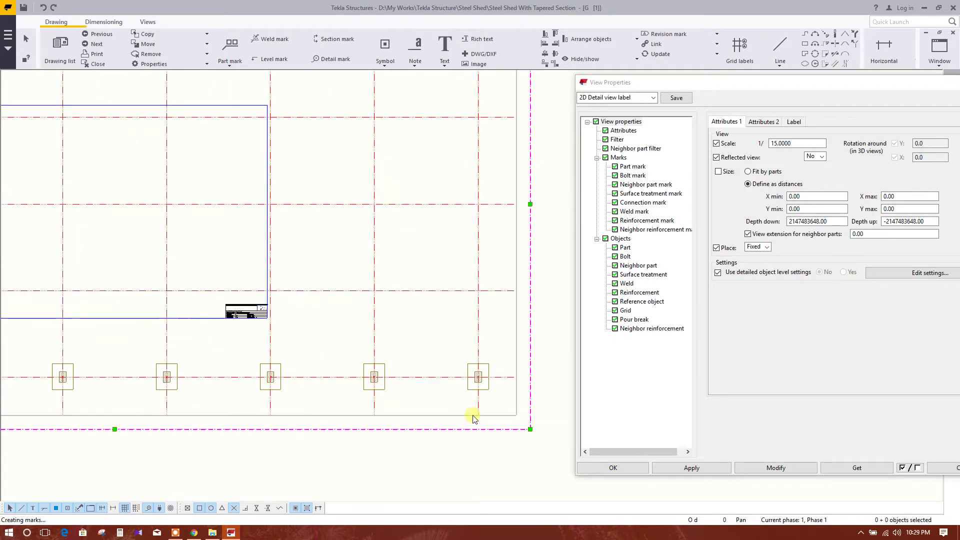
left_click(790, 143)
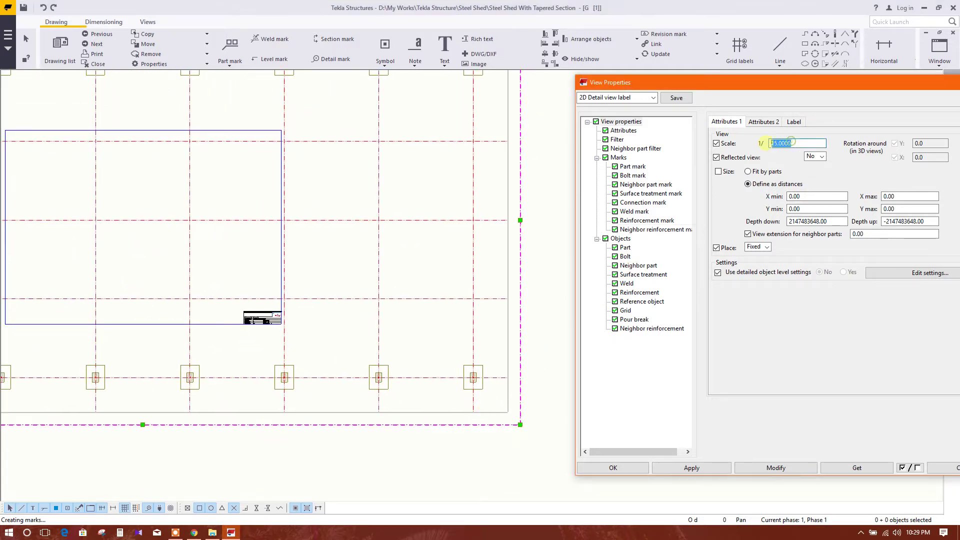
scroll(454, 264, "down", 1)
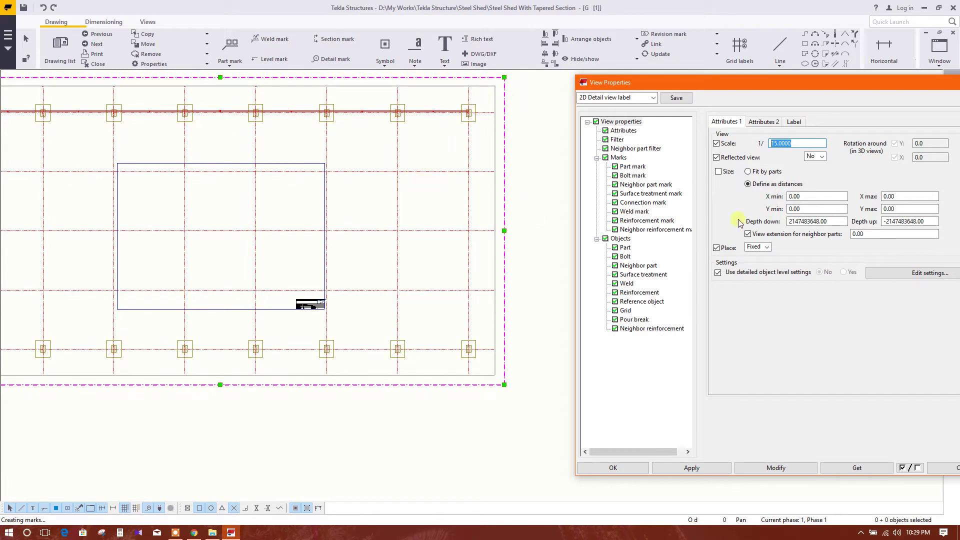
Load the plan view property settings and modify the footing plan view with them.
left_click(653, 97)
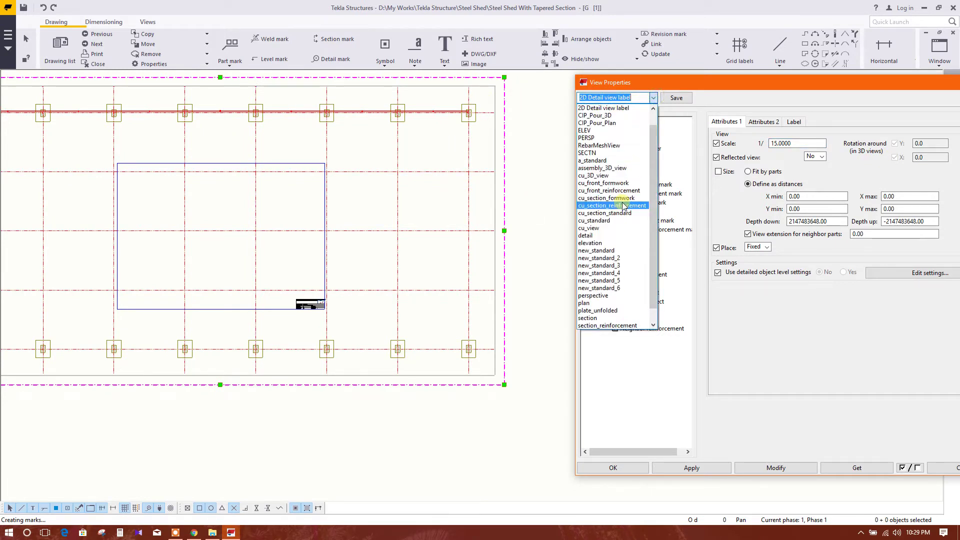
scroll(623, 202, "down", 1)
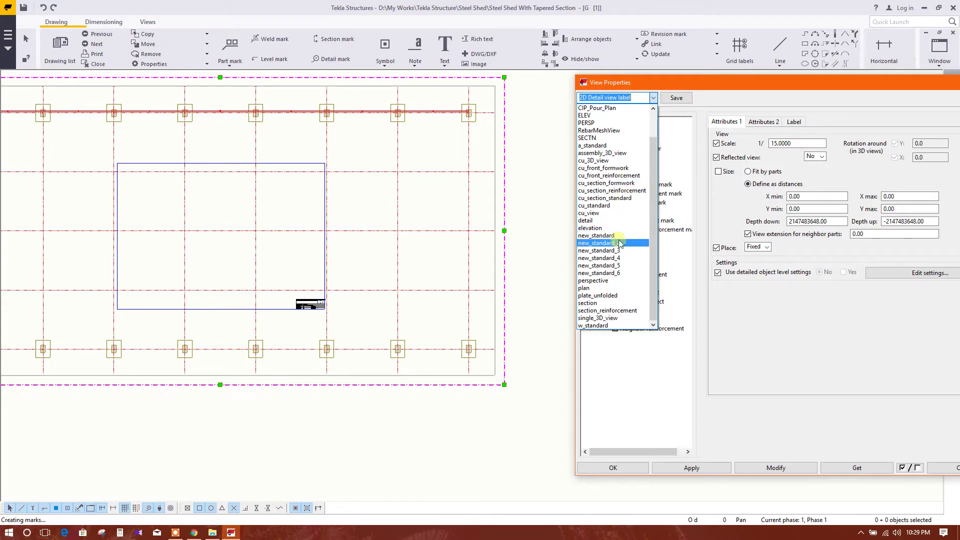
left_click(617, 289)
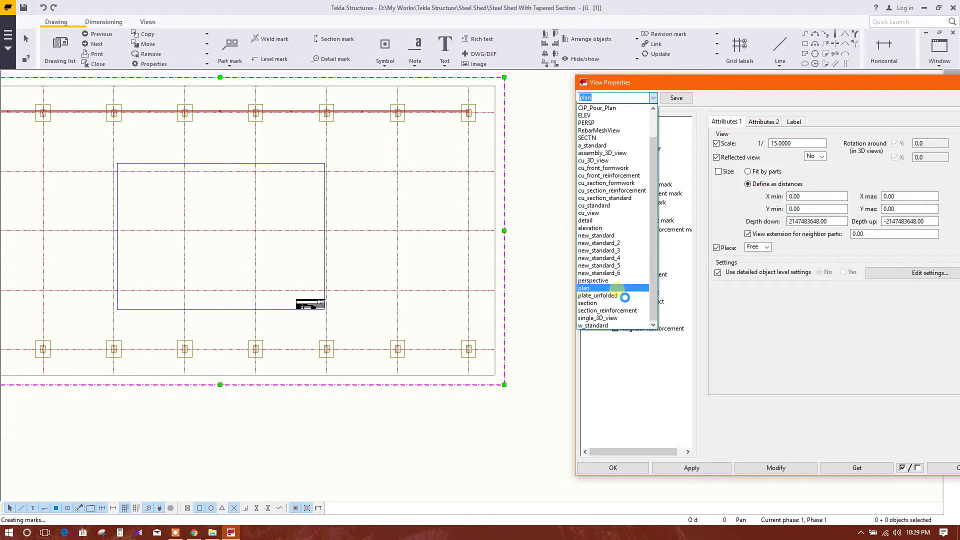
left_click(774, 468)
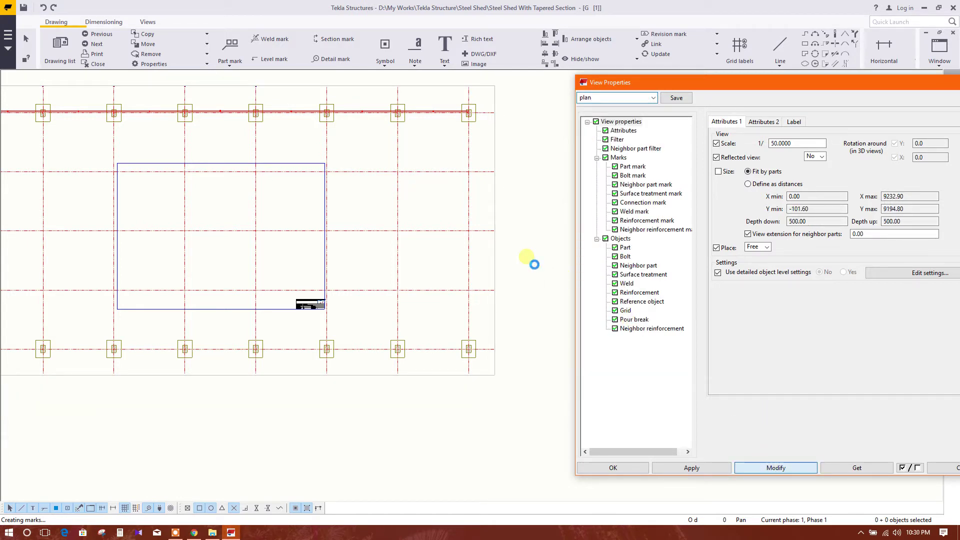
Examine the footing and column marks, grid labels and dimension lines in the modified plan view.
scroll(258, 271, "up", 6)
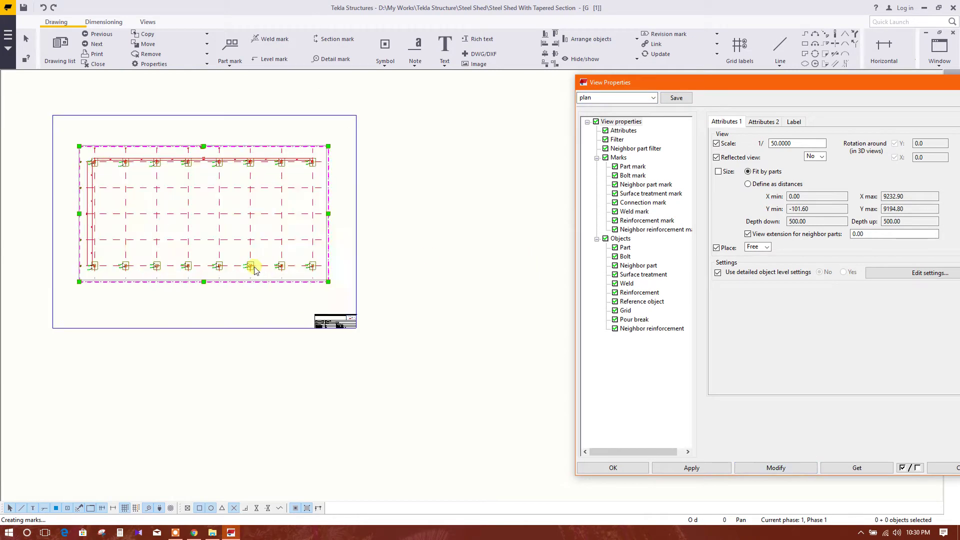
scroll(283, 129, "up", 3)
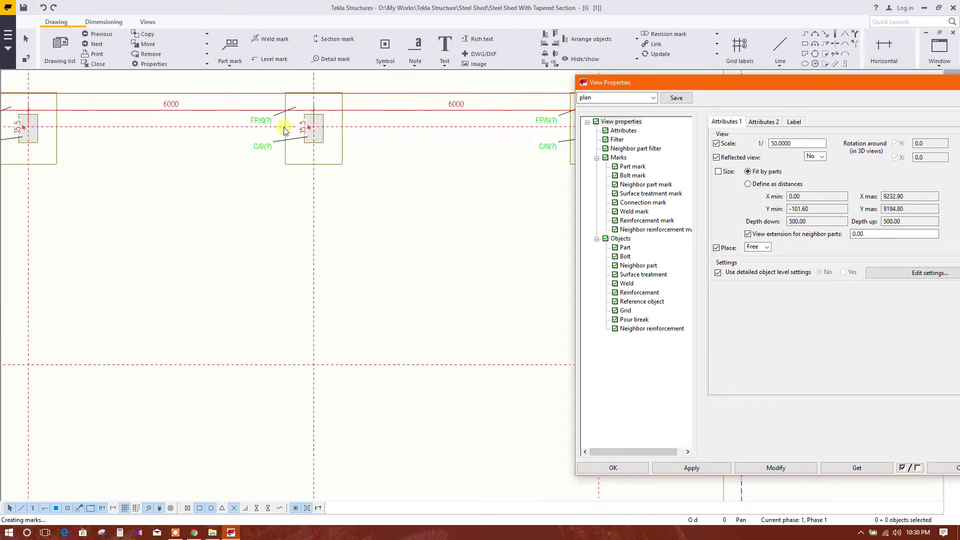
middle_click_drag(465, 202, 418, 226)
scroll(397, 241, "down", 5)
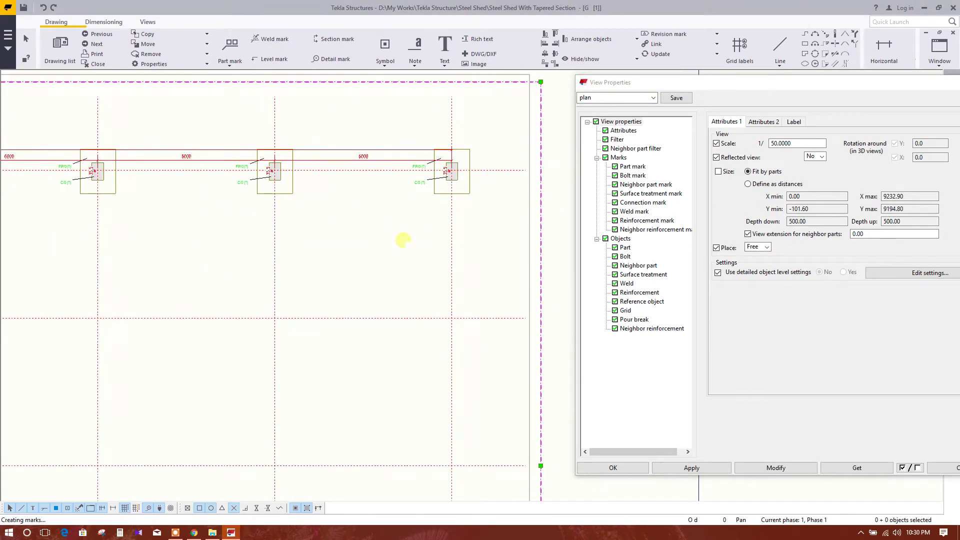
middle_click_drag(475, 223, 353, 263)
scroll(289, 290, "down", 1)
mouse_move(227, 313)
middle_mouse_down()
mouse_move(295, 306)
mouse_move(209, 143)
middle_mouse_up()
scroll(209, 144, "up", 3)
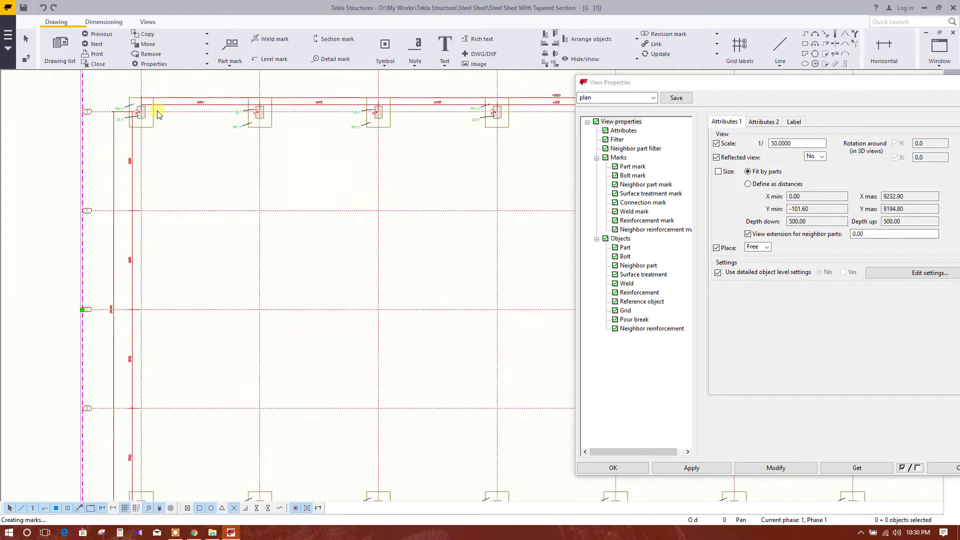
middle_click_drag(349, 187, 279, 205)
scroll(392, 268, "down", 2)
scroll(381, 294, "up", 2)
scroll(400, 292, "down", 1)
scroll(442, 290, "down", 1)
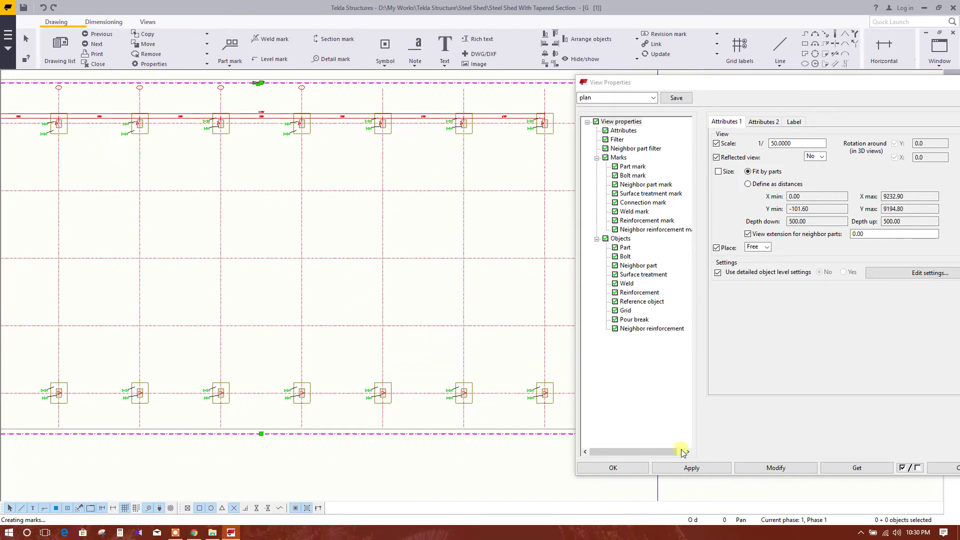
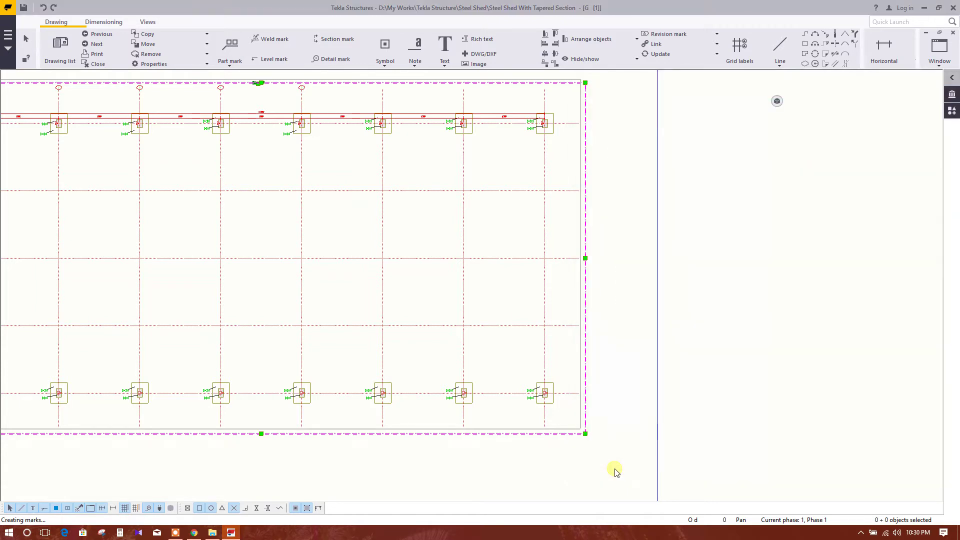
Deselect the plan view and examine how the whole footing layout sits within the drawing sheet and title block.
scroll(589, 350, "down", 3)
left_click(698, 338)
scroll(617, 294, "up", 4)
middle_click_drag(631, 272, 616, 330)
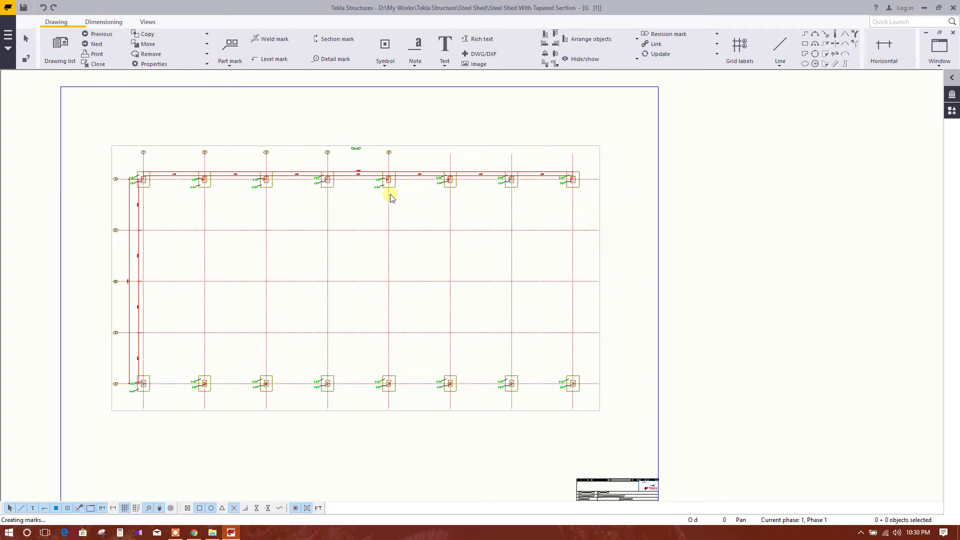
scroll(391, 194, "up", 1)
scroll(445, 257, "down", 2)
middle_click_drag(445, 257, 488, 240)
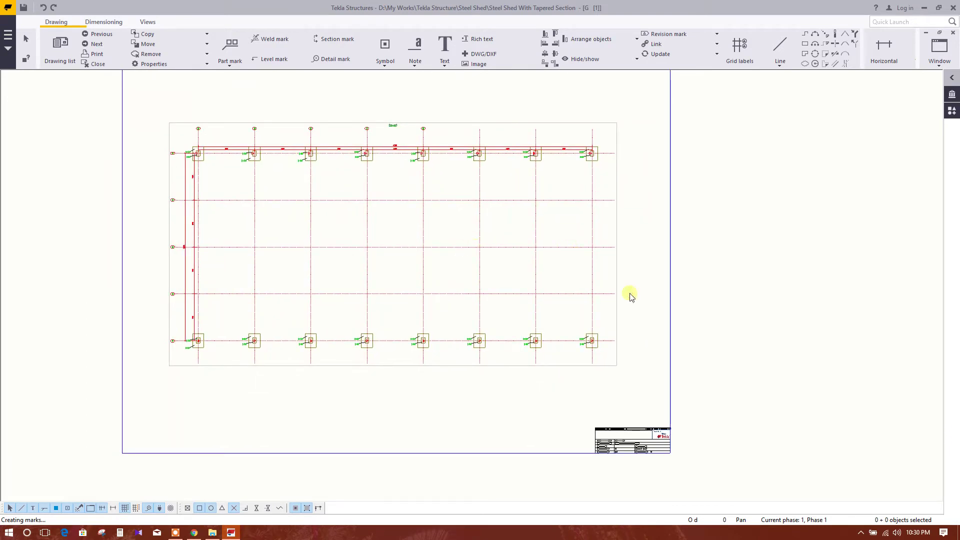
scroll(559, 232, "up", 1)
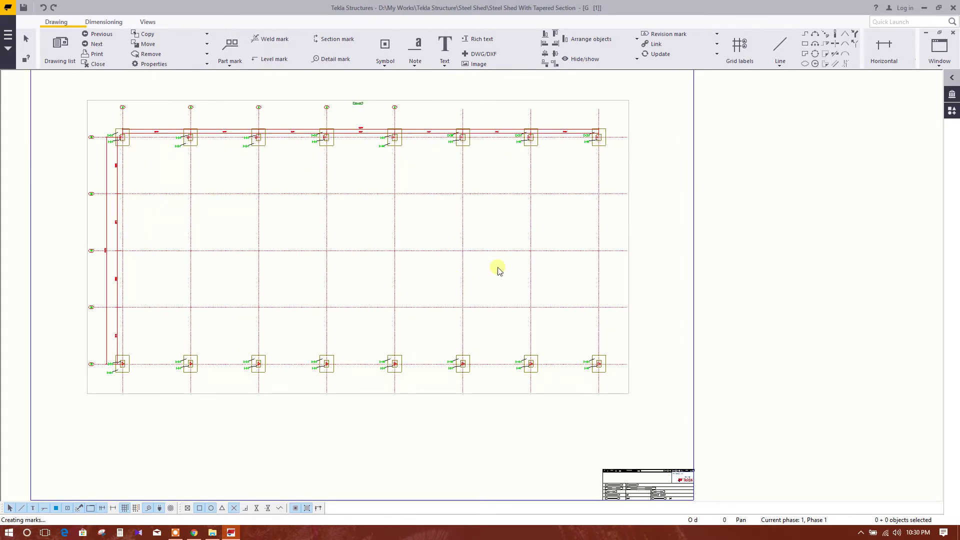
middle_click_drag(568, 253, 571, 292)
scroll(533, 281, "down", 1)
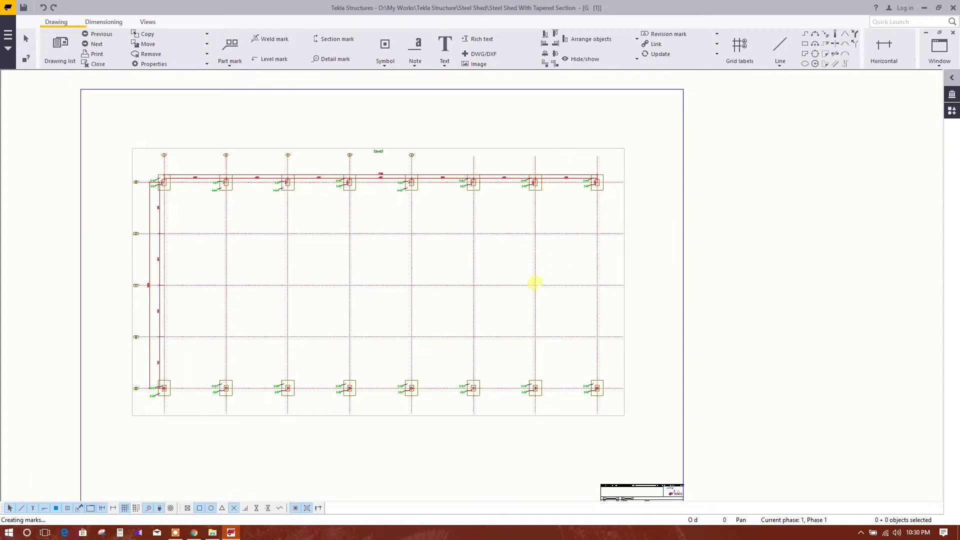
middle_click_drag(311, 149, 318, 128)
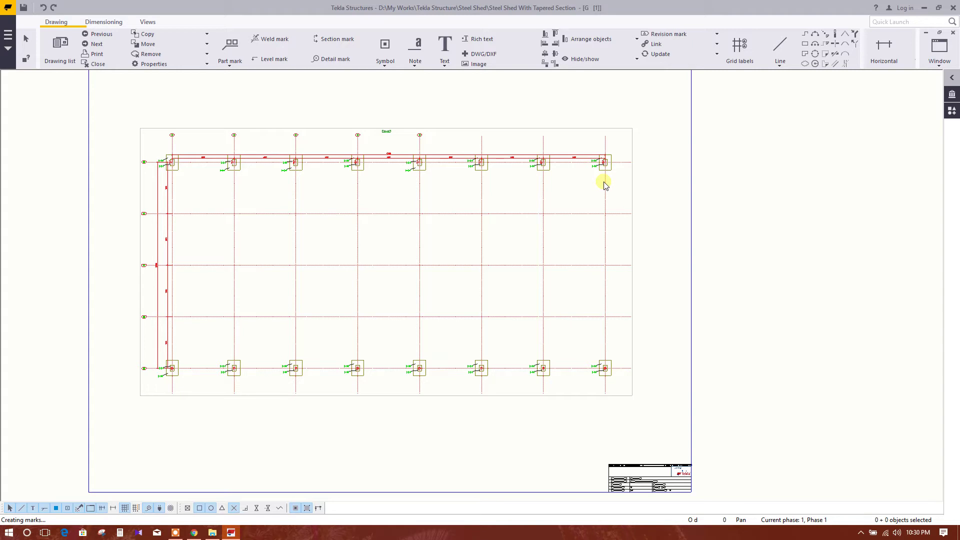
Start a DWG export of the open drawing and name the export file "Footing Column Layout Plan".
left_click(8, 35)
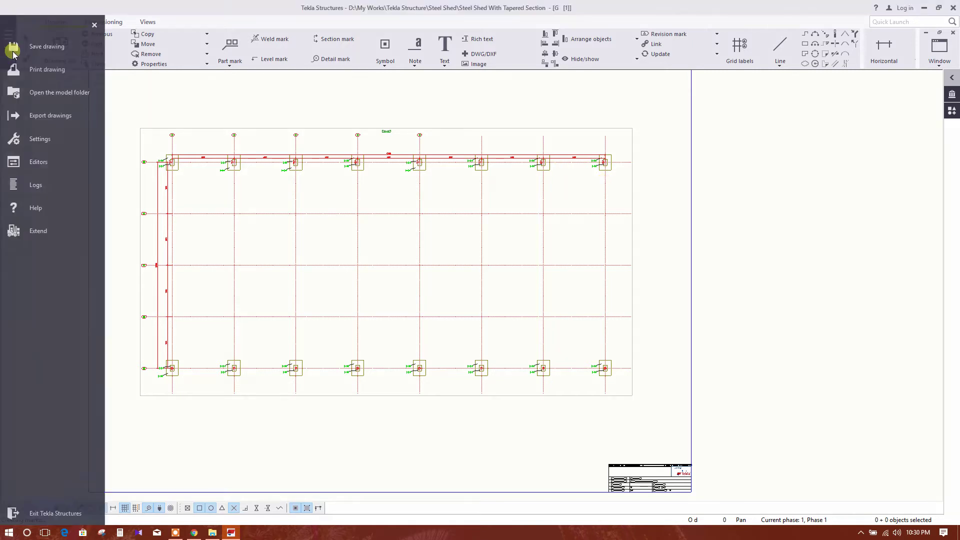
left_click(59, 115)
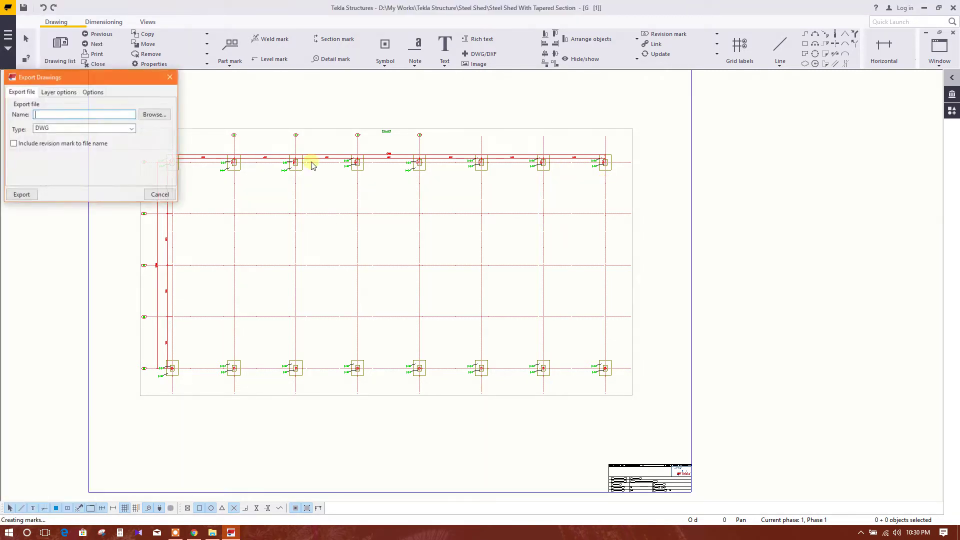
left_click_drag(116, 78, 567, 115)
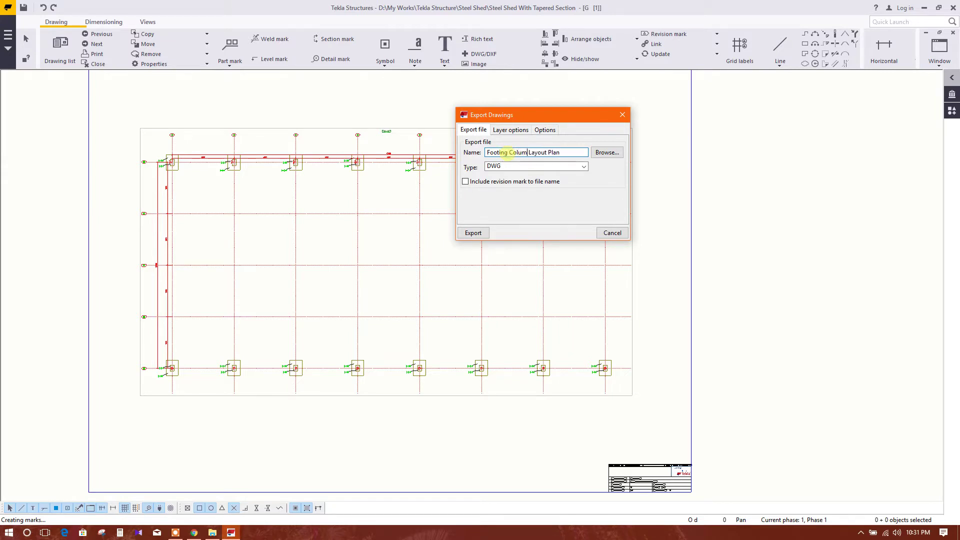
left_click(603, 154)
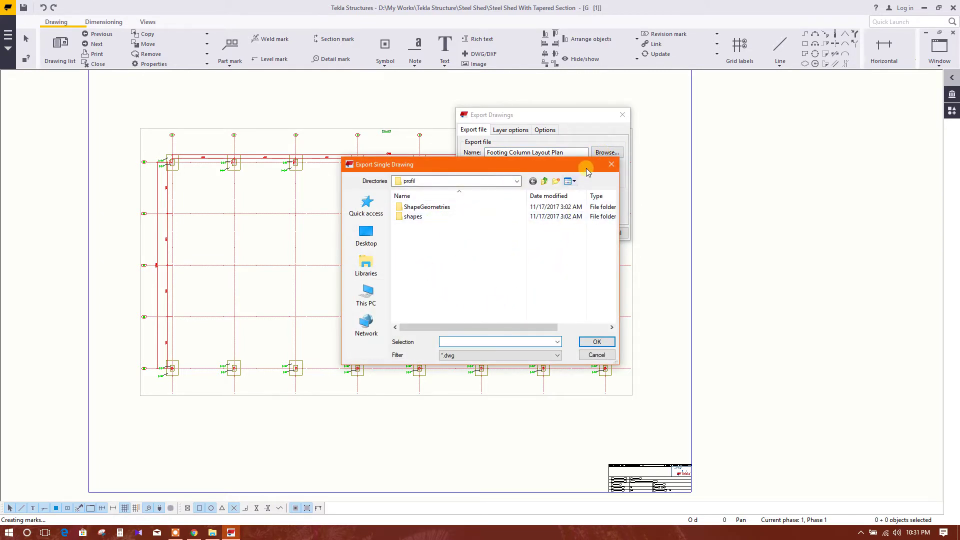
left_click(376, 247)
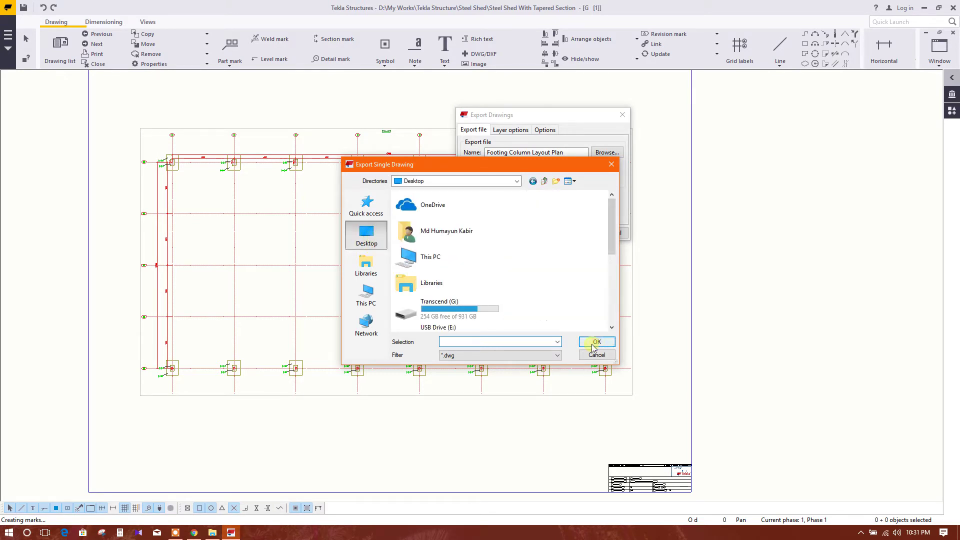
scroll(489, 328, "down", 2)
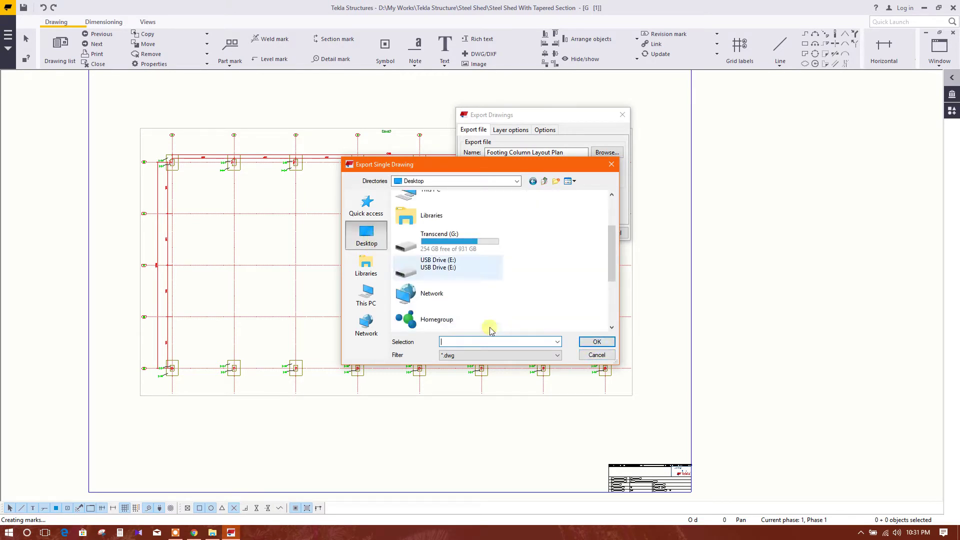
scroll(490, 327, "up", 1)
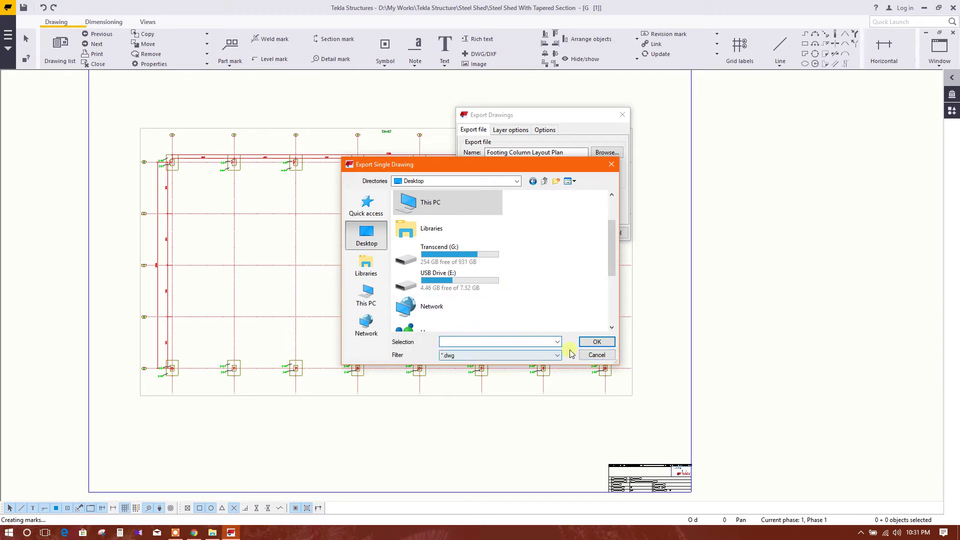
left_click(594, 355)
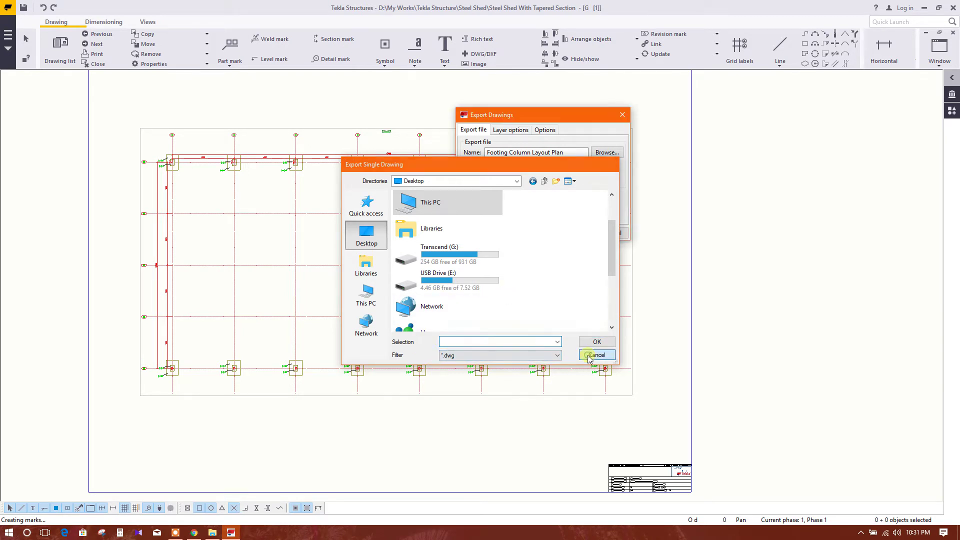
Set the layer rules to standard, review the remaining export options and export the footing plan as DWG.
left_click(511, 132)
left_click(572, 154)
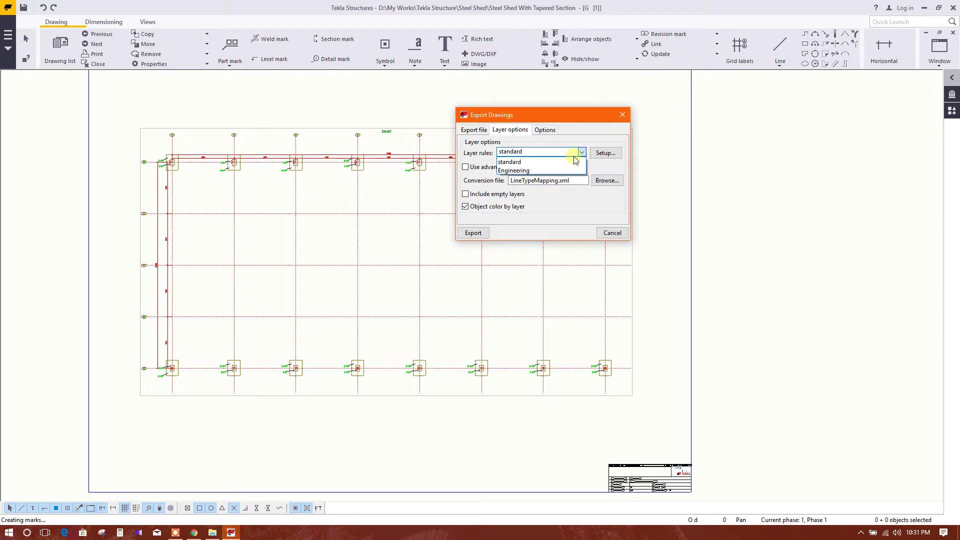
left_click(574, 161)
left_click(548, 130)
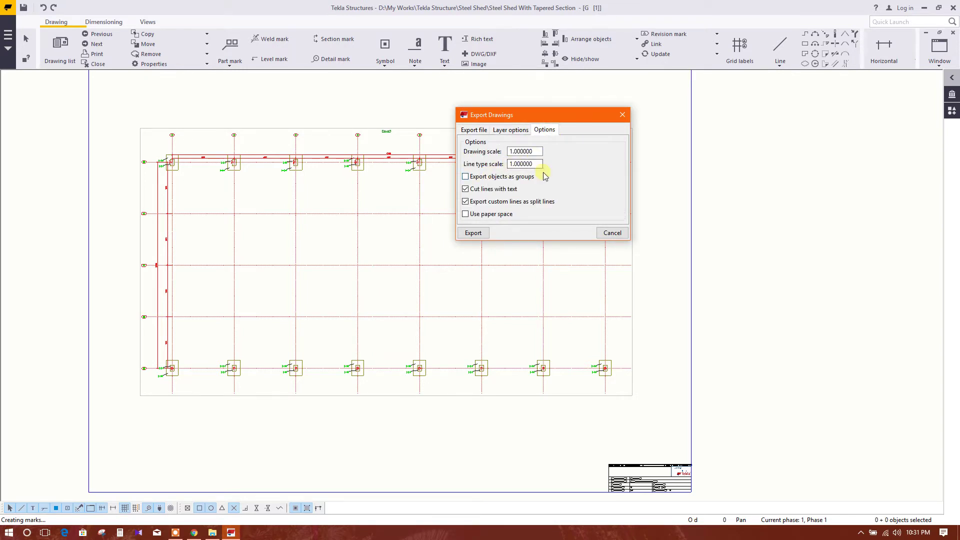
left_click(508, 129)
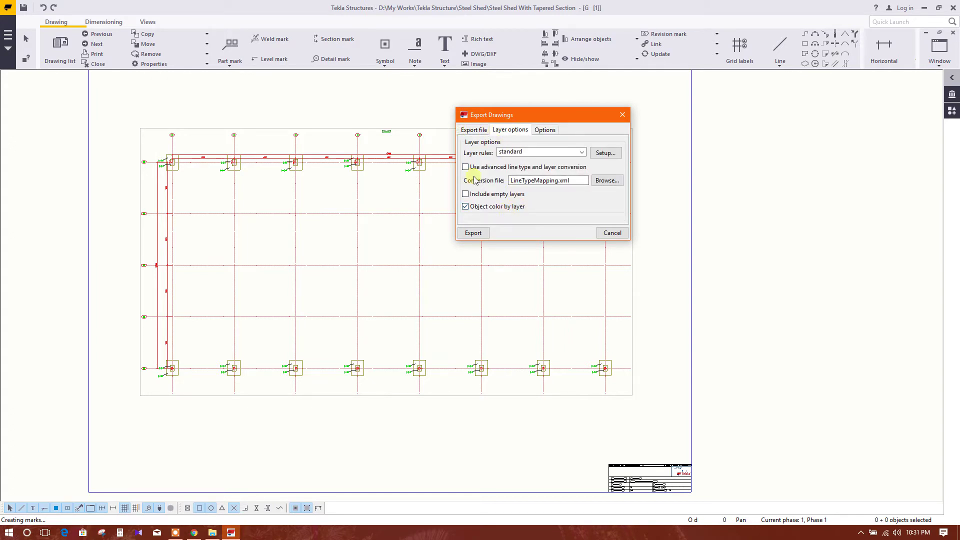
left_click(477, 131)
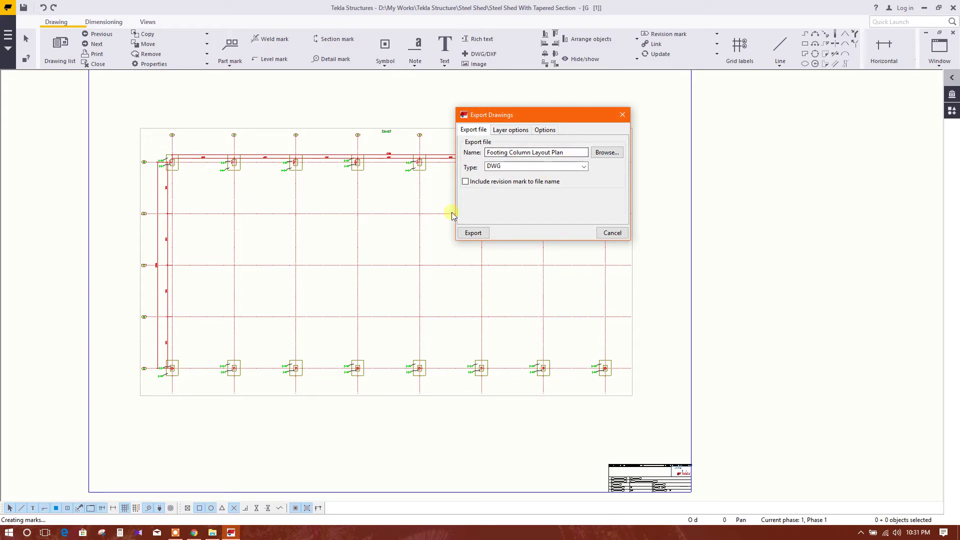
left_click(474, 233)
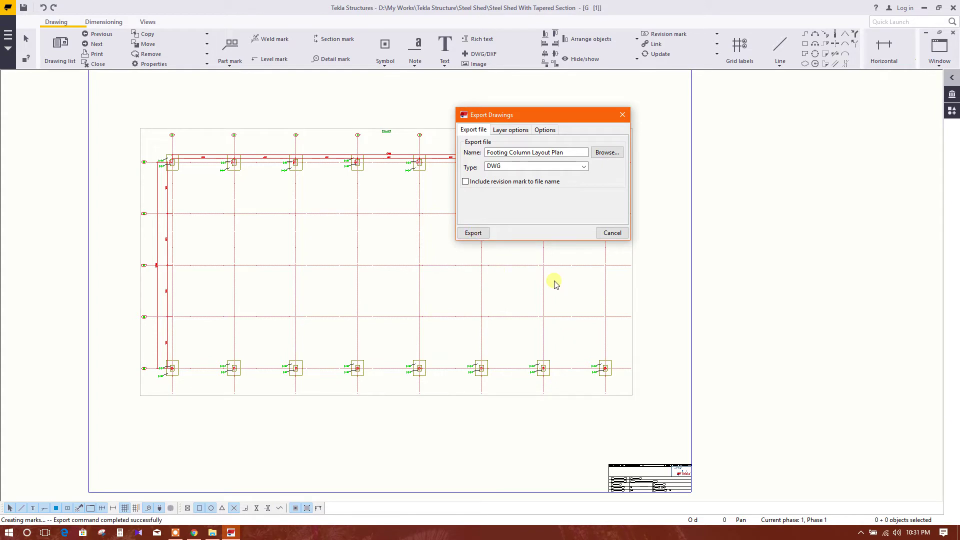
scroll(525, 263, "down", 1)
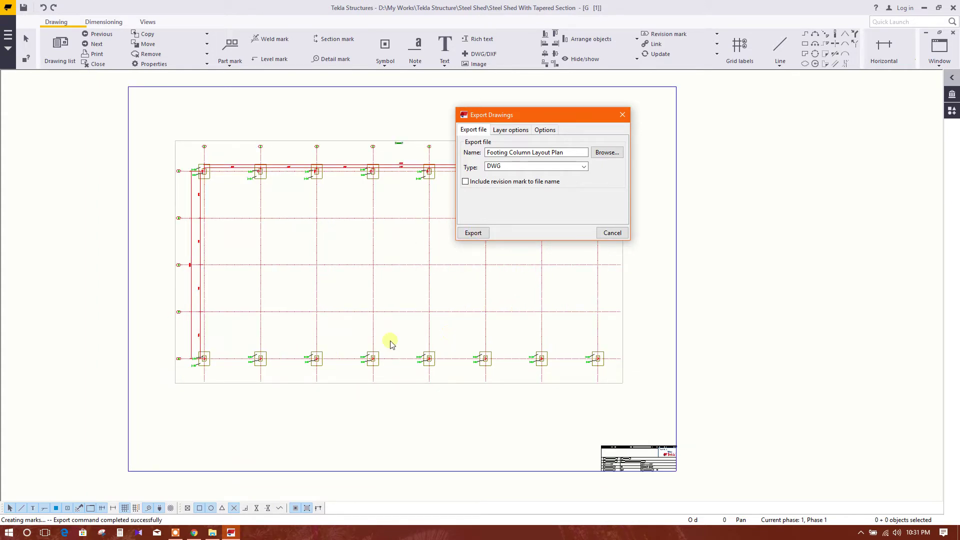
left_click(175, 533)
left_click(660, 488)
left_click(661, 488)
Switch to File Explorer and go to the PlotFiles folder inside Steel Shed > Steel Shed With Tapered Section.
left_click(213, 532)
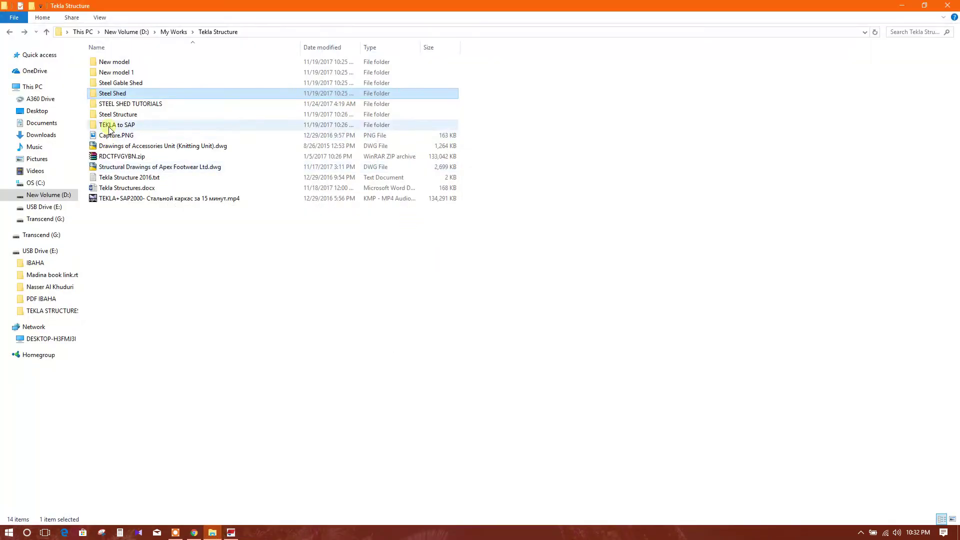
double_click(129, 94)
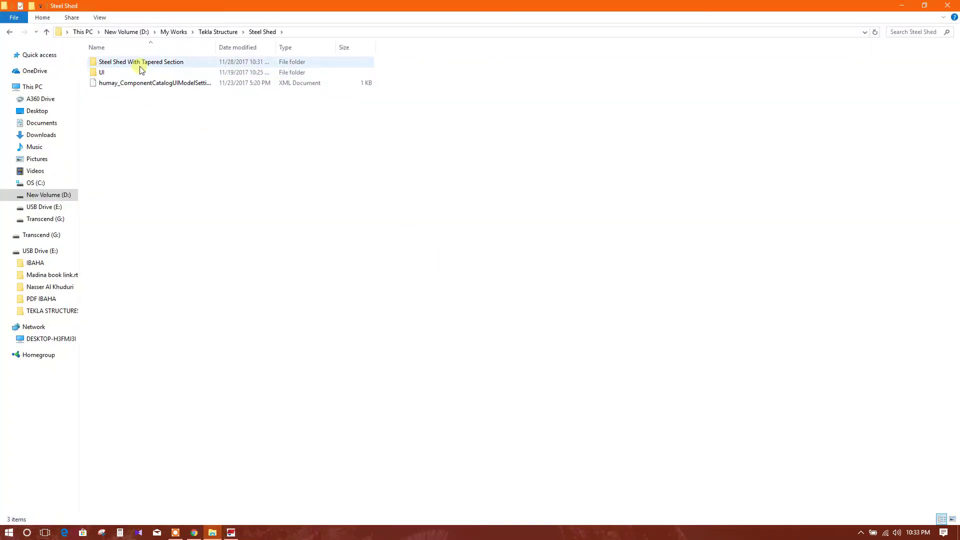
left_click(145, 65)
double_click(144, 65)
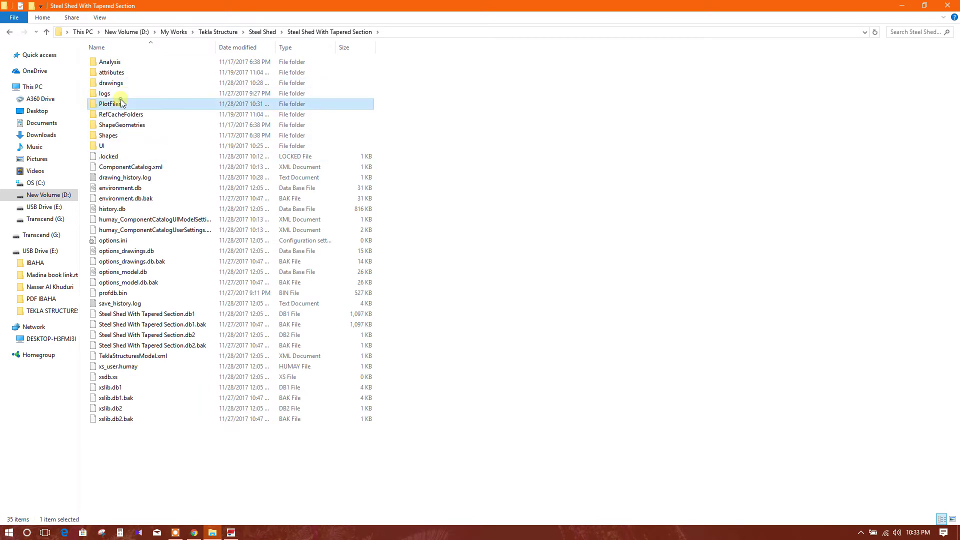
double_click(121, 101)
Widen the Name column and open Footing Column Layout Plan.dwg in AutoCAD.
left_click(192, 64)
left_click_drag(216, 47, 328, 47)
right_click(159, 66)
left_click(176, 66)
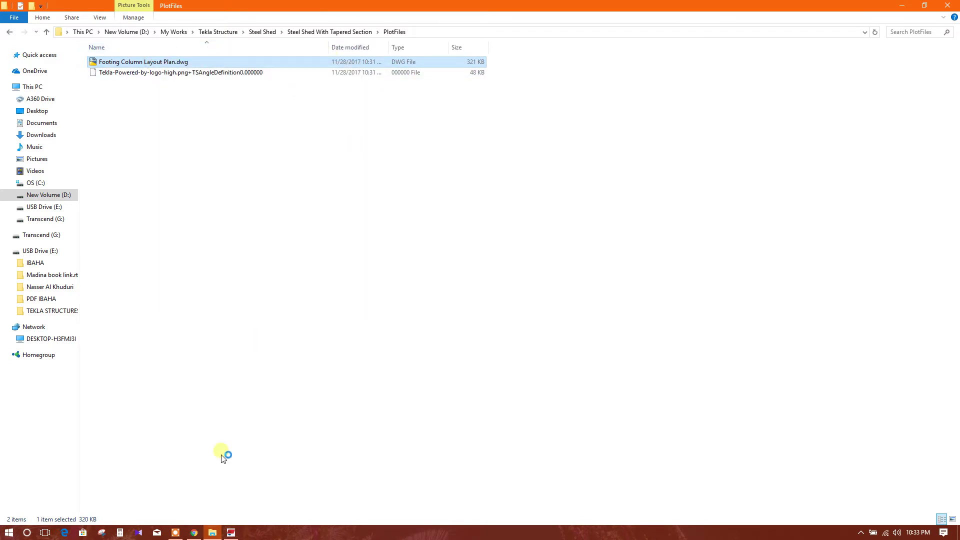
left_click(175, 532)
left_click(661, 489)
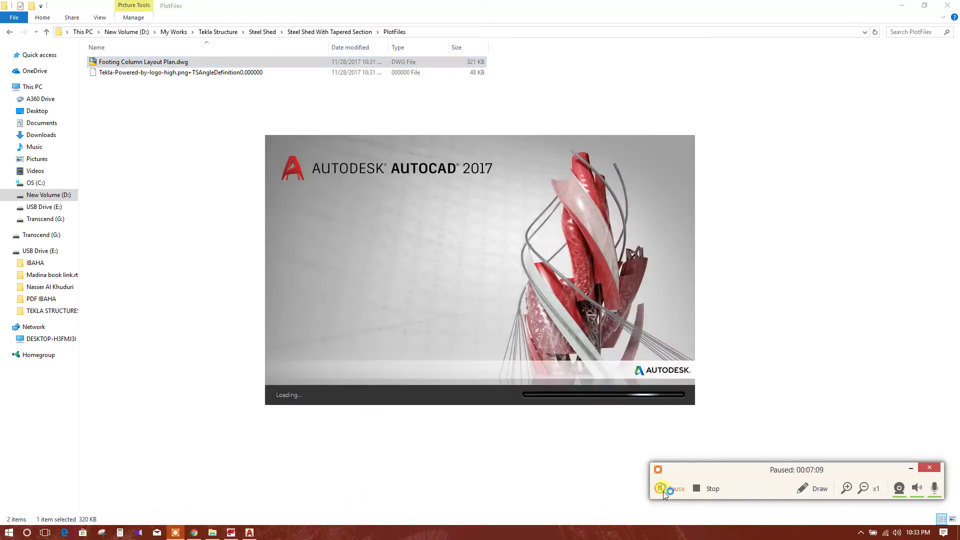
left_click(660, 489)
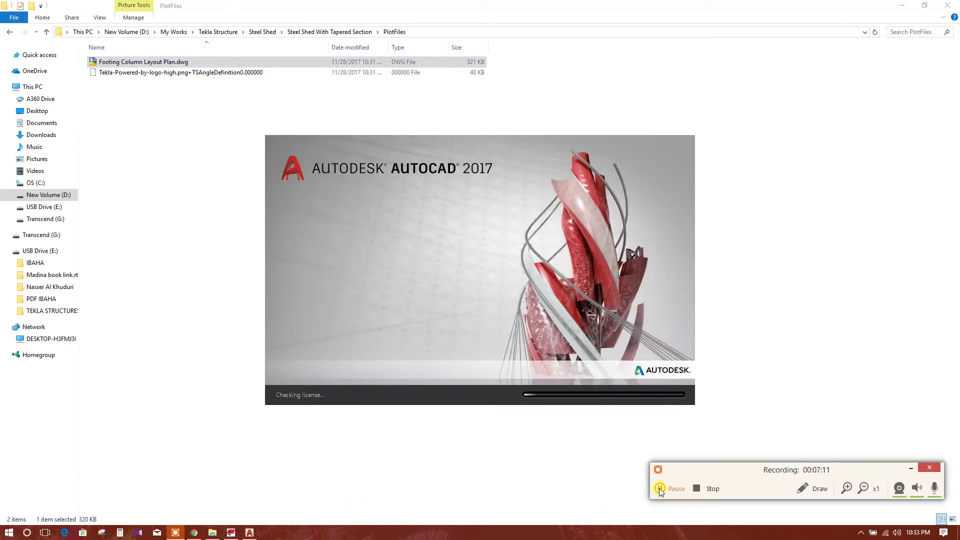
left_click(659, 489)
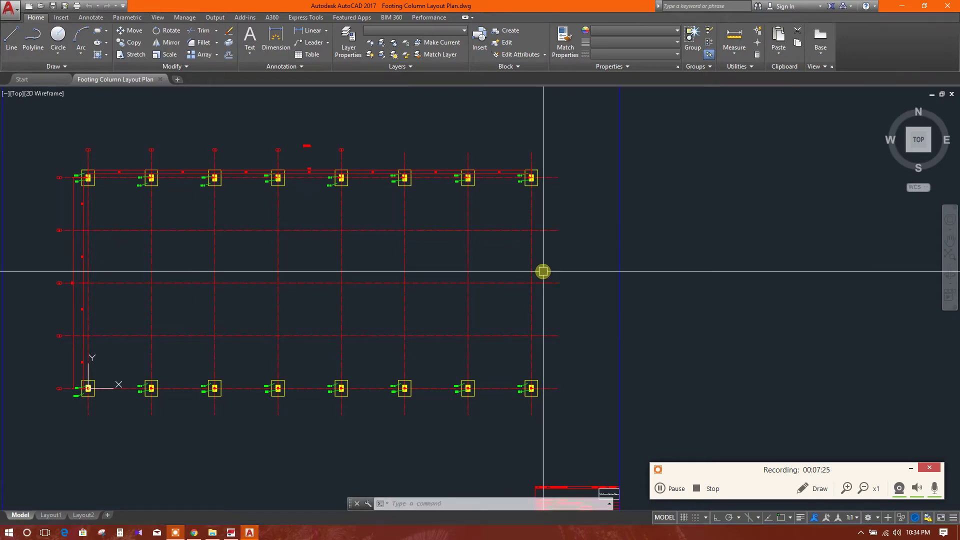
Examine the exported sheet in AutoCAD, from the overall footing layout and title block down to a single footing.
scroll(465, 338, "down", 2)
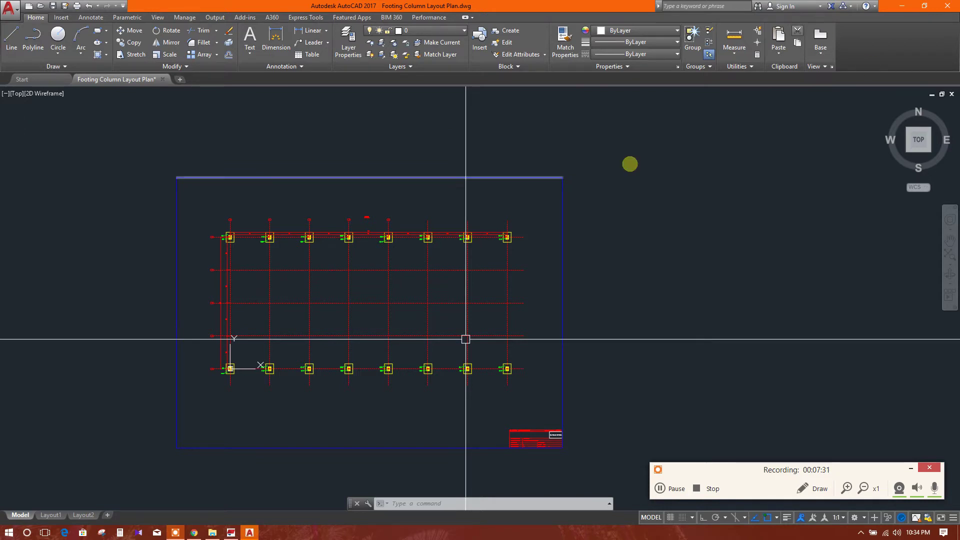
middle_click_drag(342, 291, 519, 249)
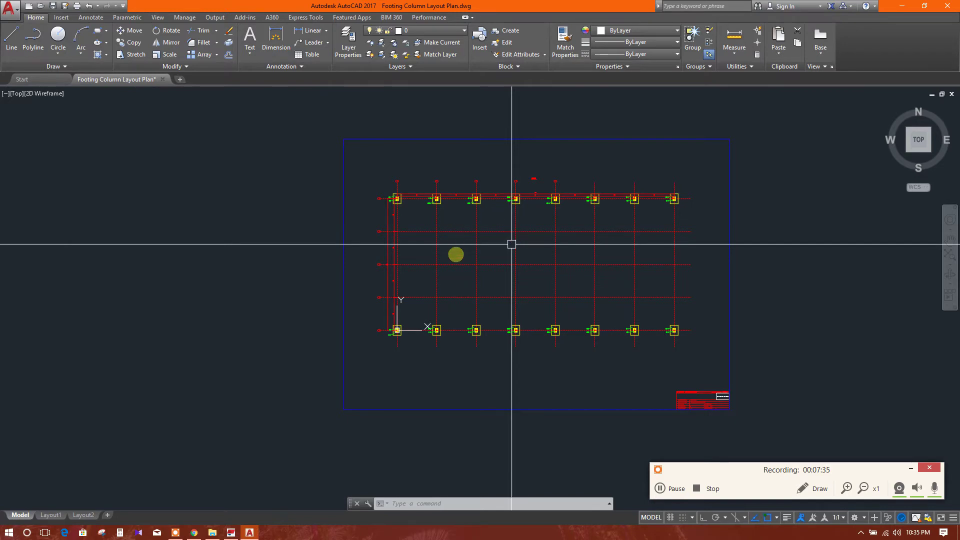
scroll(465, 247, "down", 2)
mouse_move(465, 247)
middle_mouse_down()
mouse_move(394, 245)
mouse_move(427, 246)
middle_mouse_up()
scroll(395, 242, "up", 6)
scroll(394, 241, "up", 8)
scroll(427, 247, "down", 2)
scroll(484, 268, "down", 6)
scroll(330, 173, "up", 5)
middle_click_drag(330, 173, 336, 199)
scroll(467, 332, "up", 4)
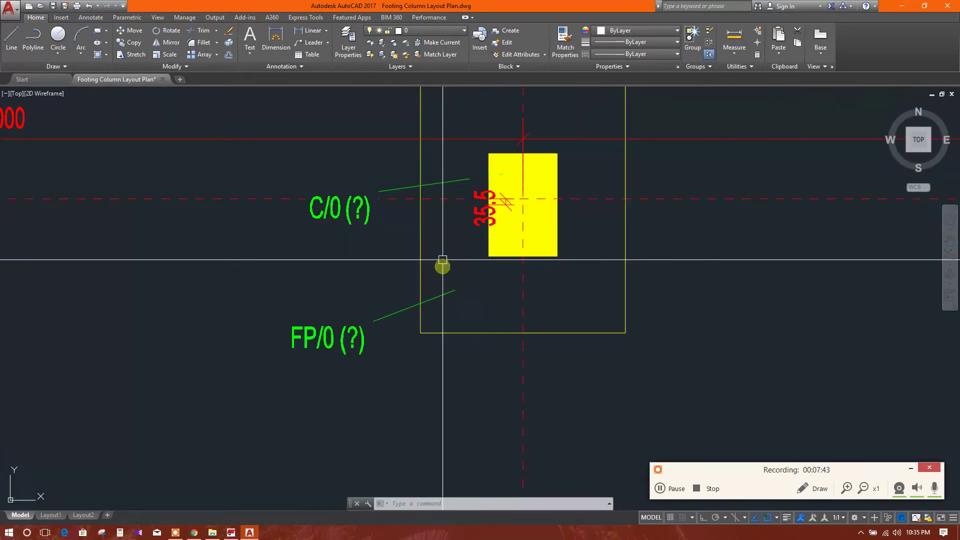
left_click(335, 215)
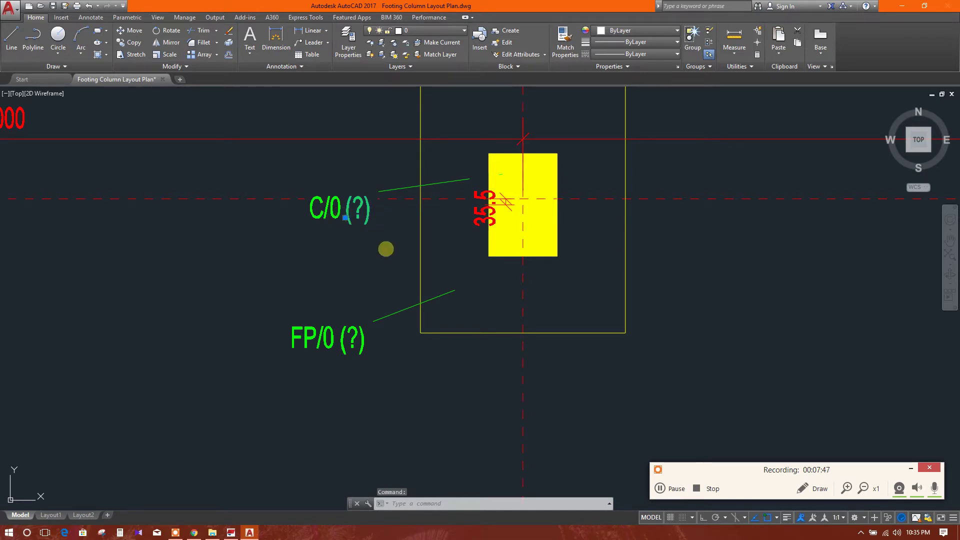
key("Escape")
key("Escape")
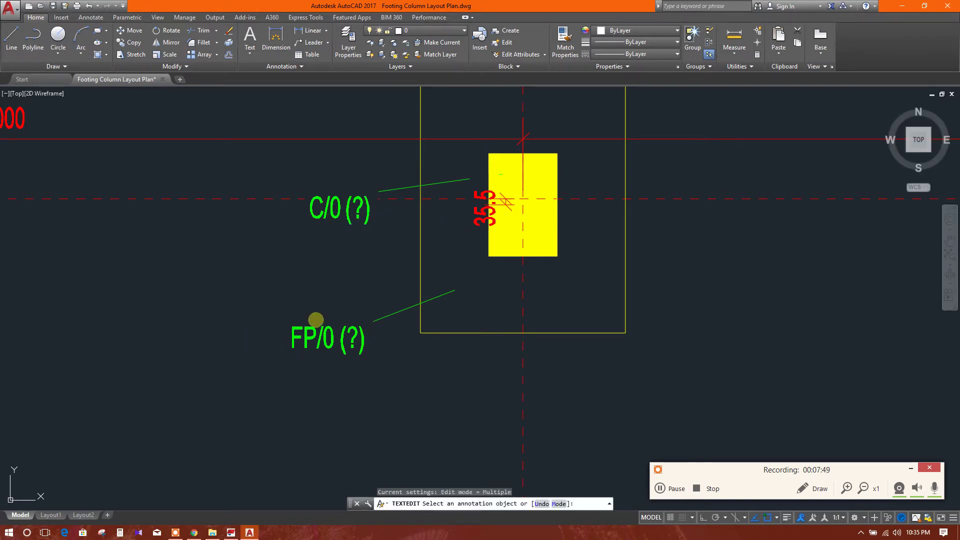
Inspect the column and footing marks, their leader lines and the spacing dimensions at several footings.
middle_click_drag(338, 252, 406, 193)
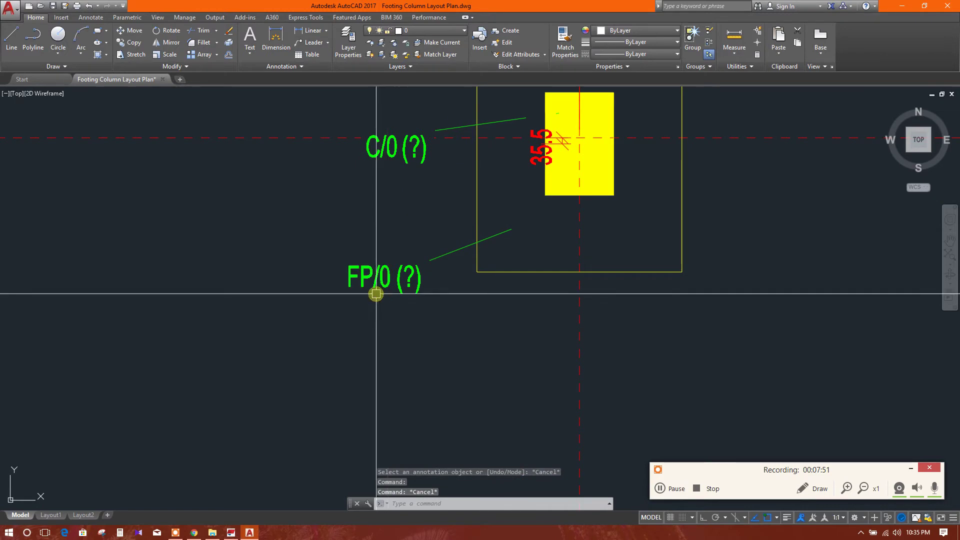
scroll(385, 294, "up", 2)
scroll(464, 287, "down", 2)
scroll(464, 287, "down", 4)
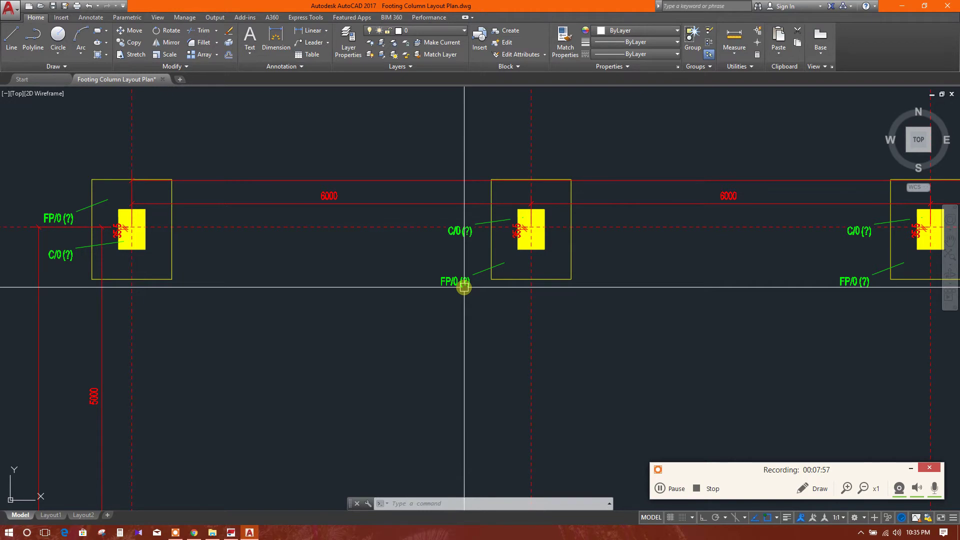
scroll(464, 287, "up", 6)
scroll(460, 285, "down", 4)
middle_click_drag(499, 300, 536, 264)
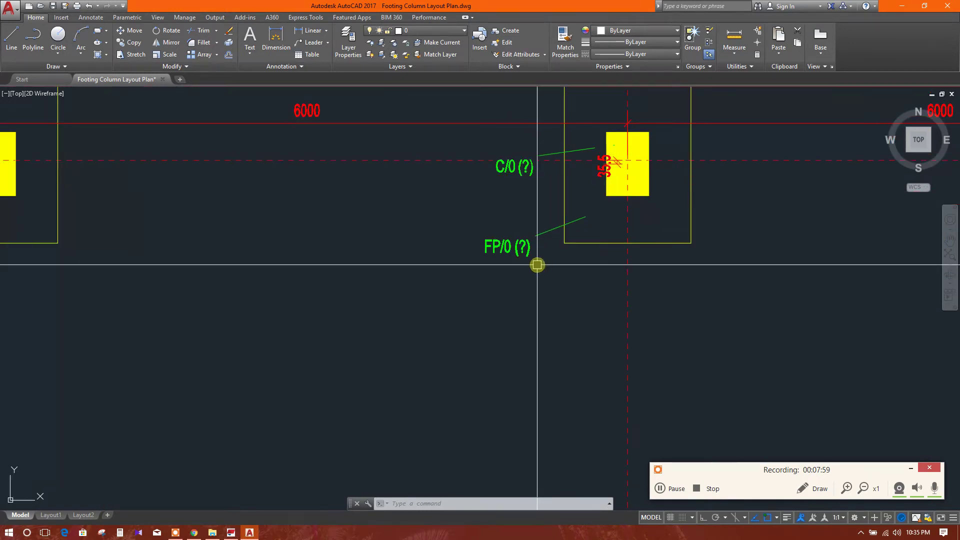
scroll(507, 261, "down", 4)
scroll(499, 255, "up", 6)
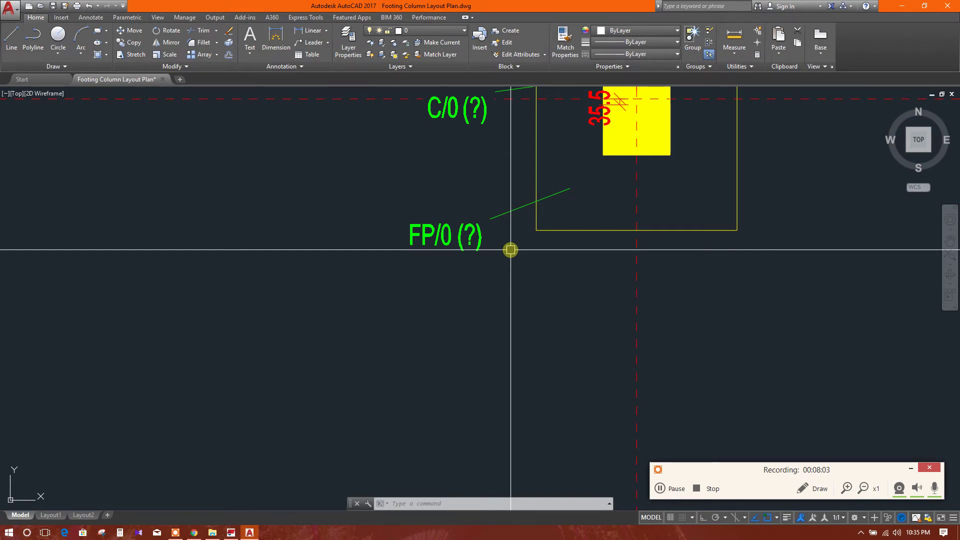
scroll(510, 250, "down", 6)
scroll(484, 268, "up", 6)
scroll(456, 269, "down", 4)
scroll(456, 269, "down", 3)
scroll(467, 293, "up", 3)
scroll(467, 294, "down", 3)
scroll(294, 231, "up", 3)
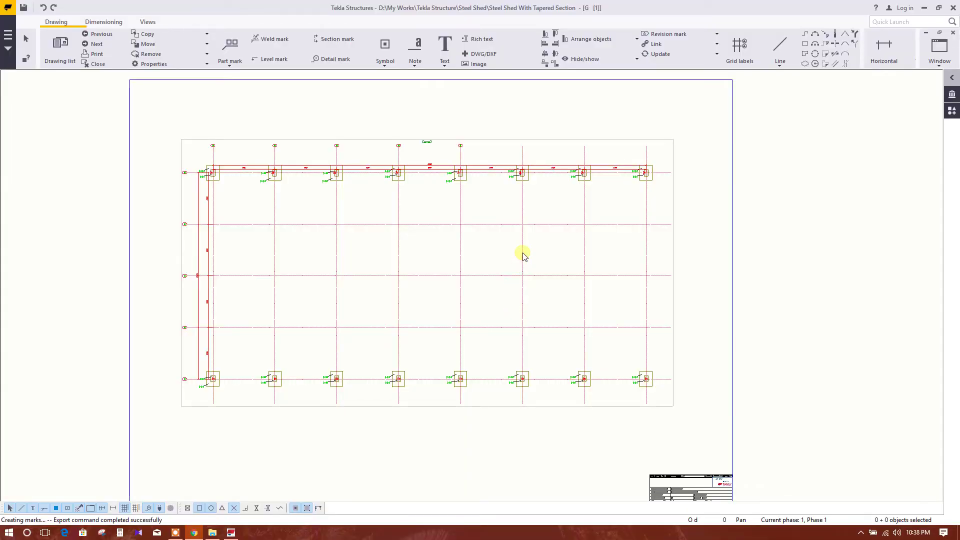
Return to Tekla Structures and close the footing plan drawing without keeping its changes.
mouse_move(639, 323)
middle_mouse_down()
mouse_move(668, 283)
mouse_move(681, 308)
middle_mouse_up()
scroll(617, 283, "down", 1)
scroll(617, 282, "up", 1)
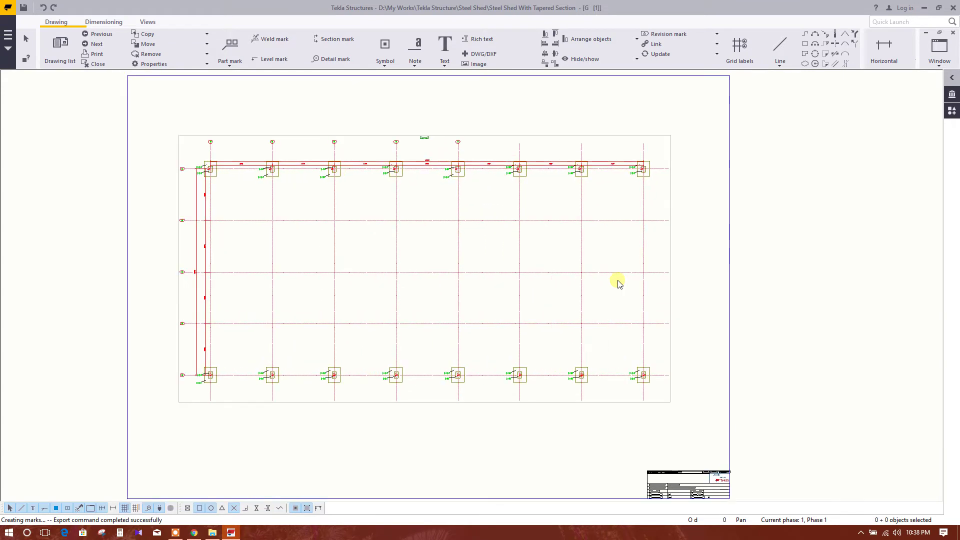
left_click(953, 8)
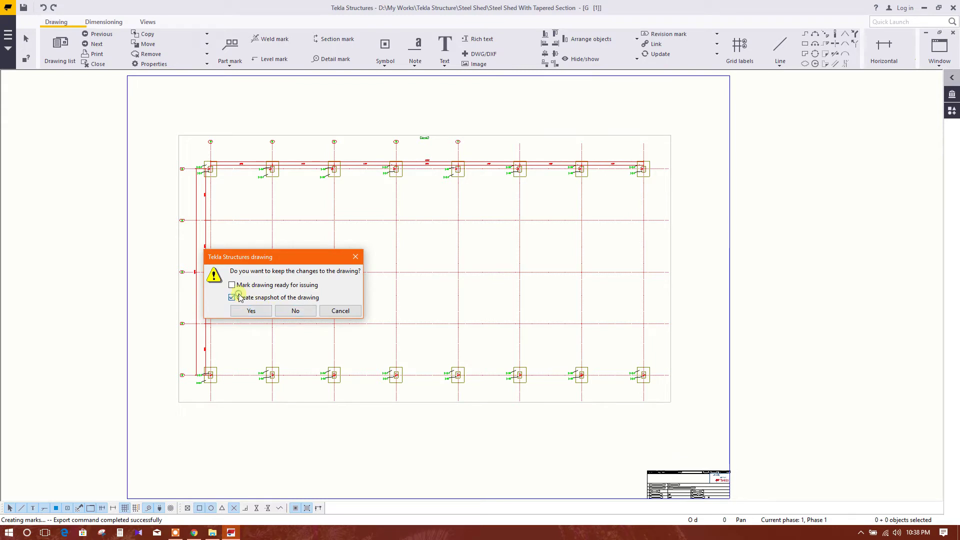
left_click(298, 311)
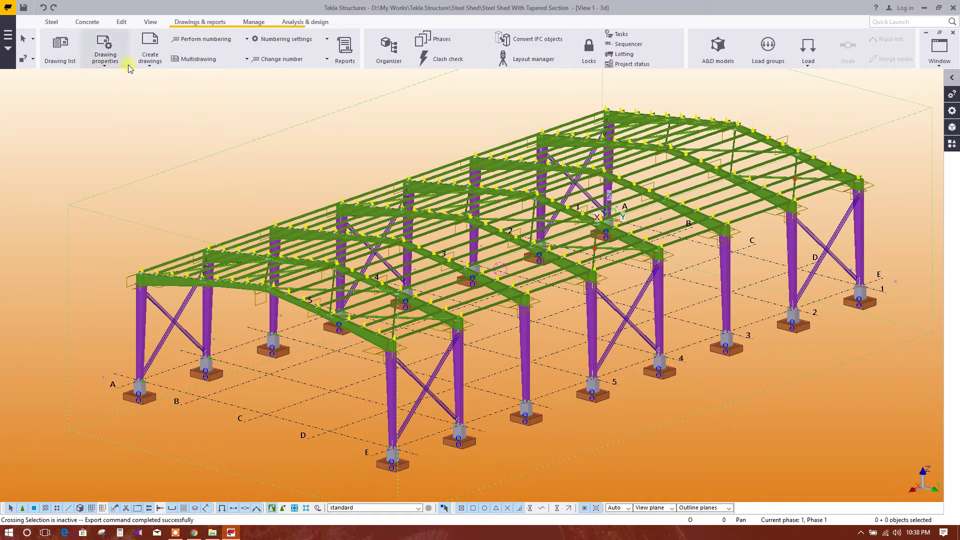
left_click(158, 67)
left_click(143, 158)
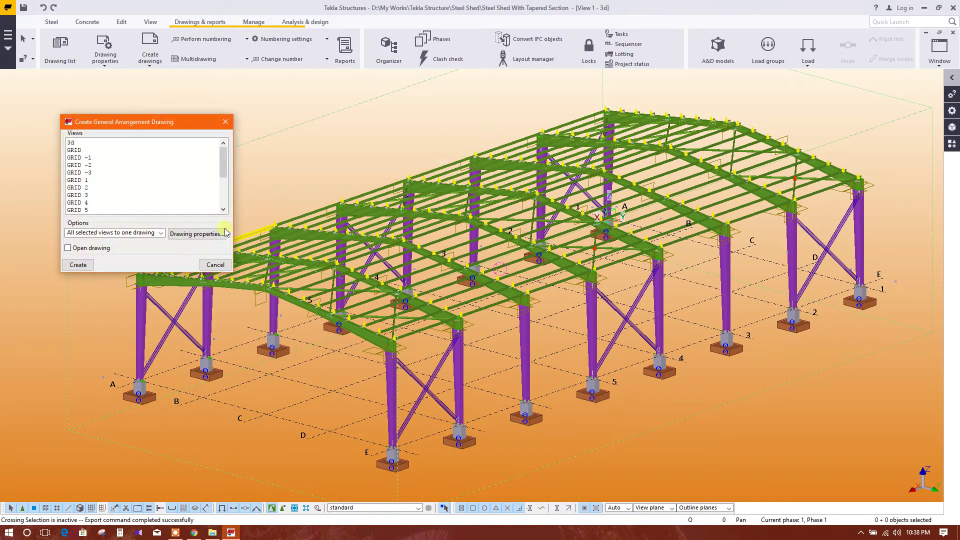
left_click_drag(194, 122, 451, 120)
scroll(404, 194, "down", 3)
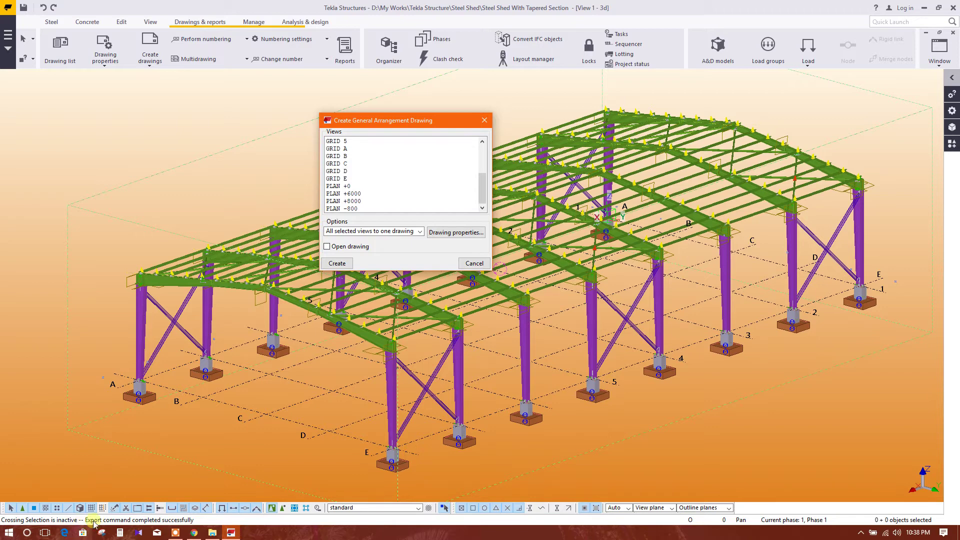
left_click(932, 55)
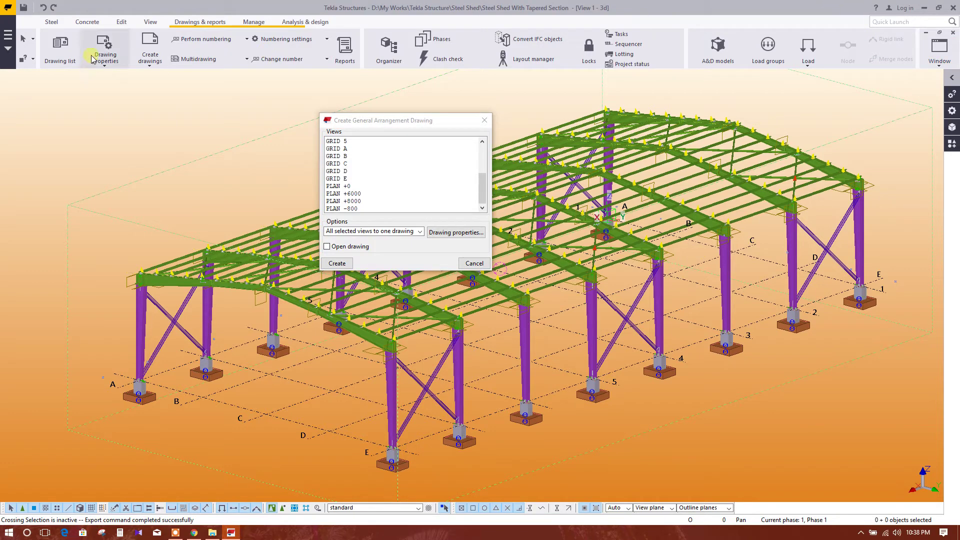
Make the GRID 1 elevation view visible from the list of named views.
left_click(148, 23)
left_click(68, 53)
scroll(242, 193, "down", 1)
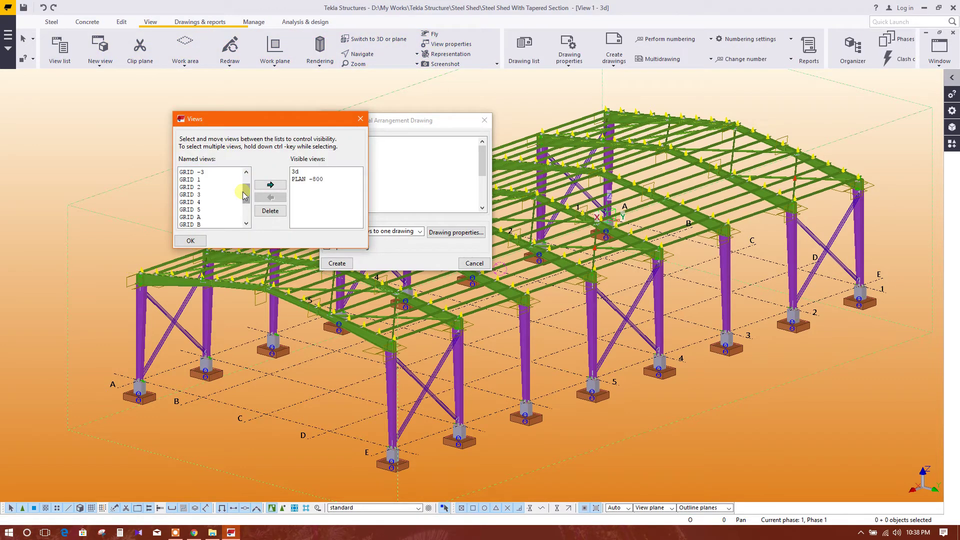
left_click(194, 195)
left_click(194, 179)
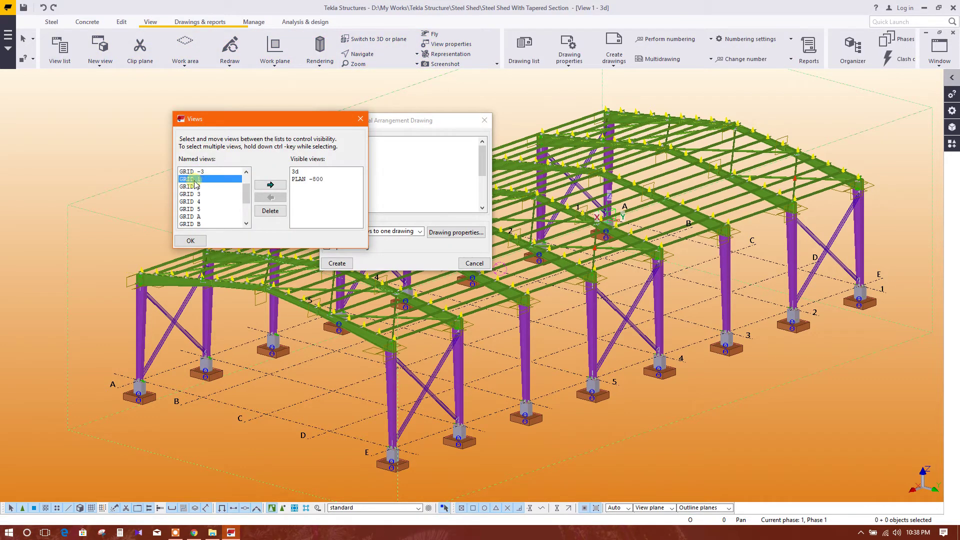
left_click(278, 186)
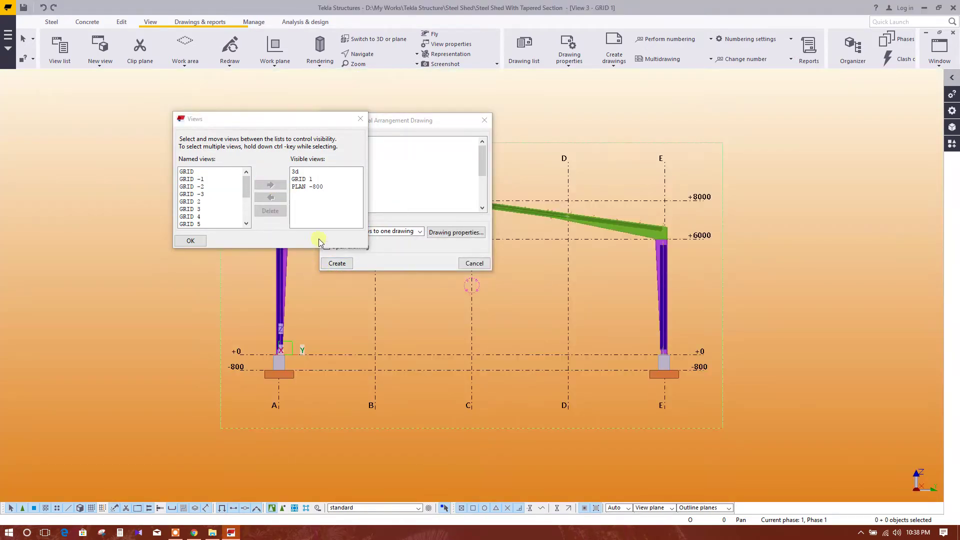
left_click(190, 241)
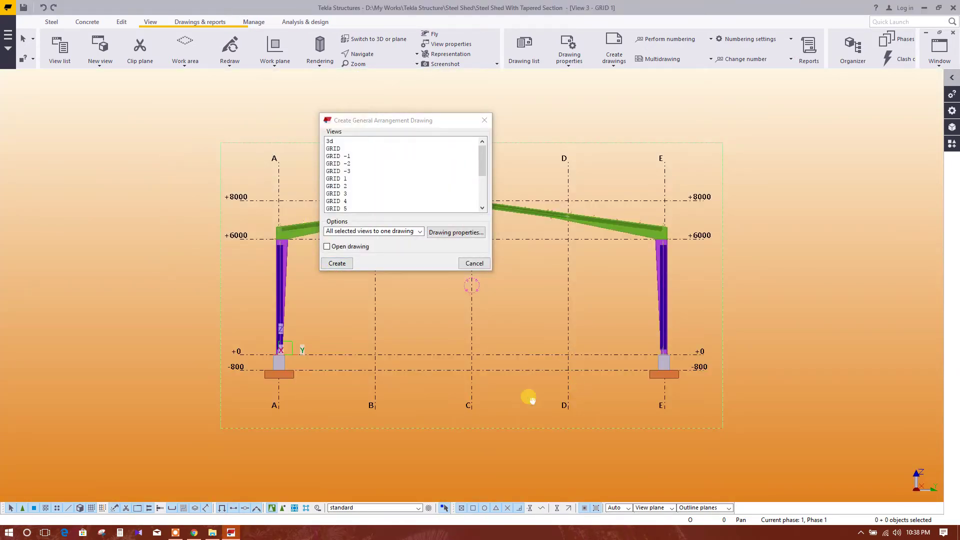
Check the column base and footing levels at grid A in the GRID 1 view and cancel the pending drawing creation.
scroll(309, 370, "up", 2)
scroll(270, 348, "up", 2)
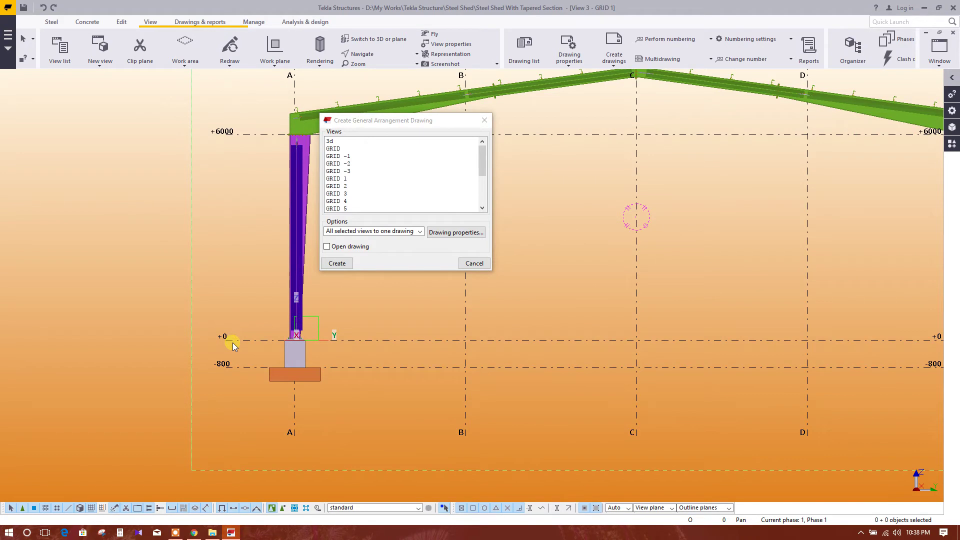
scroll(294, 353, "up", 3)
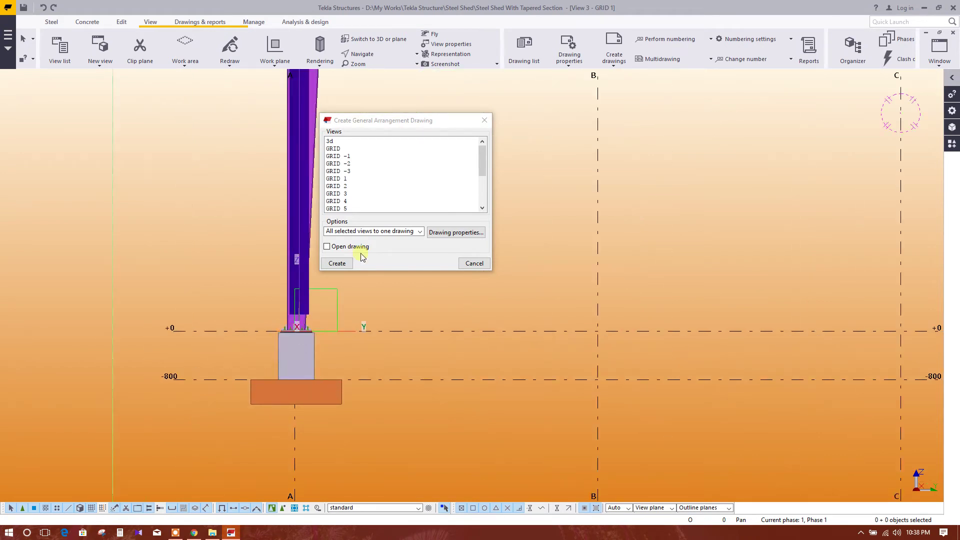
left_click(399, 231)
scroll(400, 231, "down", 2)
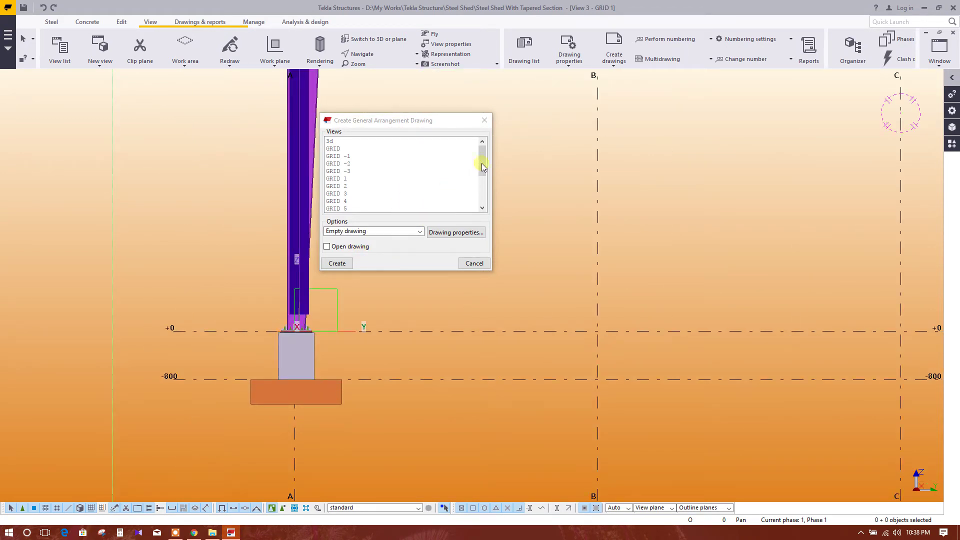
left_click(465, 263)
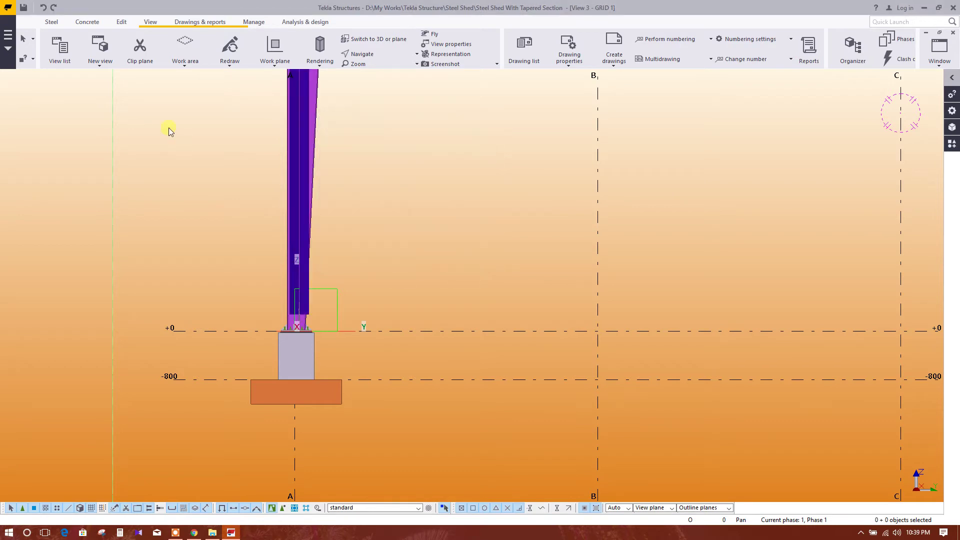
Start a new general arrangement drawing with the option set to One drawing per view.
left_click(202, 22)
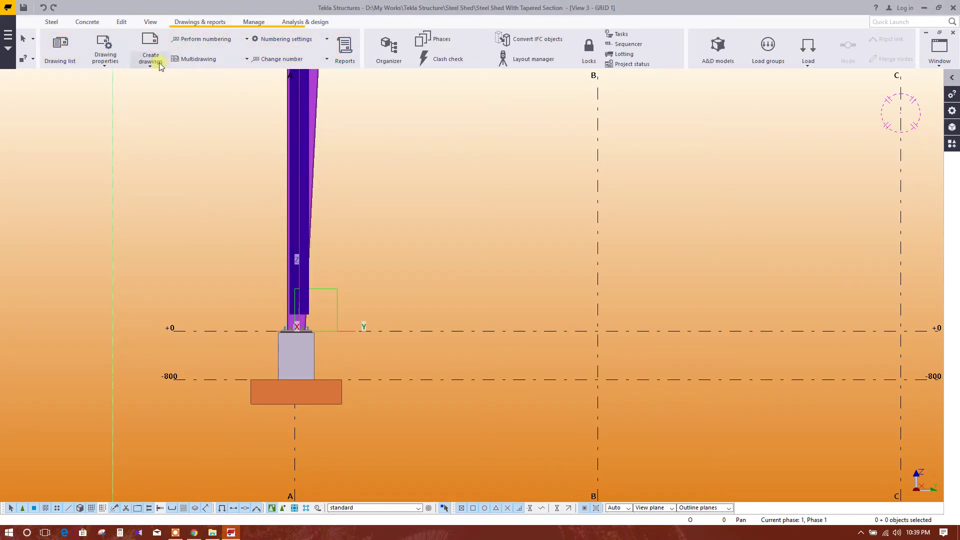
left_click(156, 61)
left_click(150, 63)
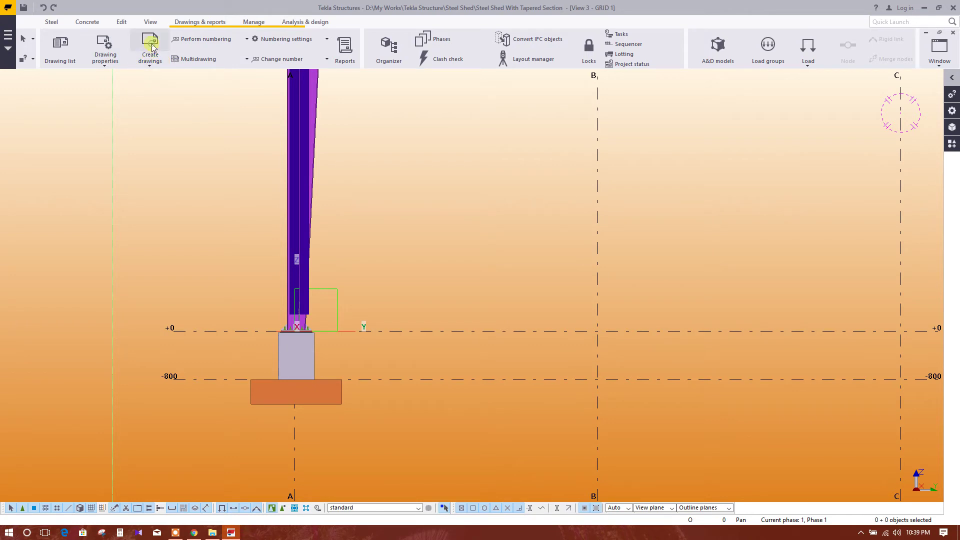
left_click(150, 68)
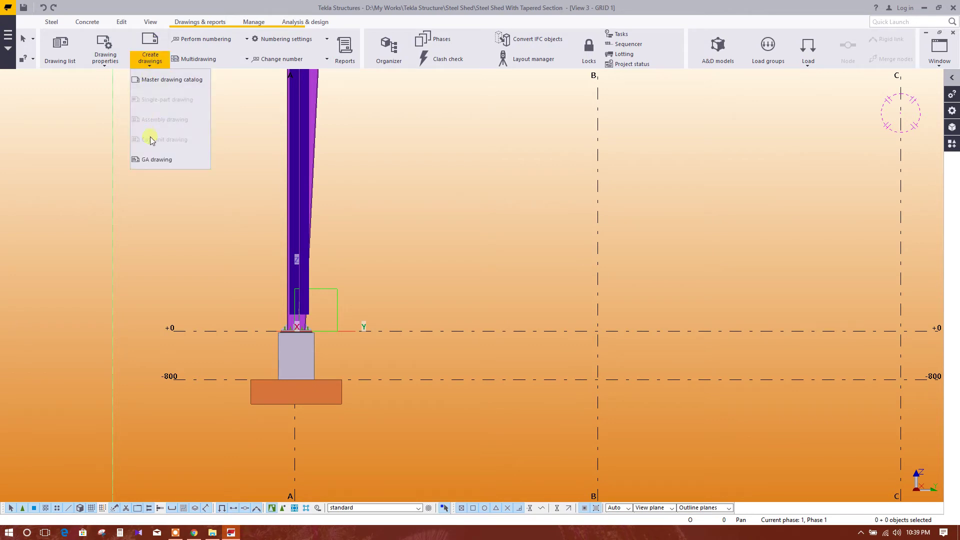
left_click(153, 158)
scroll(460, 205, "down", 3)
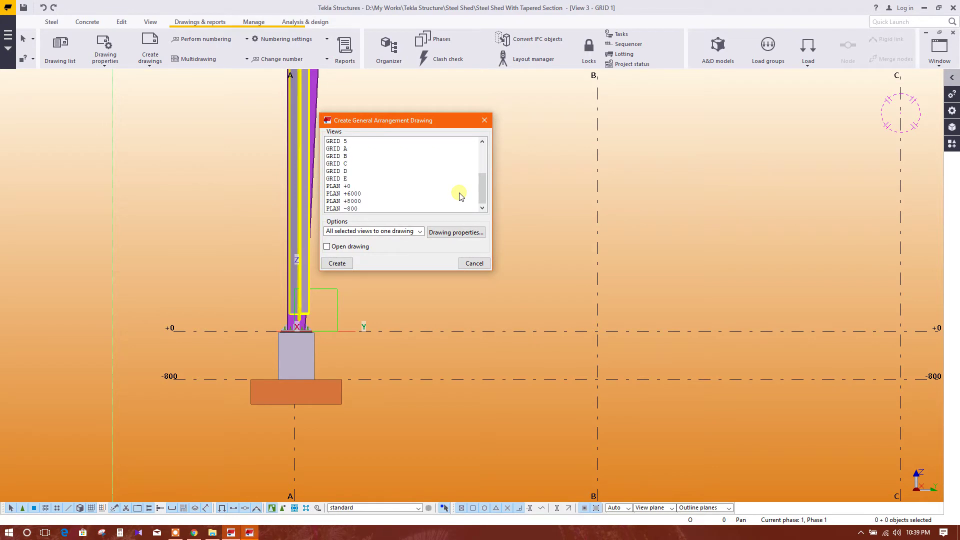
left_click(421, 232)
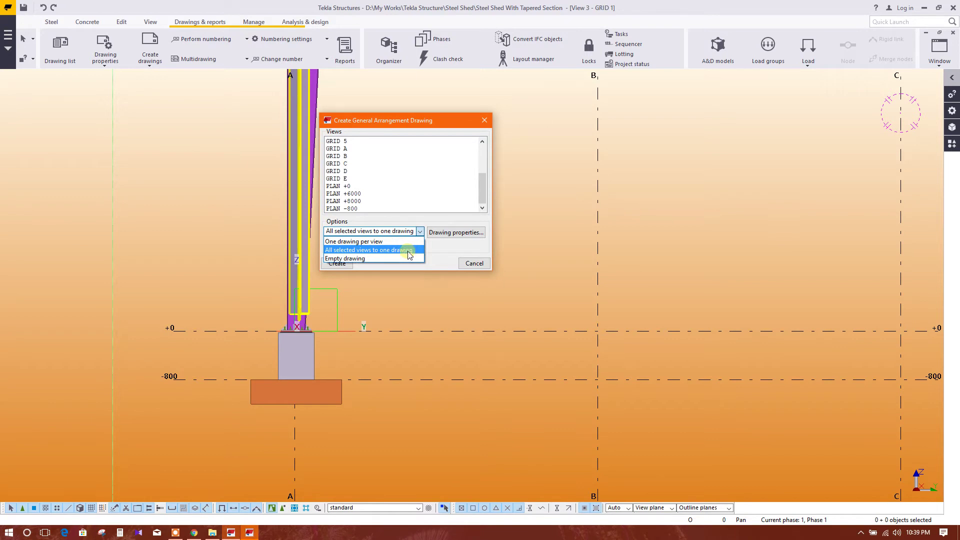
left_click(401, 243)
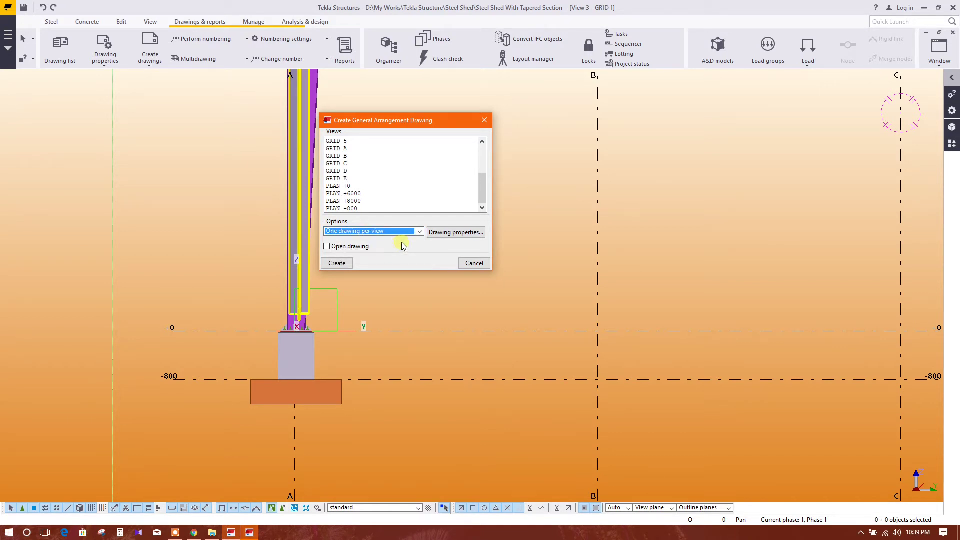
Review the general arrangement drawing properties and the angle dimension types, leaving both without changes.
left_click(450, 232)
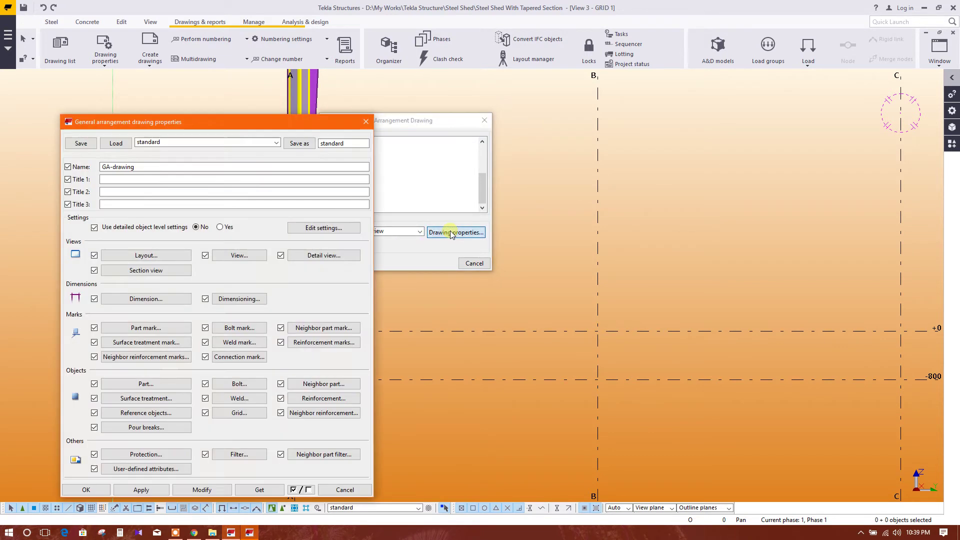
left_click_drag(235, 121, 339, 60)
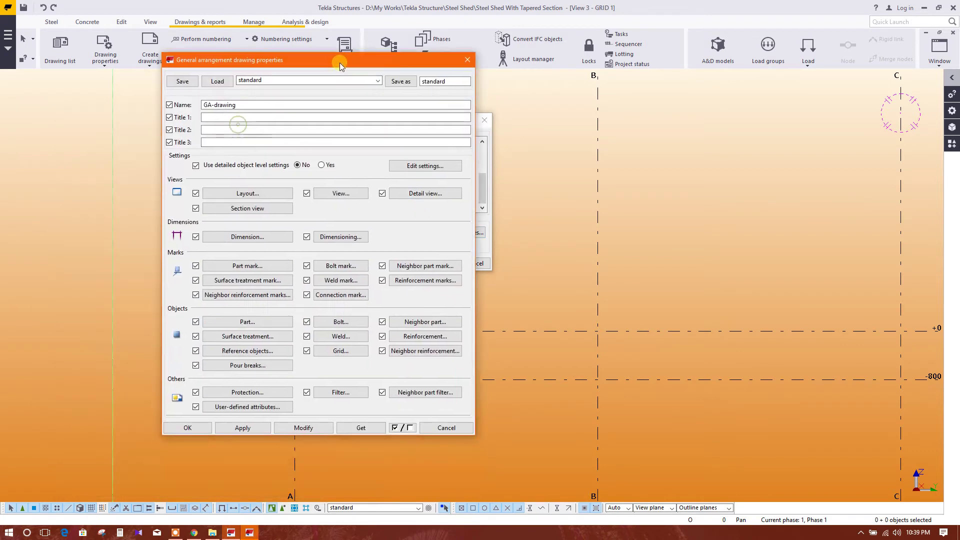
left_click(244, 237)
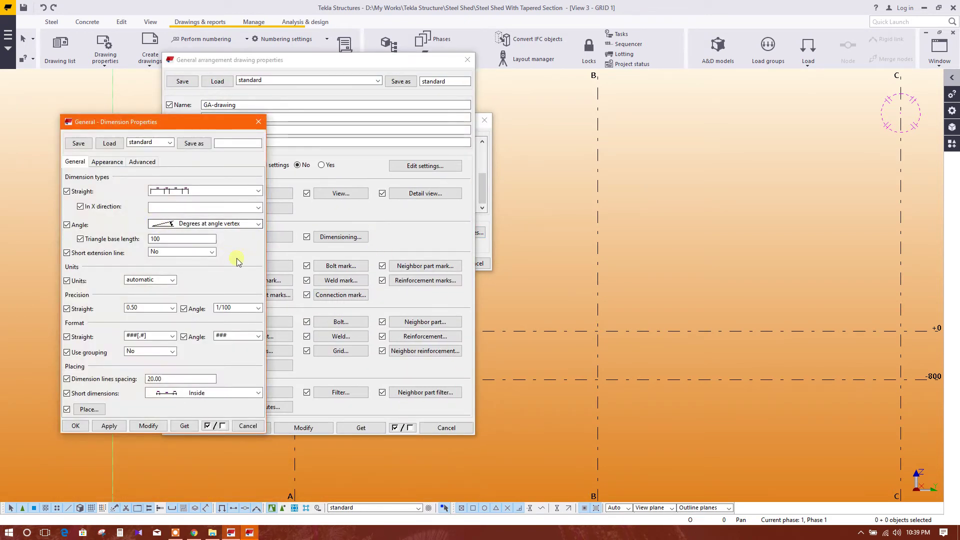
left_click(239, 224)
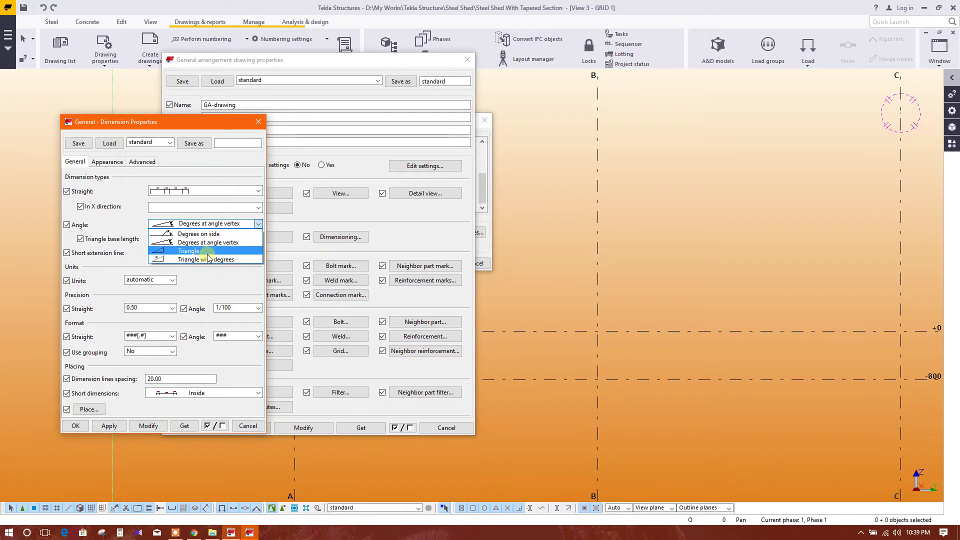
left_click(144, 224)
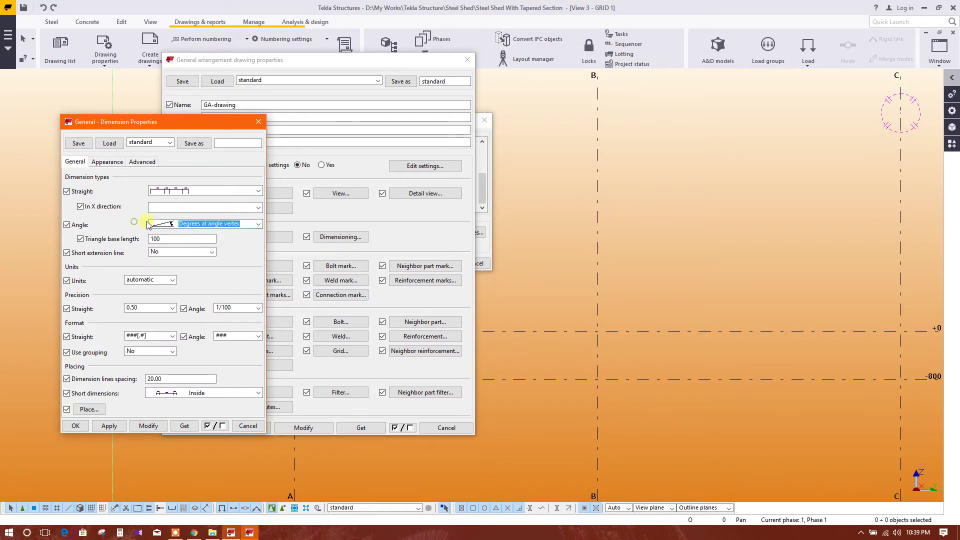
left_click(239, 425)
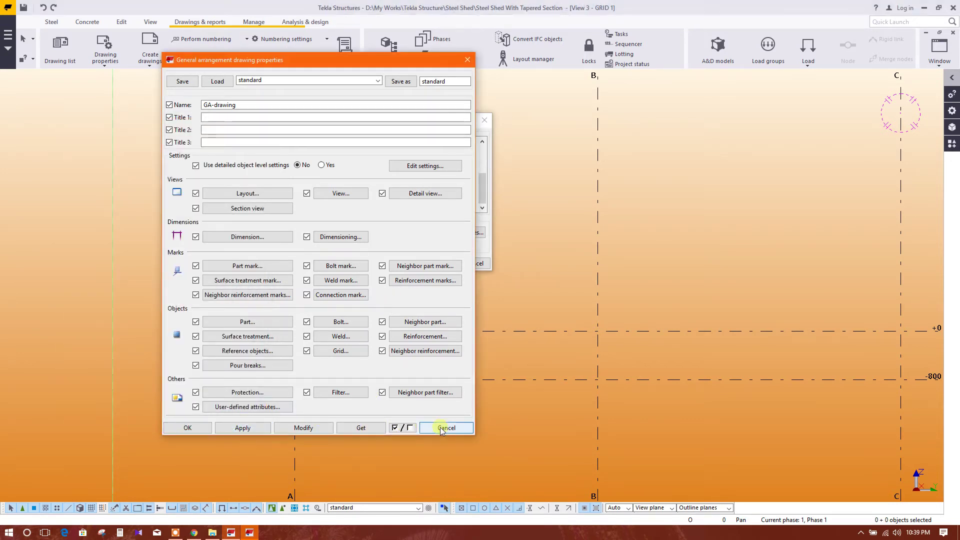
left_click(441, 427)
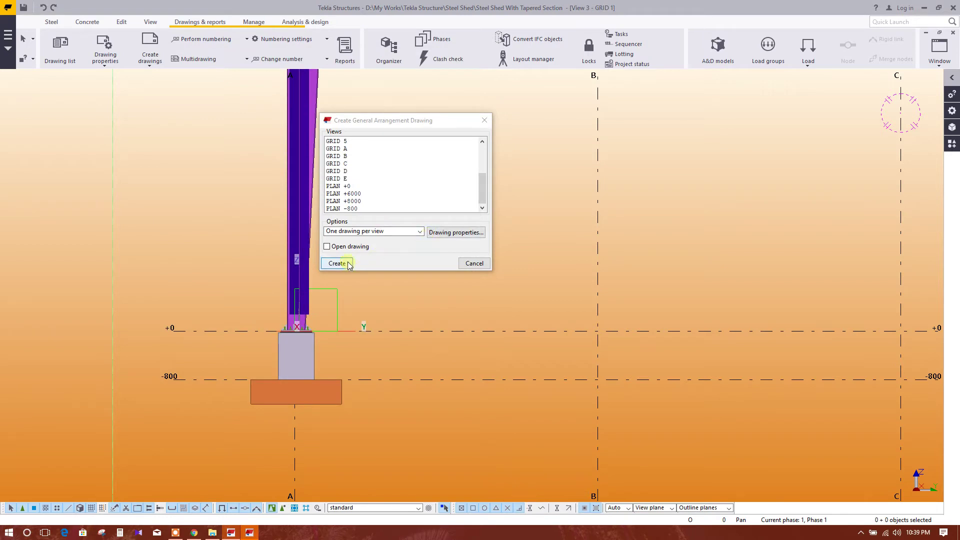
Create a general arrangement drawing from the PLAN +0 view and open it.
left_click(349, 187)
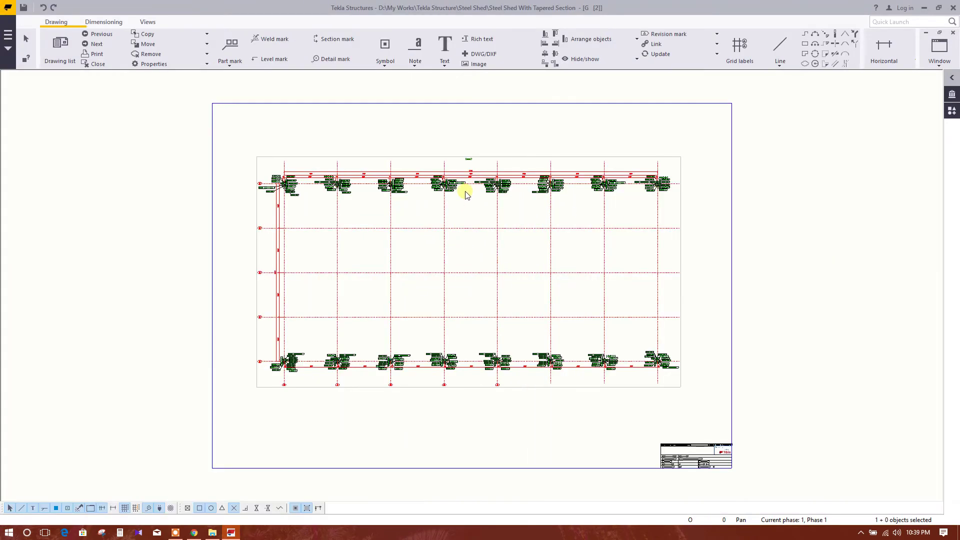
Examine the PLAN +0 drawing from the whole sheet down to the row of columns along grid E.
scroll(524, 322, "up", 3)
scroll(531, 395, "up", 3)
middle_click_drag(541, 296, 530, 364)
scroll(529, 365, "down", 1)
scroll(367, 177, "up", 4)
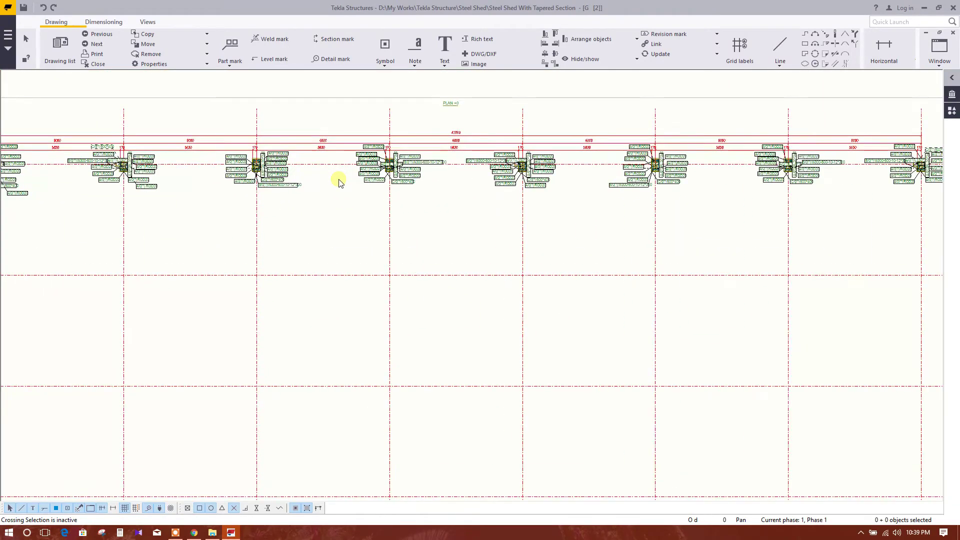
middle_click_drag(364, 180, 548, 209)
scroll(357, 285, "down", 1)
middle_click_drag(357, 285, 430, 240)
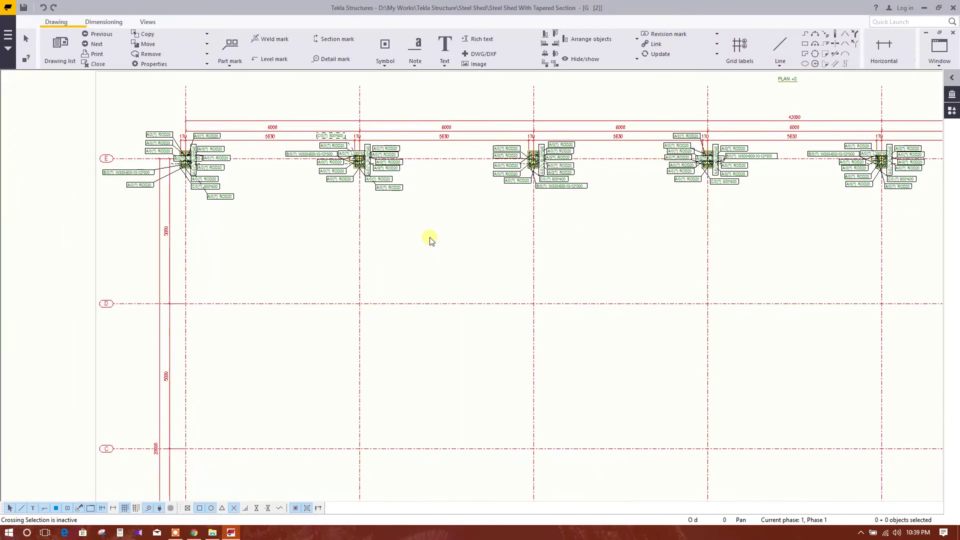
Inspect the part marks, leader lines and spacing dimensions at the grid E columns, from close up to the full row.
scroll(261, 165, "up", 2)
scroll(283, 166, "up", 2)
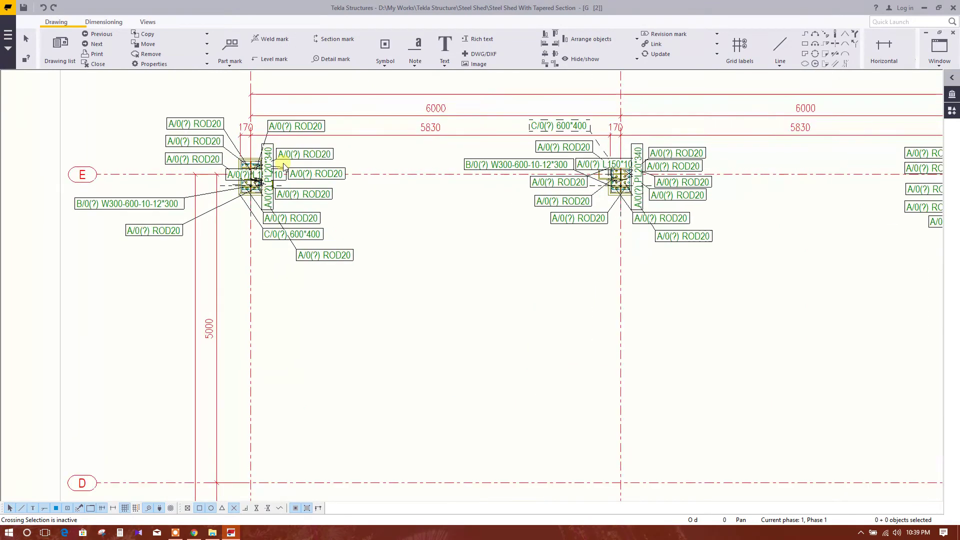
scroll(265, 200, "up", 4)
scroll(258, 173, "down", 3)
middle_click_drag(258, 173, 253, 195)
scroll(257, 239, "down", 2)
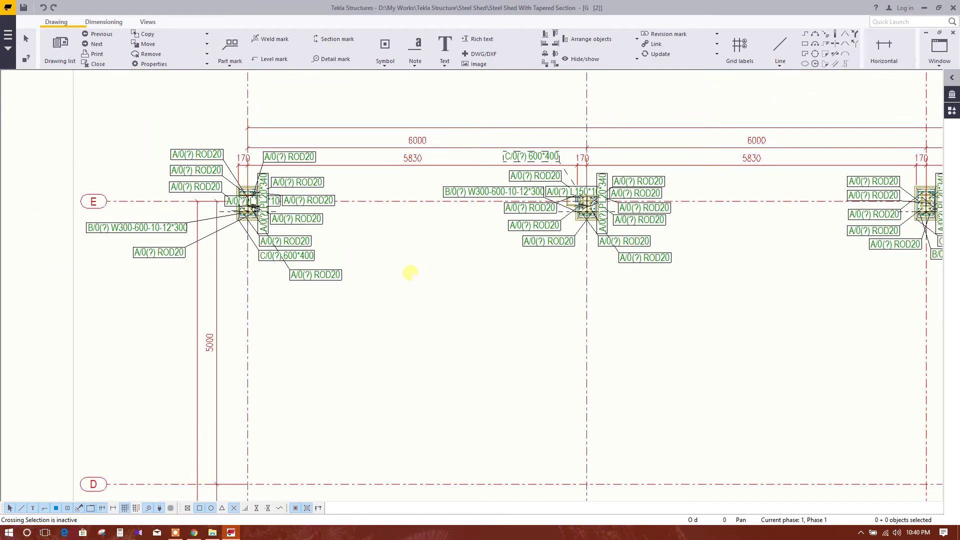
scroll(409, 273, "down", 5)
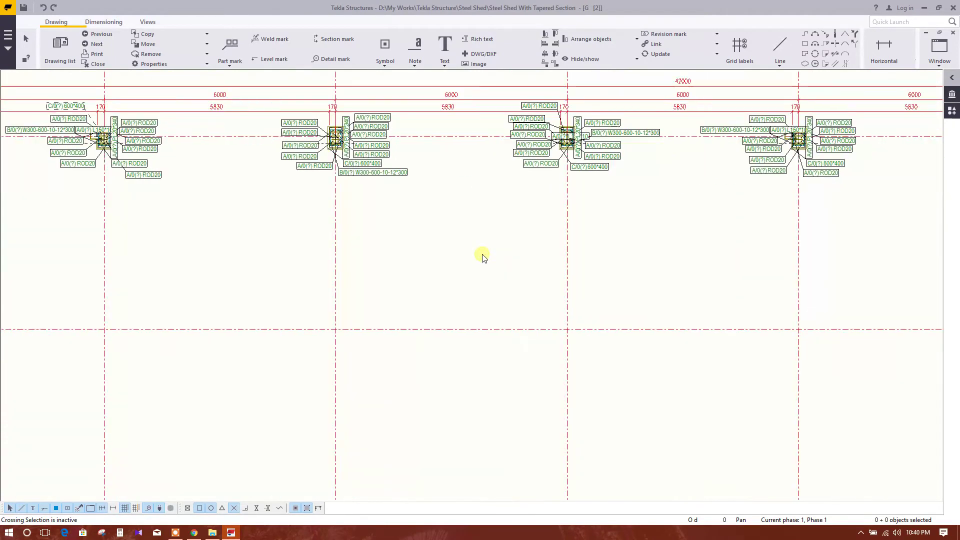
scroll(754, 307, "down", 5)
scroll(649, 312, "down", 2)
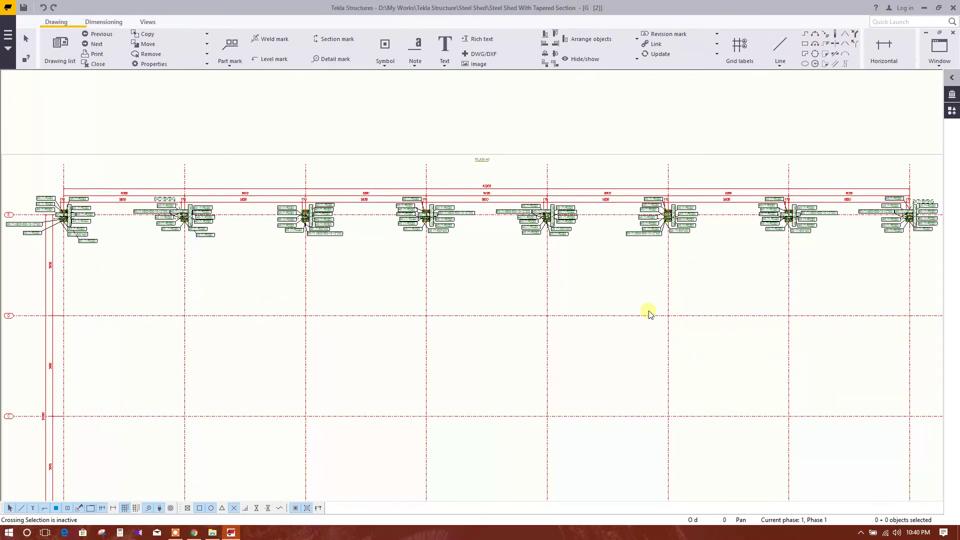
Open the view properties of the PLAN +0 drawing view.
left_click(834, 149)
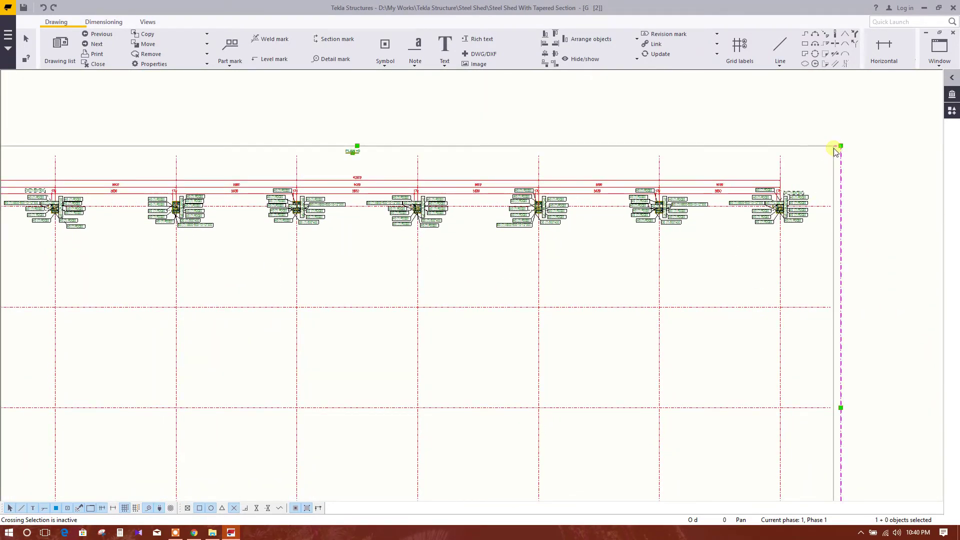
right_click(834, 150)
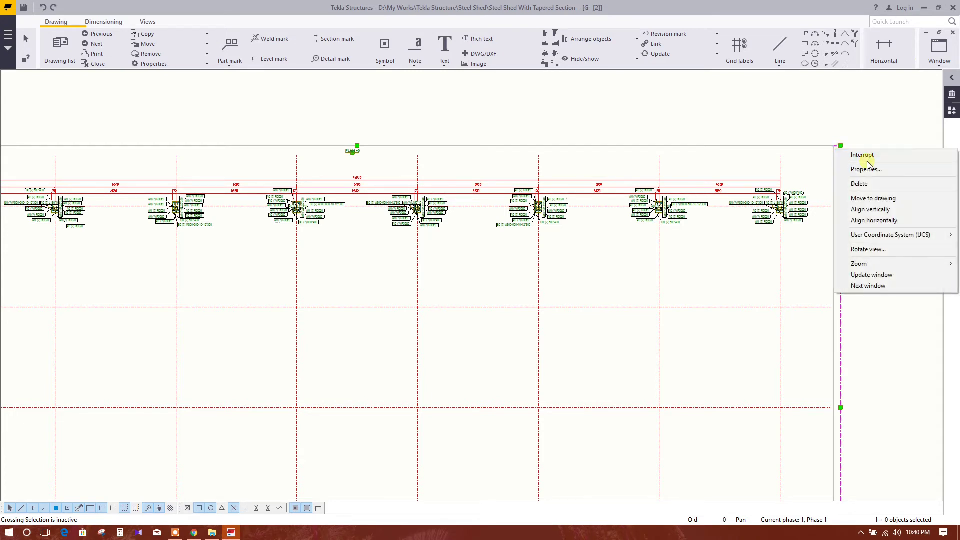
left_click(856, 155)
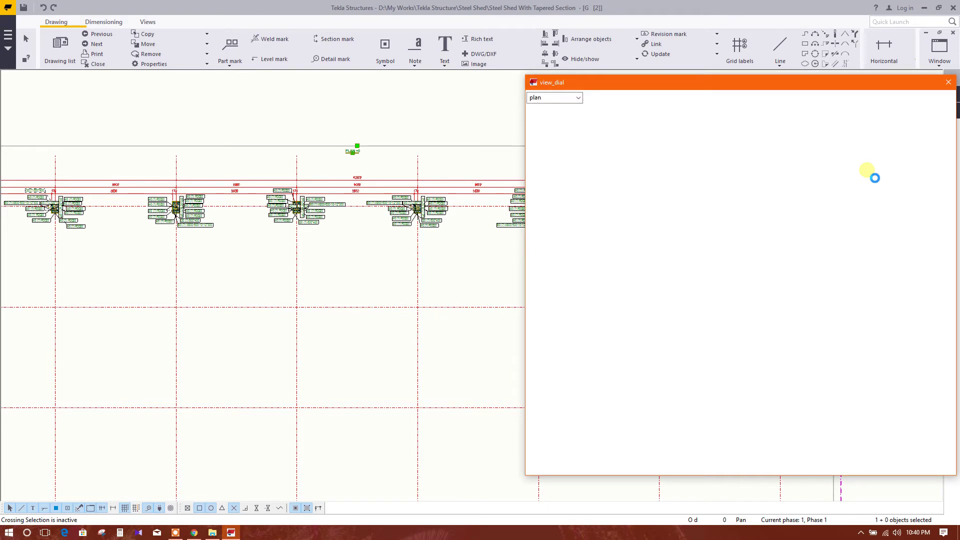
left_click_drag(725, 86, 689, 93)
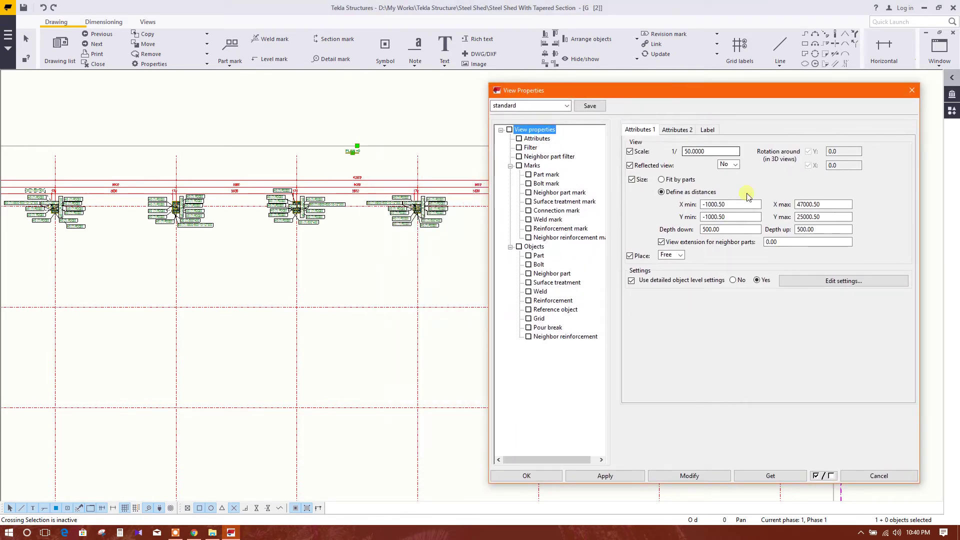
Set the plan view's depth down and depth up to 20, apply the change and check the marks at the grid E columns.
double_click(726, 229)
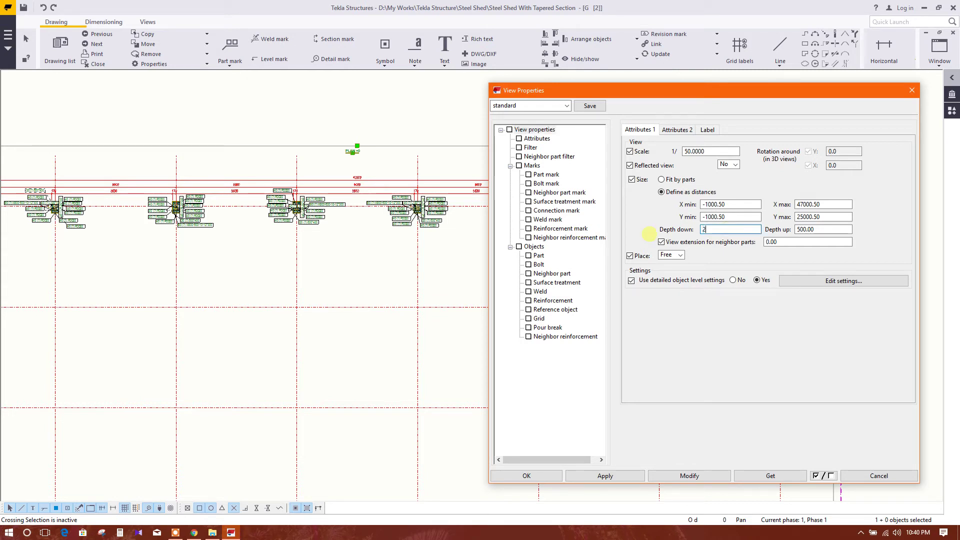
left_click(810, 229)
type("20")
left_click(689, 476)
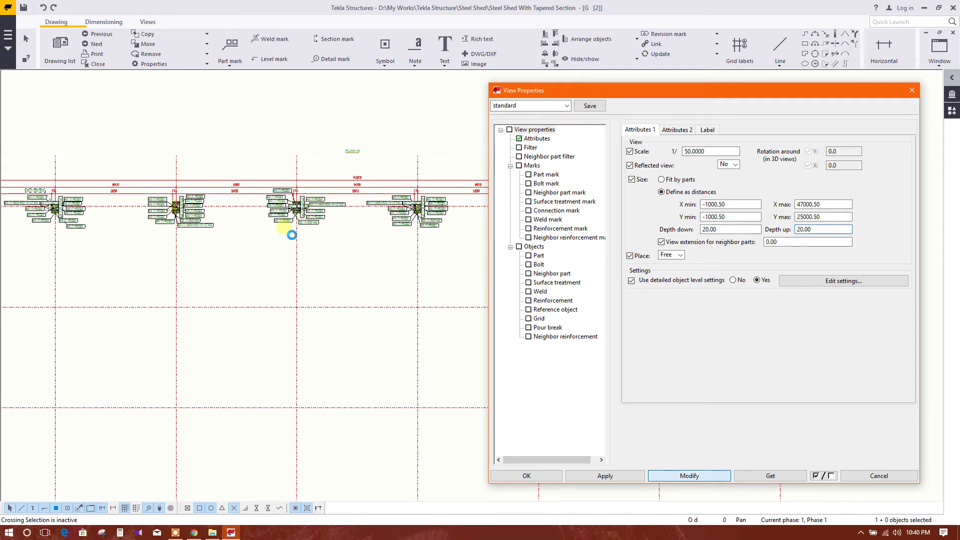
scroll(294, 209, "up", 8)
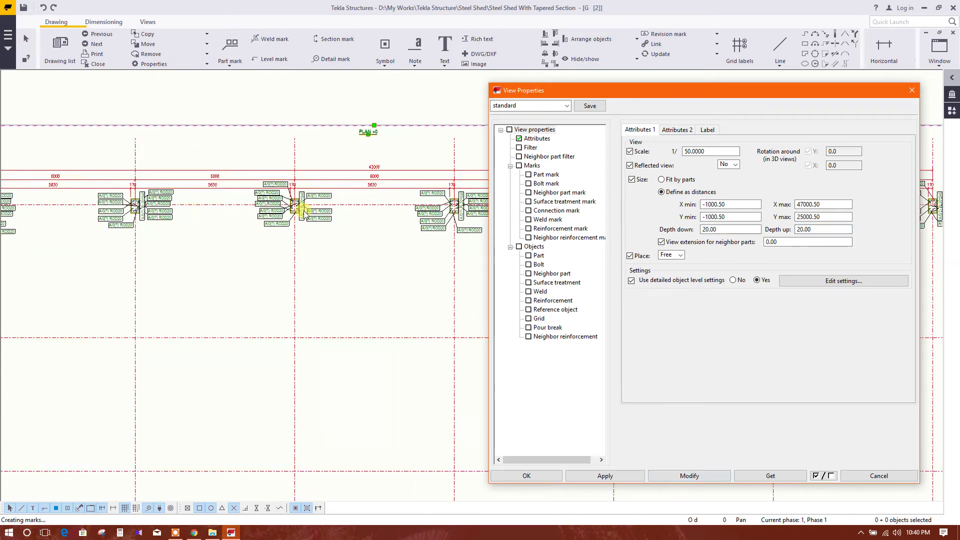
scroll(282, 205, "down", 3)
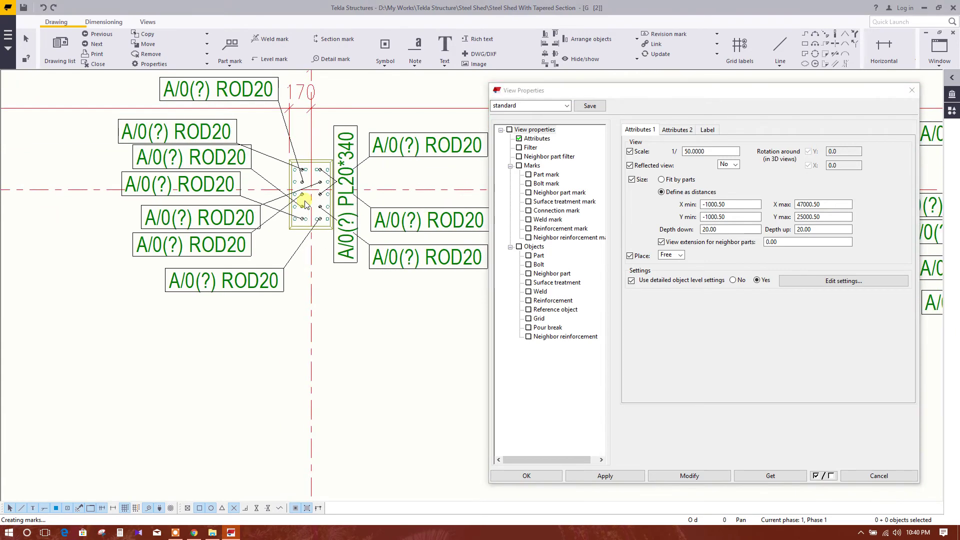
scroll(309, 295, "down", 6)
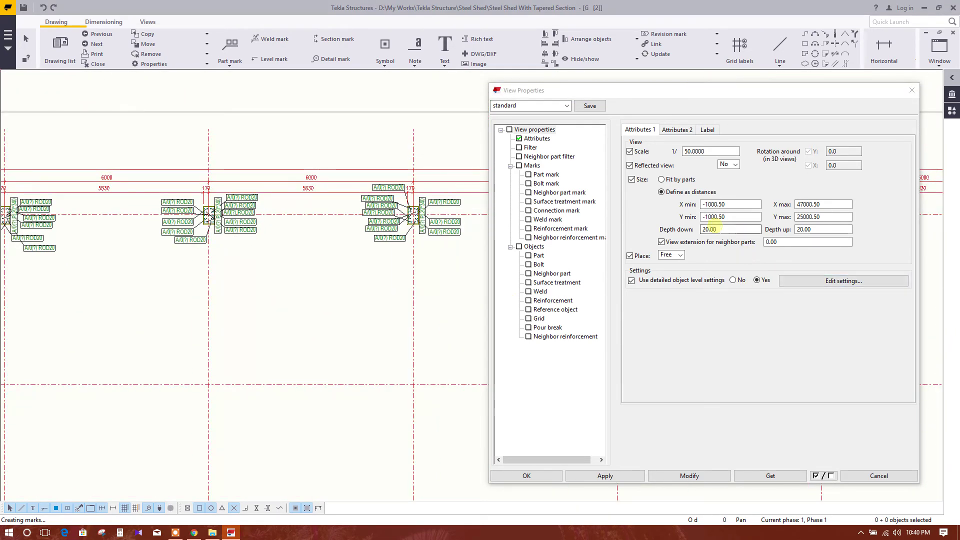
Set the plan view's depth down and depth up to 500 and apply the change.
double_click(710, 229)
type("50")
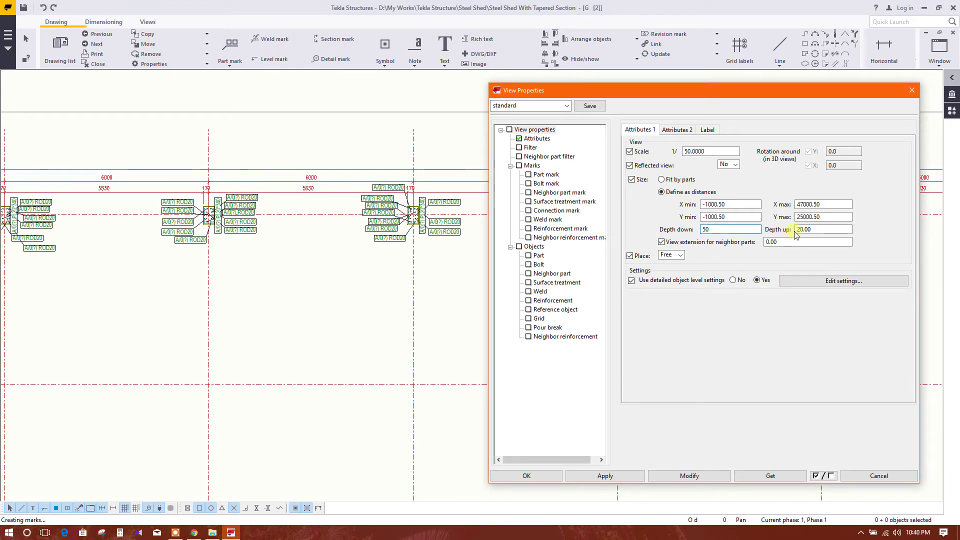
type("0")
double_click(813, 229)
type("500")
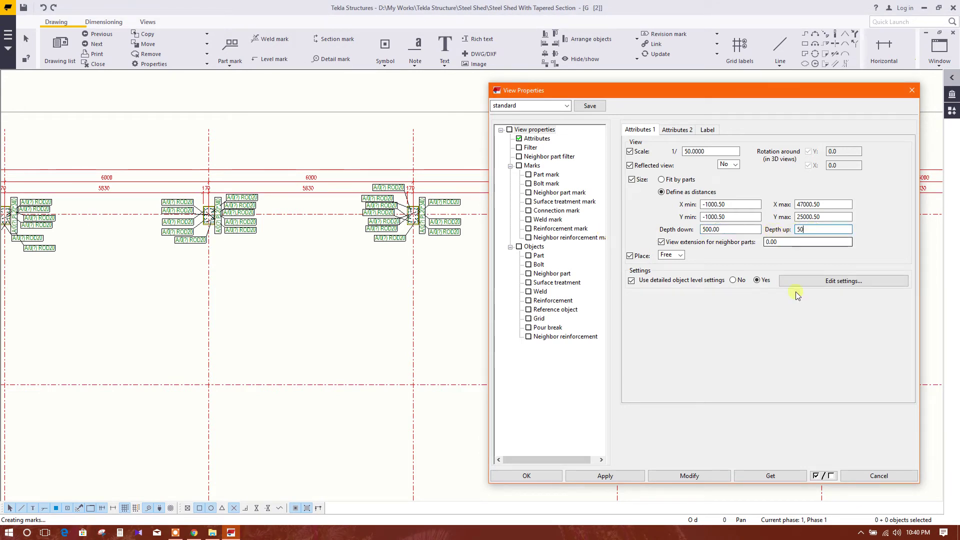
left_click(712, 477)
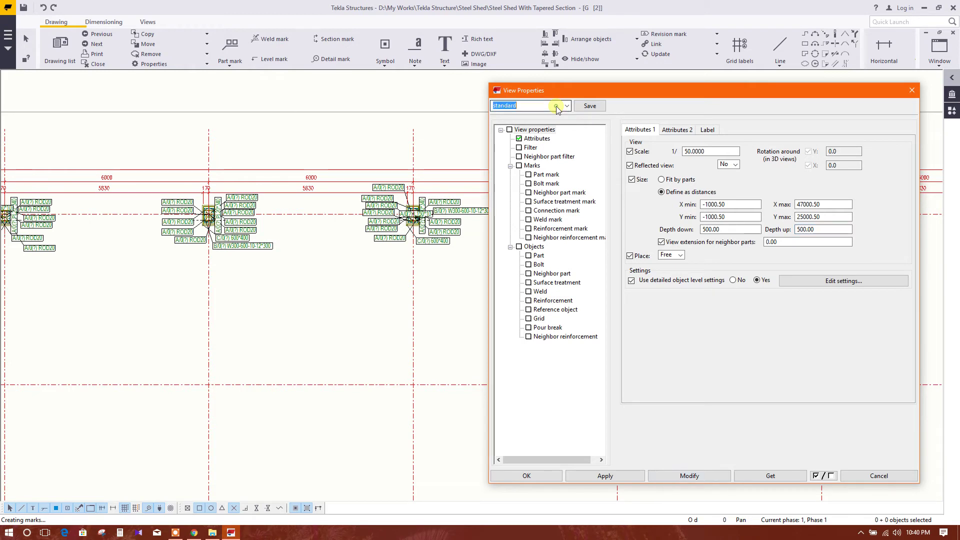
Load the saved "plan" view settings and apply them to the PLAN +0 view.
left_click(560, 106)
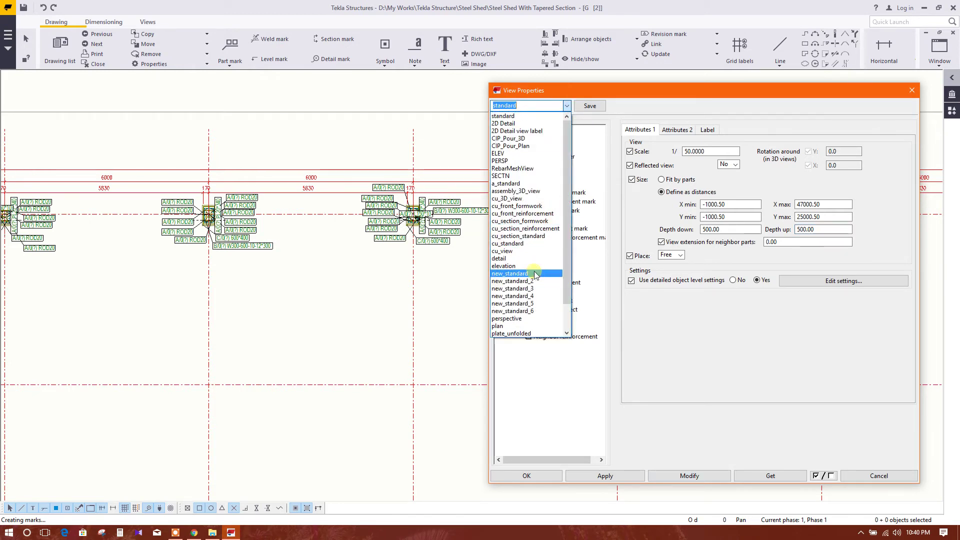
left_click(510, 325)
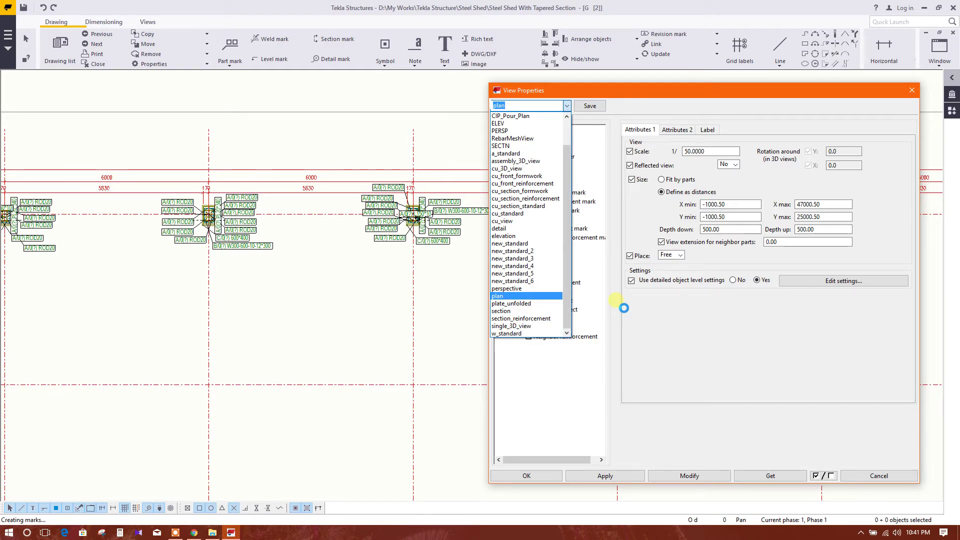
left_click(688, 474)
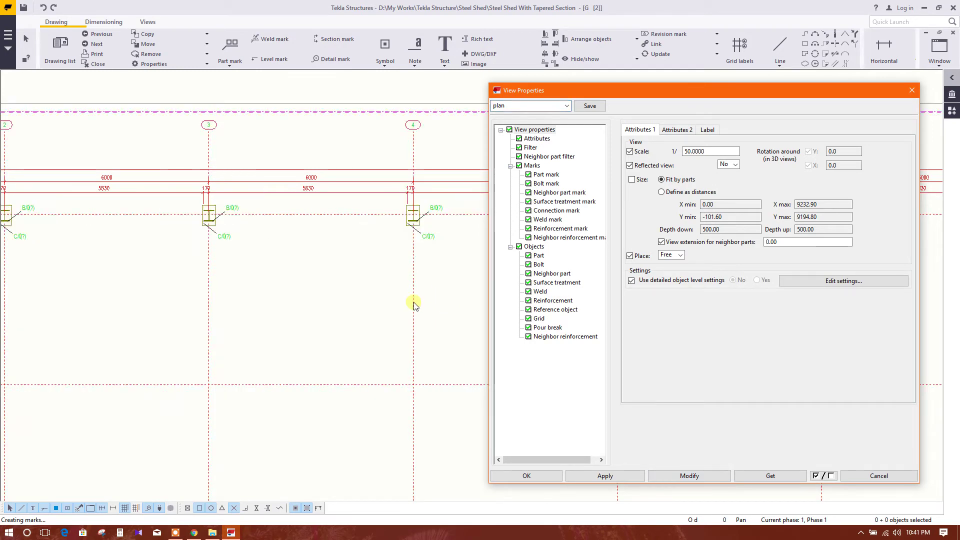
Examine the column marks and dimensions across the whole plan, and close the view properties.
scroll(215, 220, "up", 5)
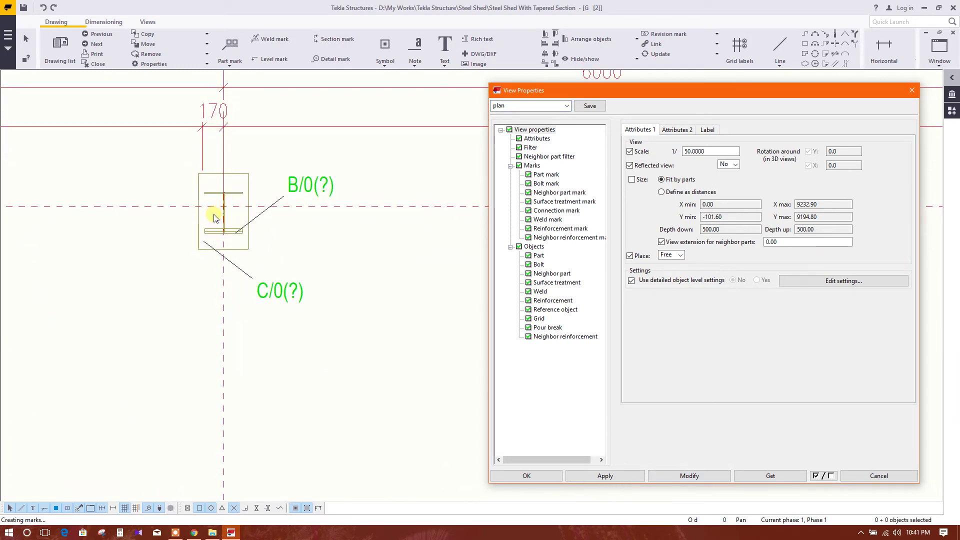
scroll(266, 232, "down", 3)
scroll(246, 332, "down", 6)
scroll(198, 289, "up", 3)
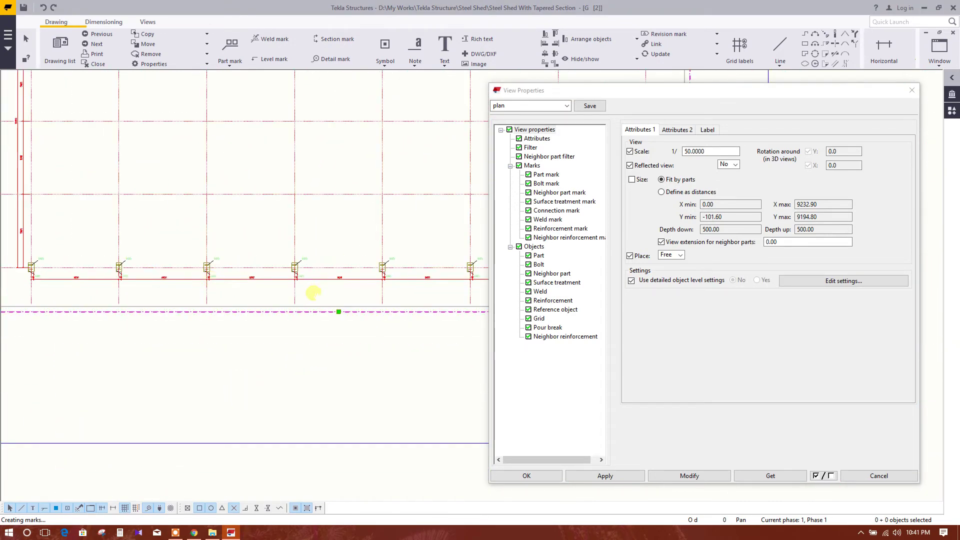
scroll(253, 343, "down", 3)
scroll(382, 246, "up", 2)
scroll(395, 225, "up", 2)
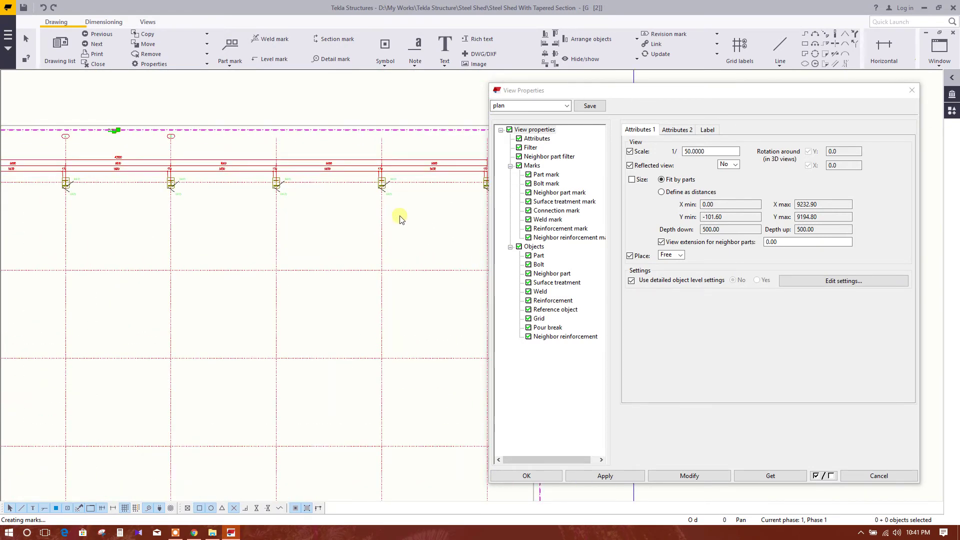
scroll(400, 219, "down", 1)
left_click(549, 476)
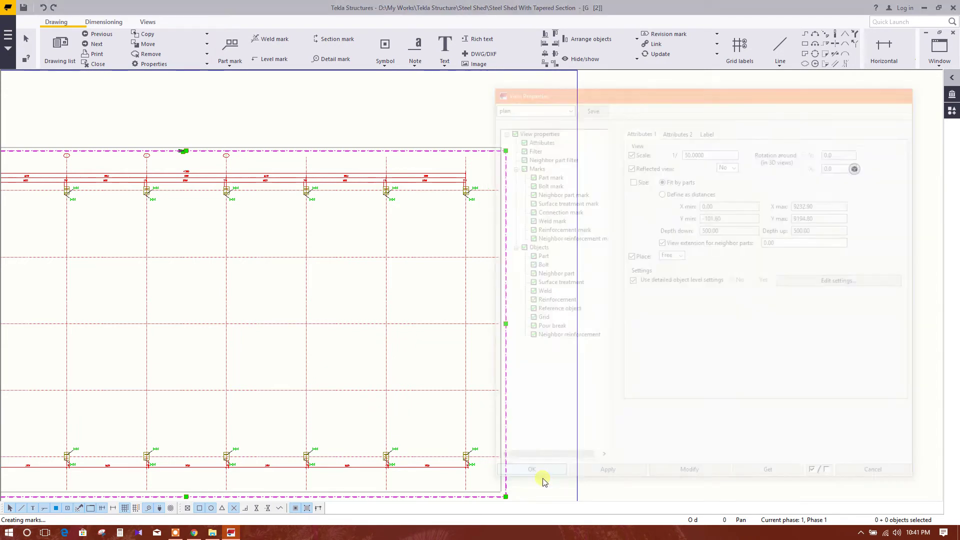
Close the PLAN +0 drawing and keep its changes.
left_click(952, 33)
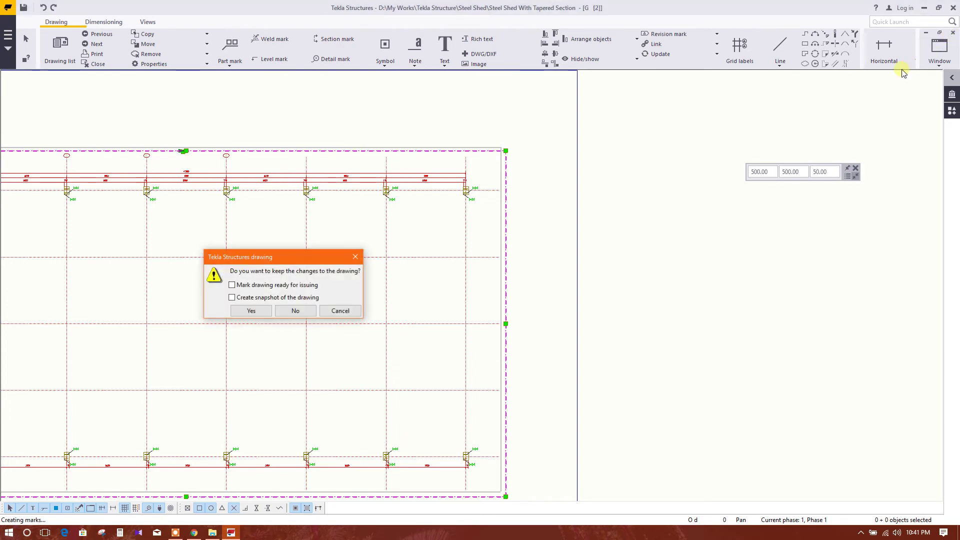
left_click(344, 311)
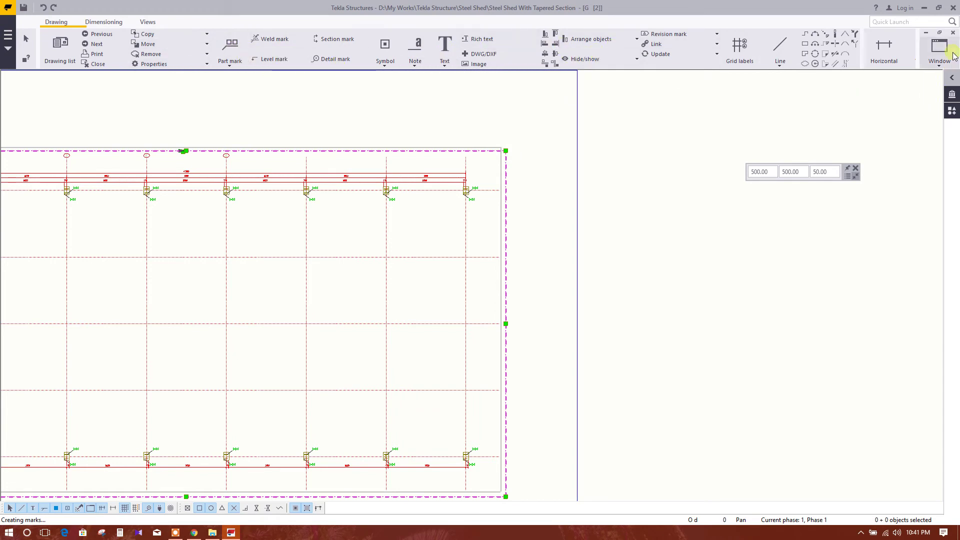
left_click(952, 32)
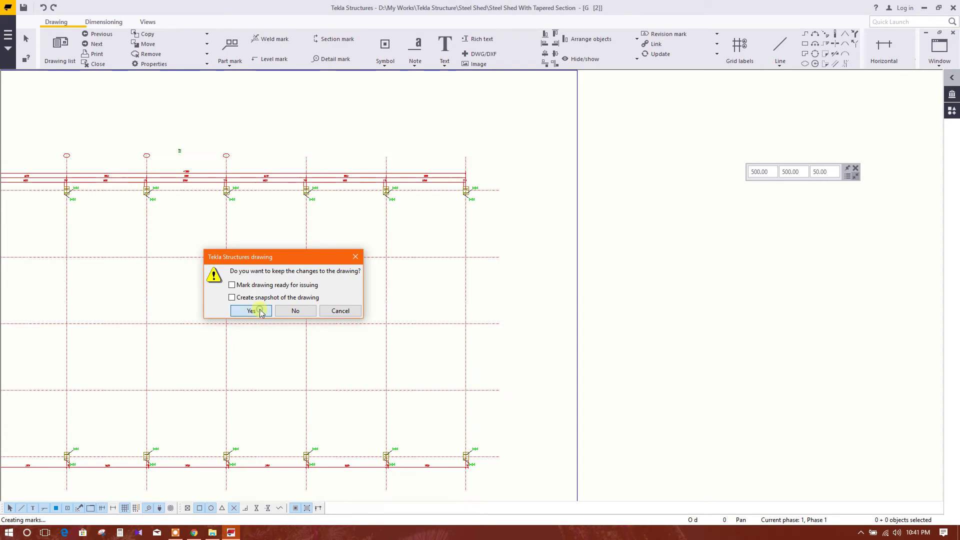
left_click(251, 311)
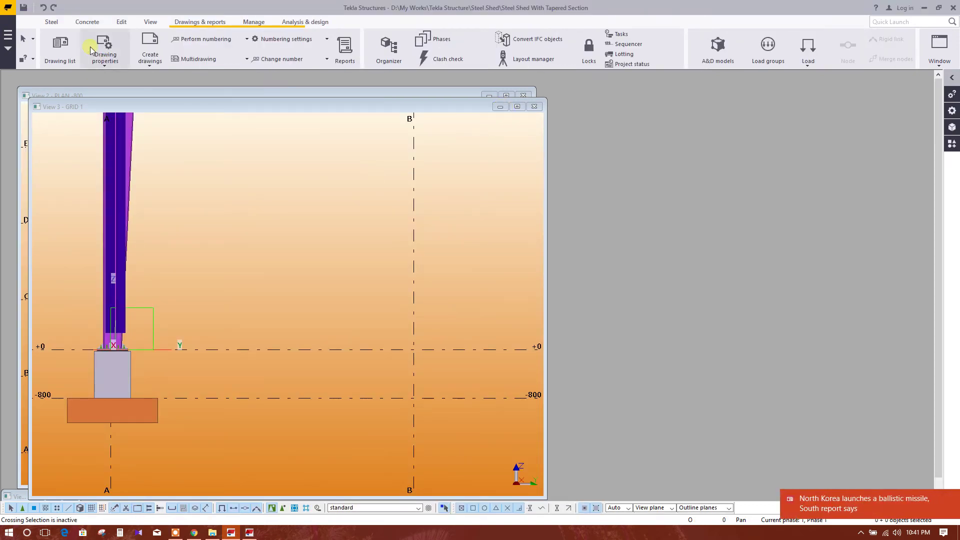
Create a general arrangement drawing from the GRID 1 view, one drawing per view, and open it.
left_click(150, 59)
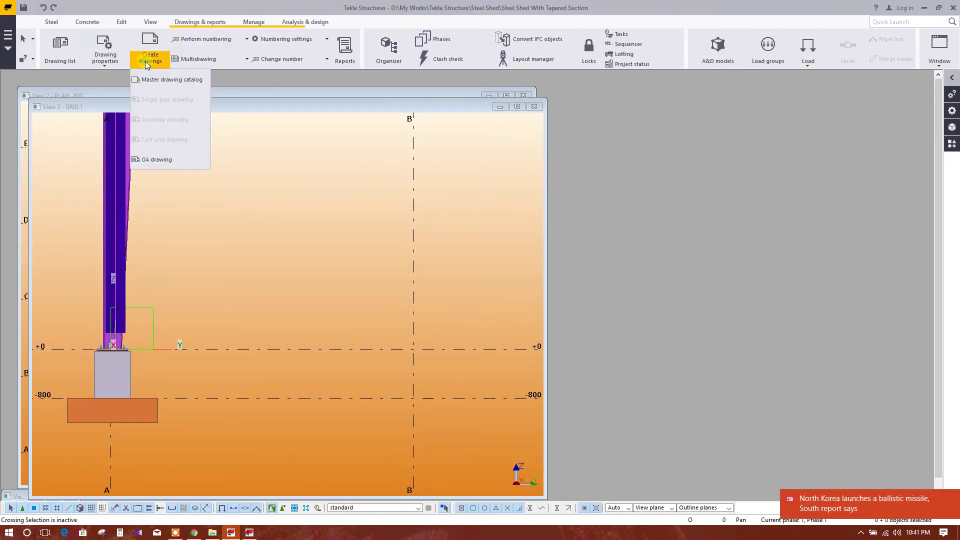
left_click(159, 157)
left_click(340, 149)
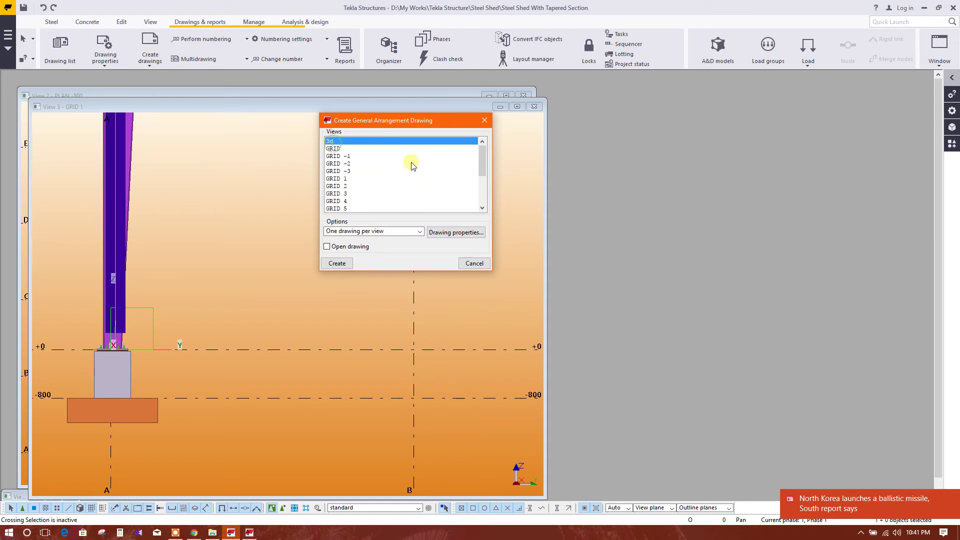
scroll(407, 189, "down", 1)
left_click(351, 164)
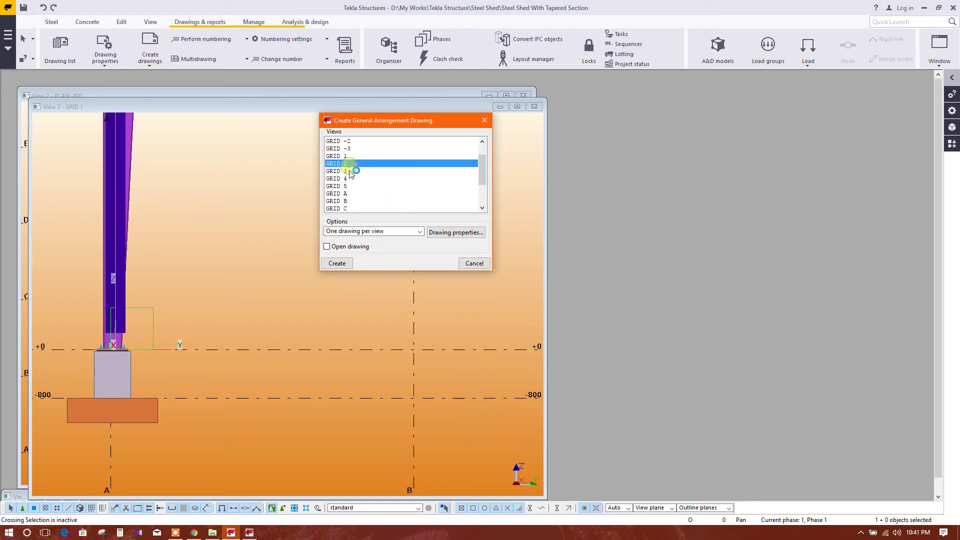
left_click(369, 156)
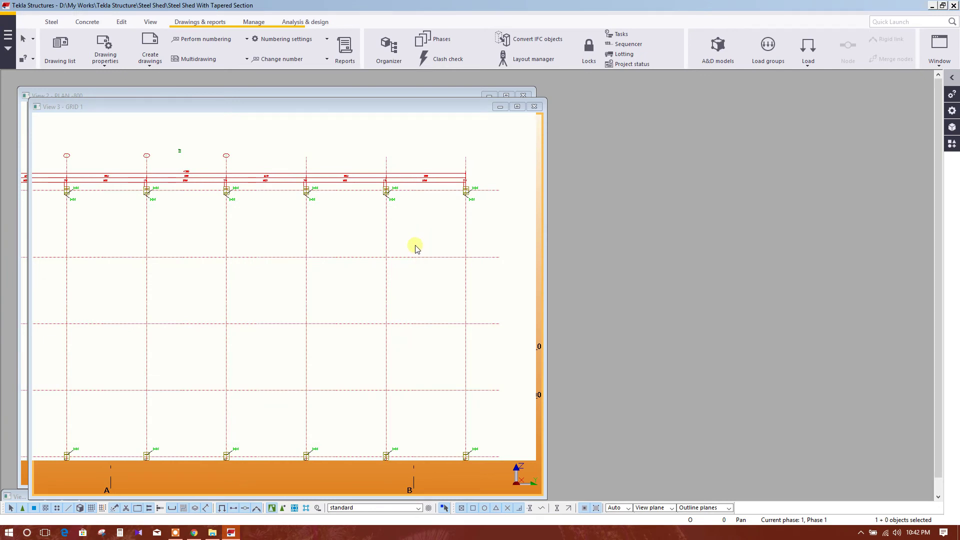
left_click(505, 80)
Examine the GRID 1 frame drawing, including the rafter and column marks, base details and overall dimensions.
scroll(557, 235, "up", 5)
scroll(379, 240, "up", 4)
scroll(170, 399, "up", 2)
scroll(156, 424, "down", 8)
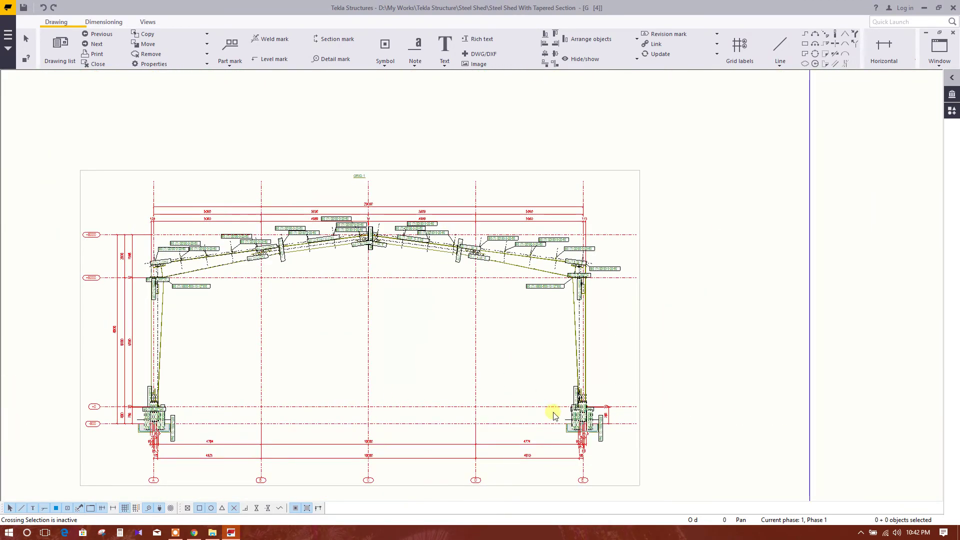
scroll(553, 416, "up", 4)
scroll(531, 366, "down", 2)
scroll(554, 304, "up", 1)
scroll(574, 178, "up", 3)
scroll(525, 259, "down", 2)
scroll(237, 299, "down", 3)
middle_click_drag(370, 306, 373, 257)
scroll(518, 310, "down", 1)
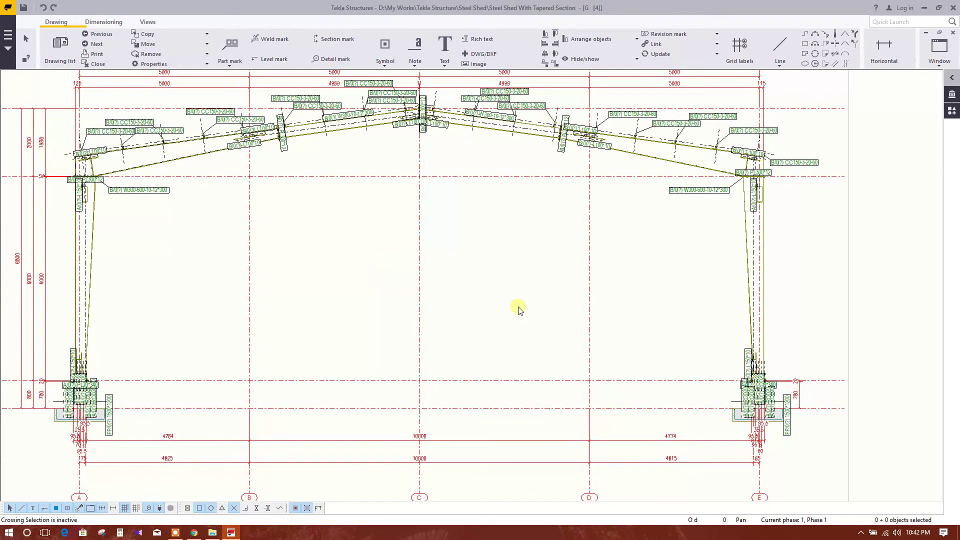
scroll(518, 309, "down", 2)
scroll(533, 302, "down", 1)
Apply the saved "section" view settings to the GRID 1 view and check the marks along the frame.
left_click(704, 117)
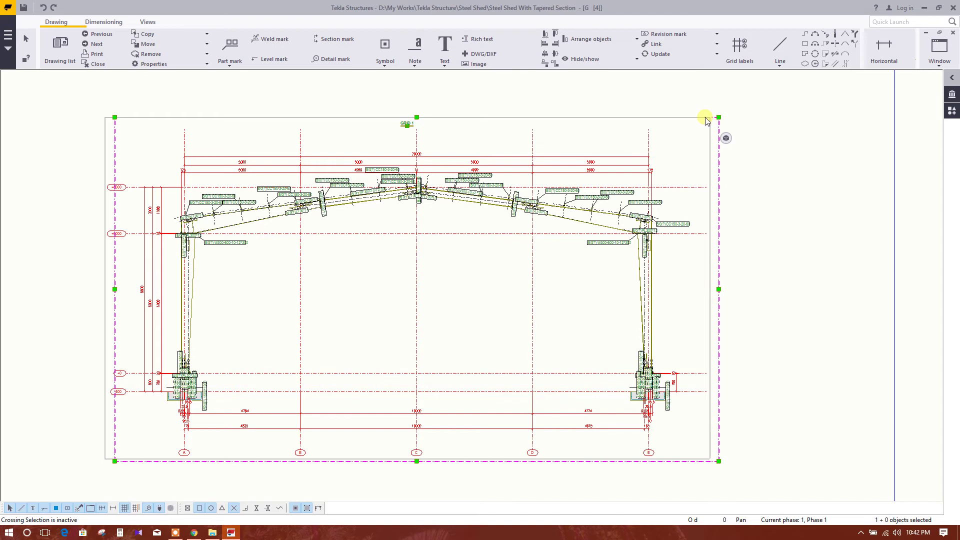
double_click(705, 116)
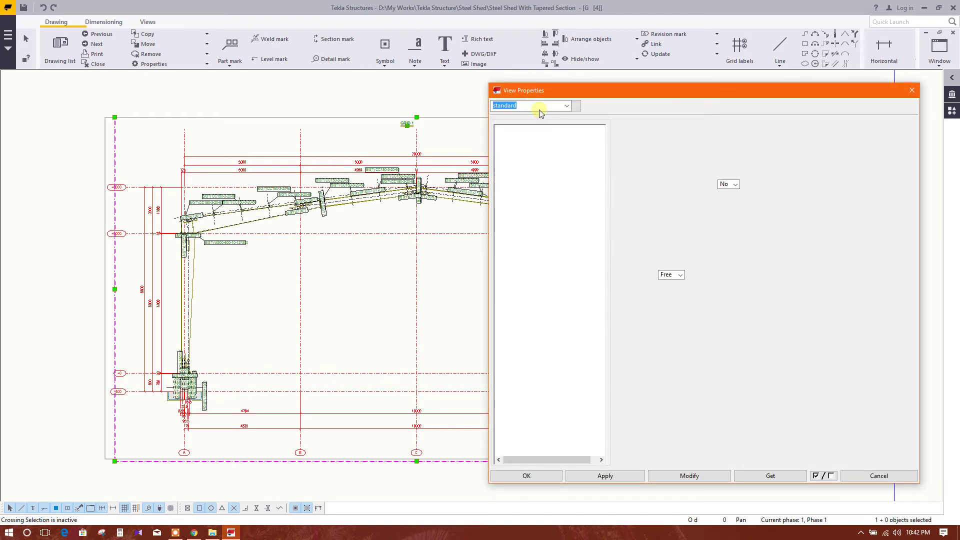
left_click(565, 106)
scroll(525, 225, "up", 3)
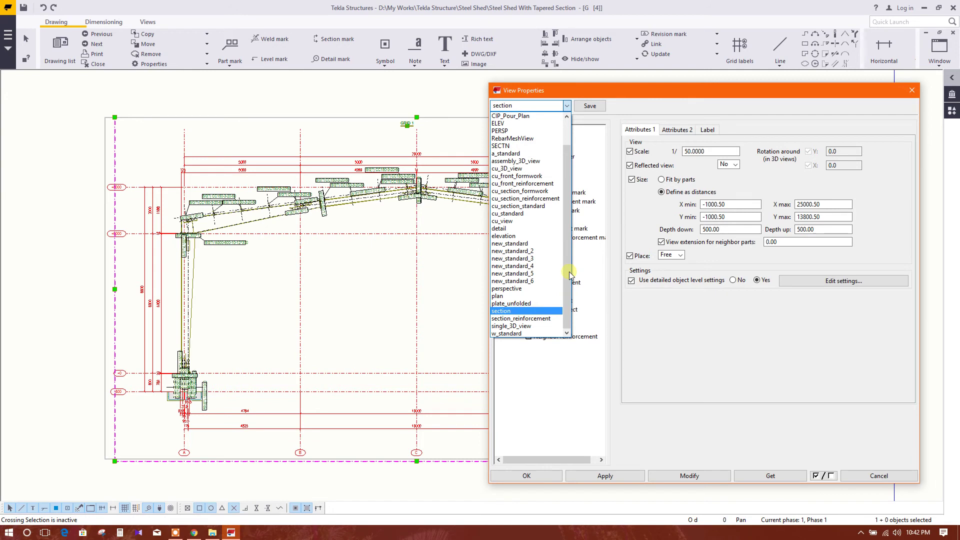
left_click(518, 312)
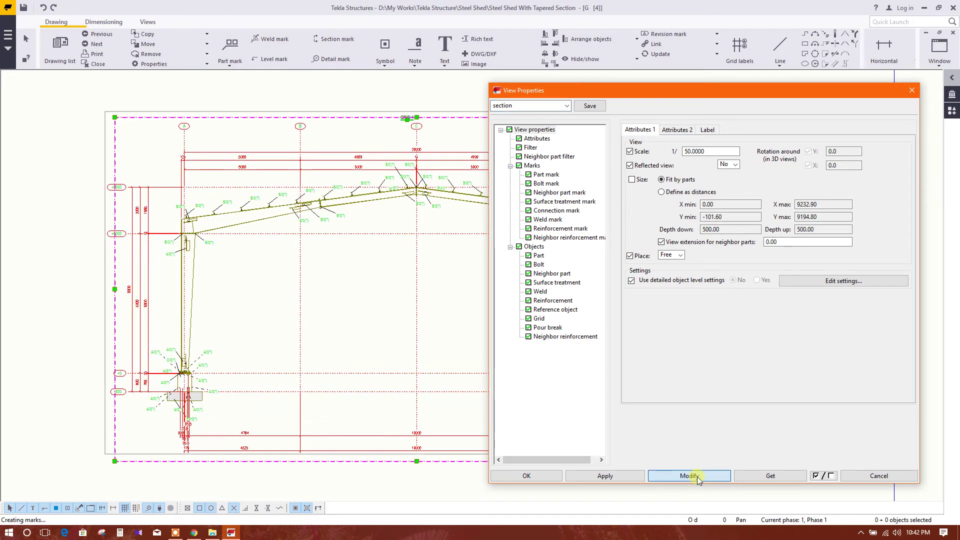
scroll(297, 276, "up", 2)
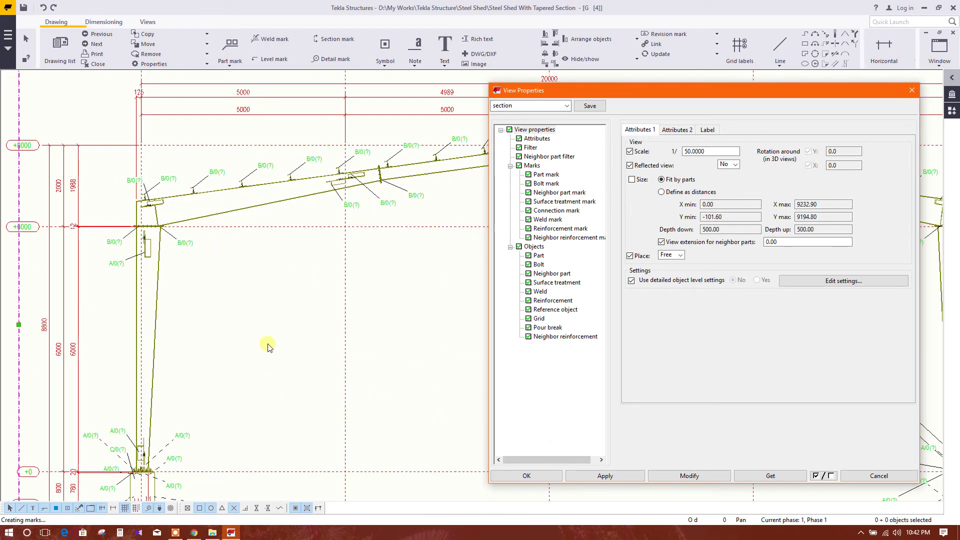
scroll(267, 343, "up", 2)
scroll(132, 292, "down", 4)
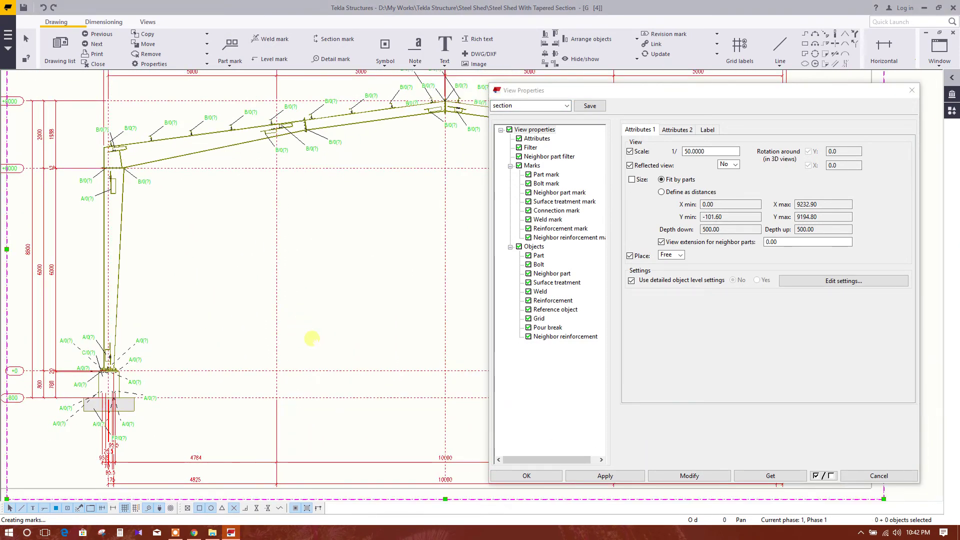
Examine the part marks and dimensions on the GRID 1 frame along the rafter, the columns, the base plates and the footings.
scroll(172, 340, "up", 3)
scroll(148, 336, "down", 2)
scroll(214, 150, "up", 4)
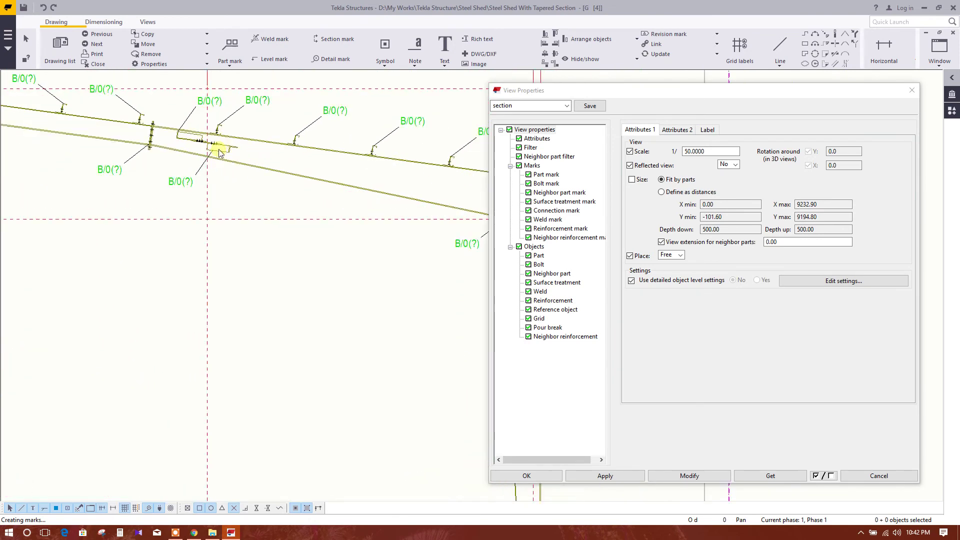
scroll(338, 345, "down", 2)
scroll(339, 337, "up", 3)
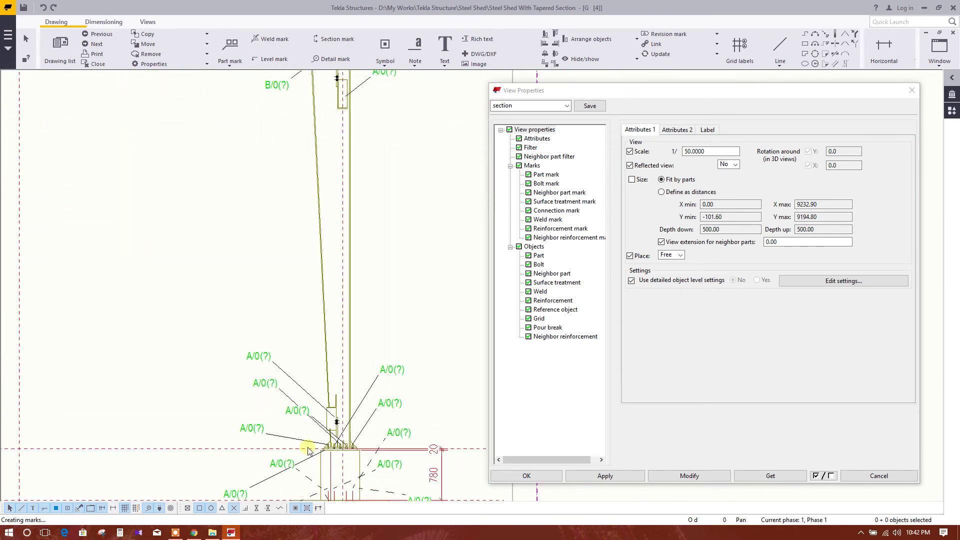
scroll(350, 350, "down", 3)
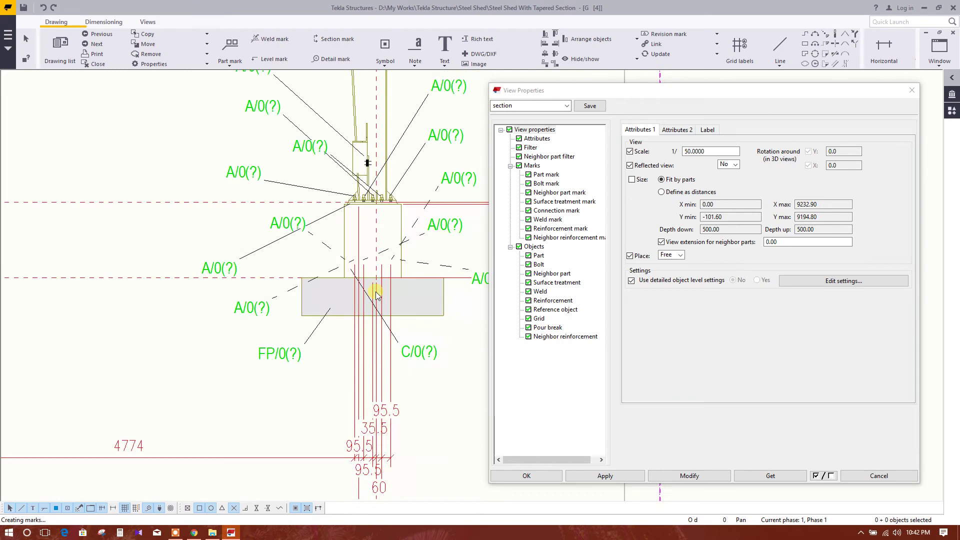
scroll(361, 349, "down", 2)
scroll(396, 253, "up", 4)
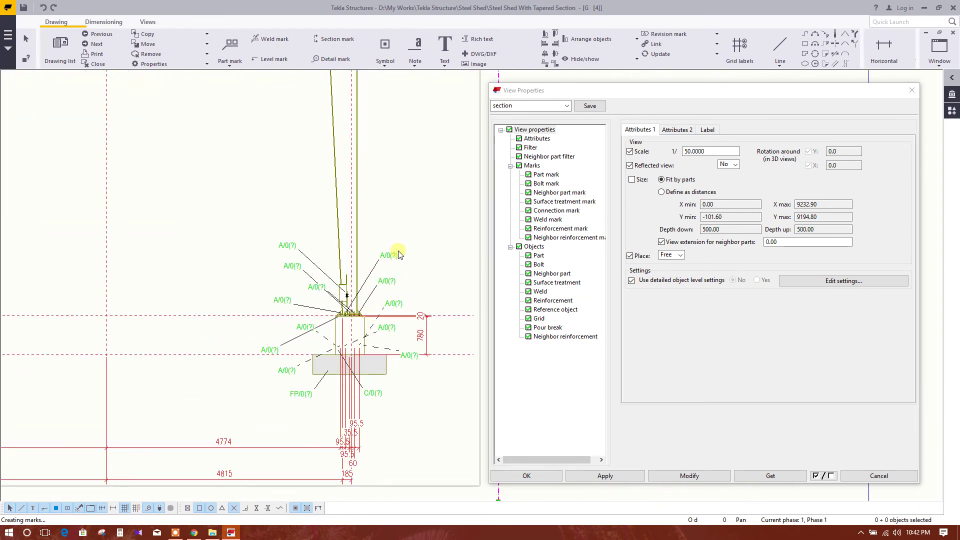
scroll(274, 235, "down", 4)
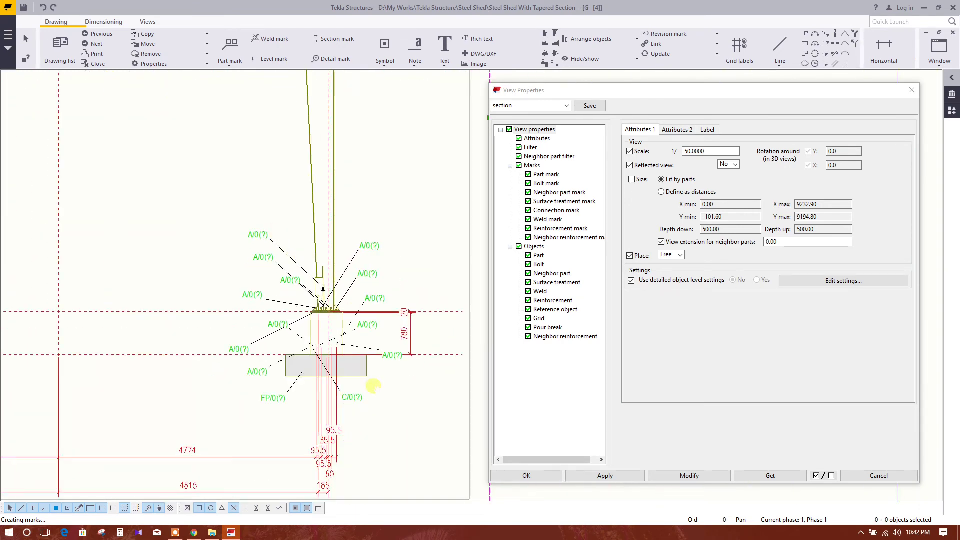
scroll(321, 391, "down", 2)
scroll(218, 271, "up", 1)
scroll(218, 271, "down", 2)
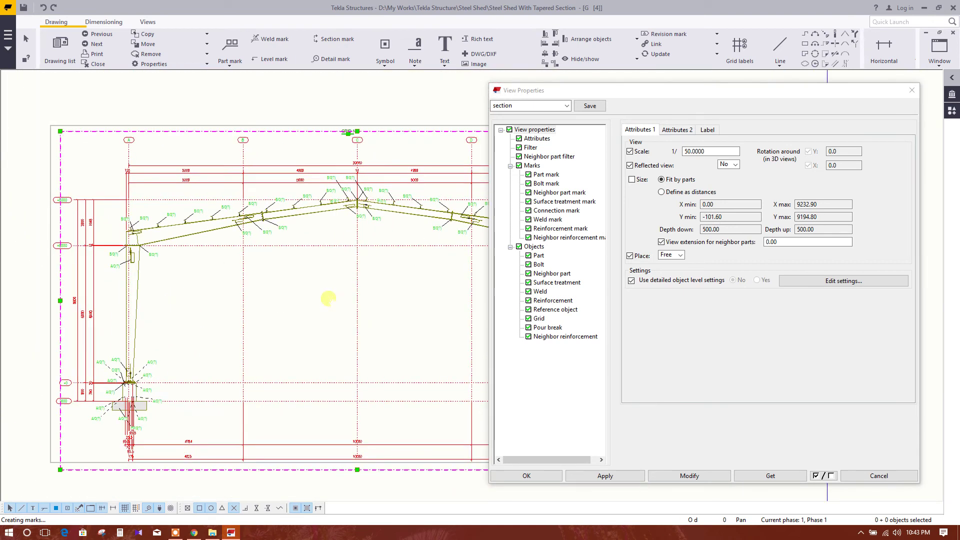
scroll(342, 300, "down", 1)
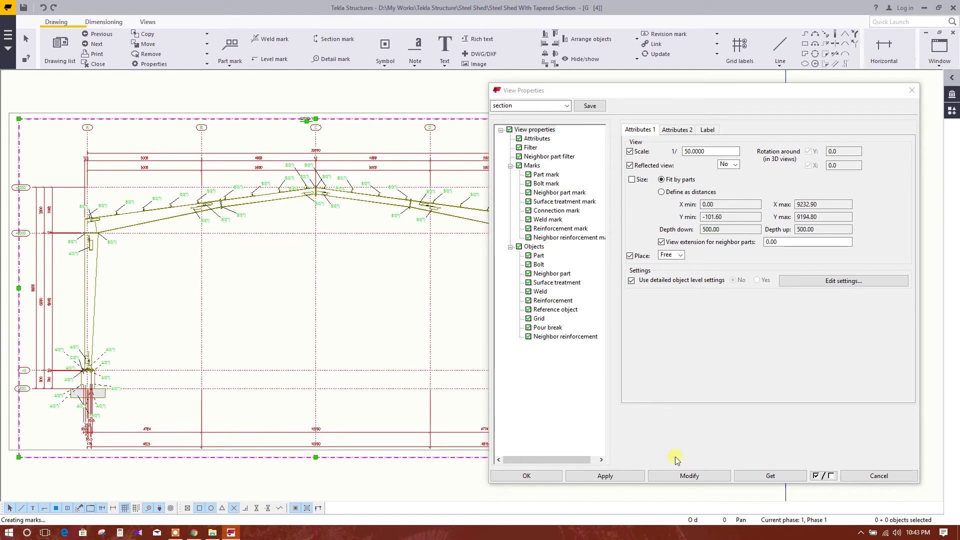
Accept the view properties and close the GRID 1 drawing, keeping its changes.
left_click(546, 476)
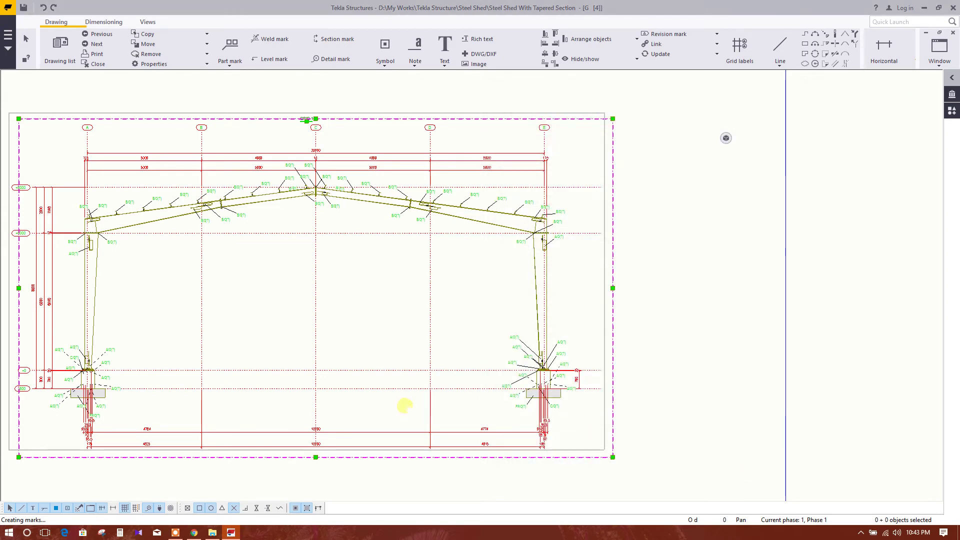
middle_click_drag(403, 403, 500, 369)
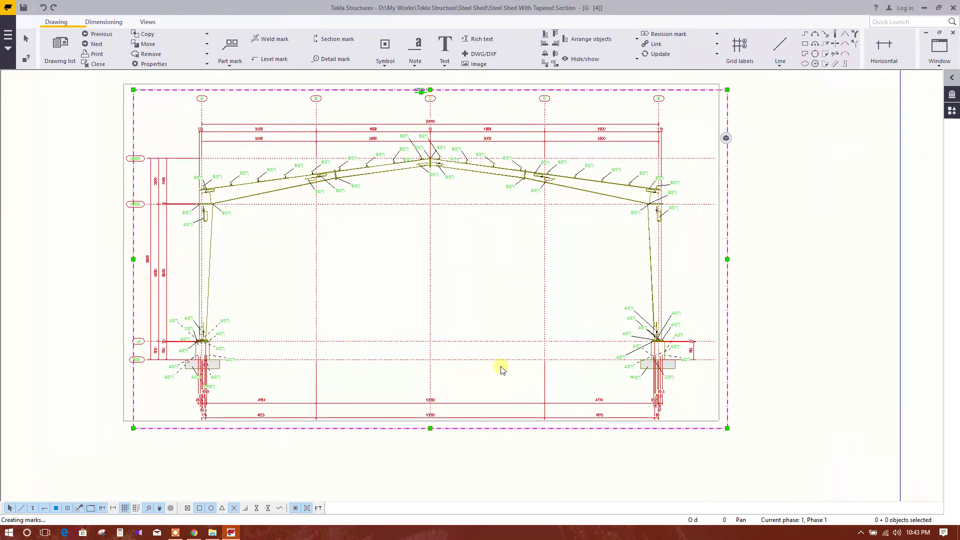
left_click(953, 33)
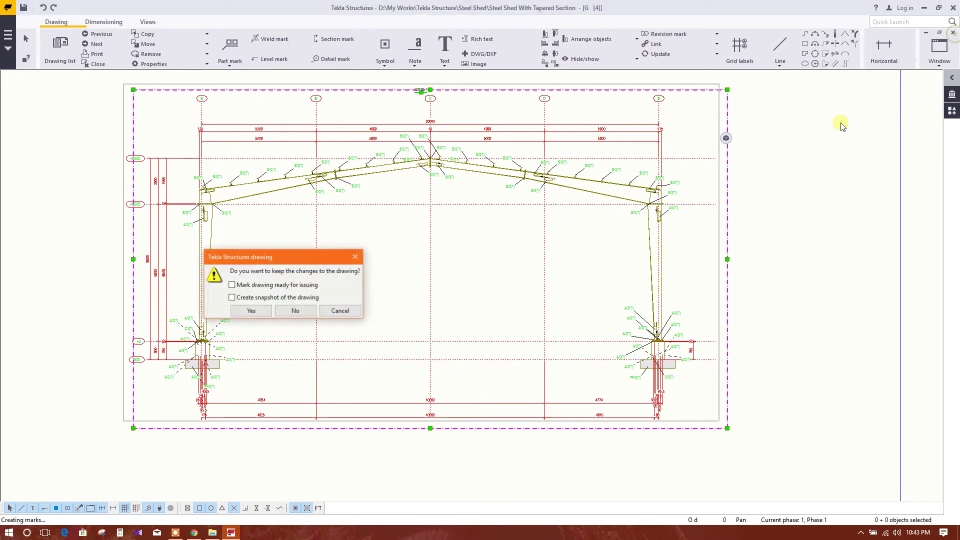
left_click(259, 314)
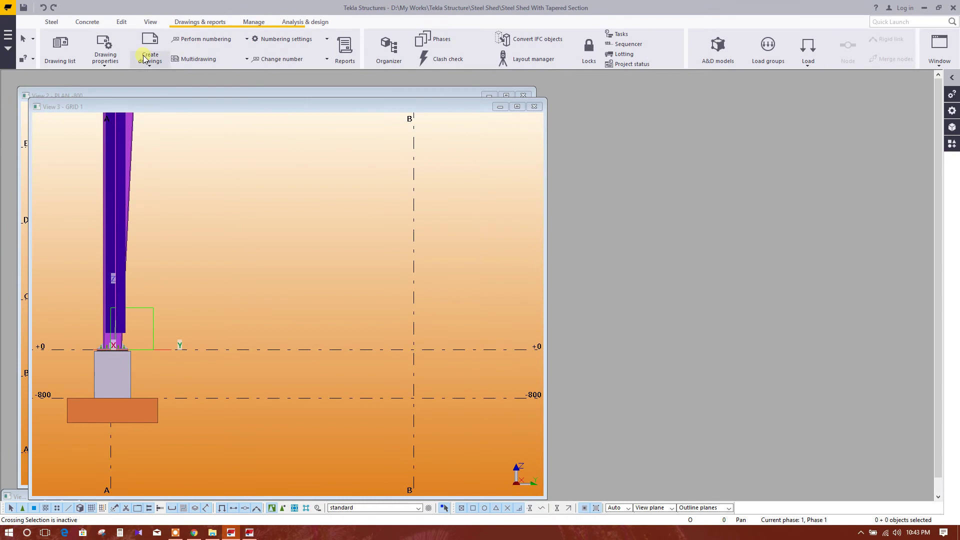
left_click(143, 59)
left_click(167, 158)
scroll(466, 190, "down", 3)
scroll(383, 202, "up", 3)
scroll(383, 202, "down", 3)
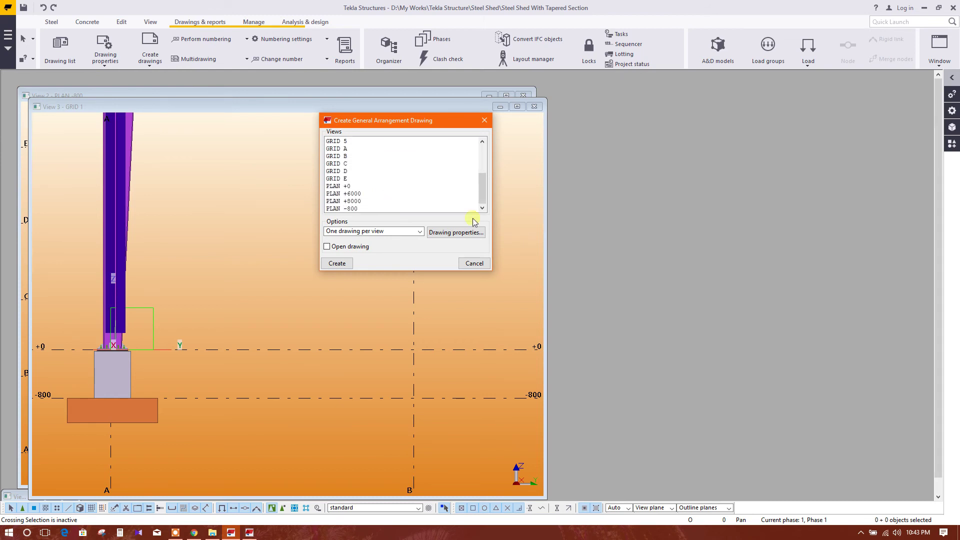
left_click(470, 265)
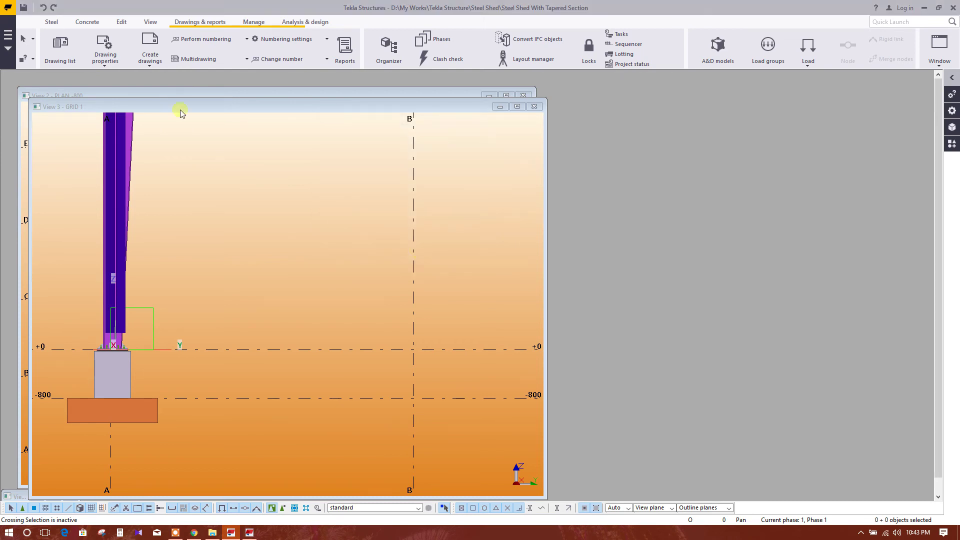
Create a new model view on the work plane.
left_click(150, 22)
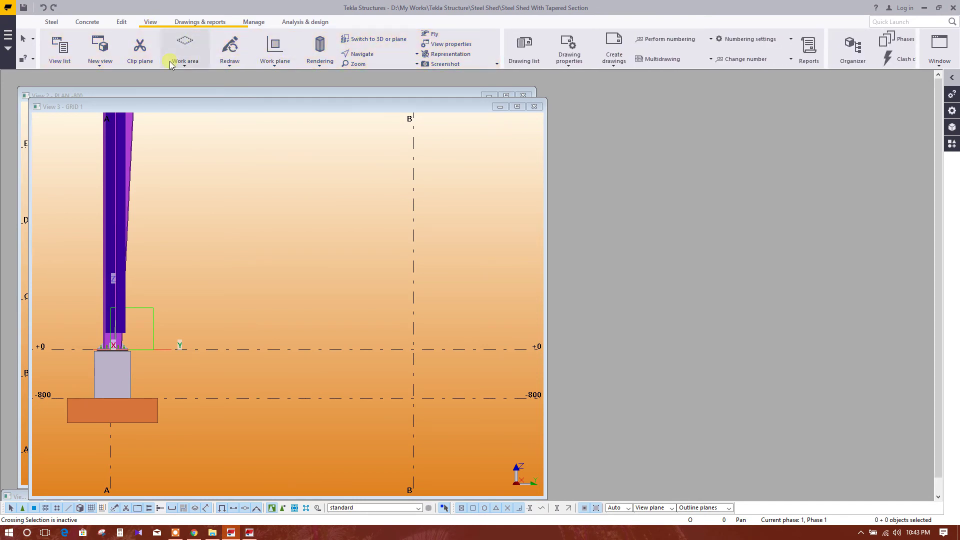
left_click(109, 66)
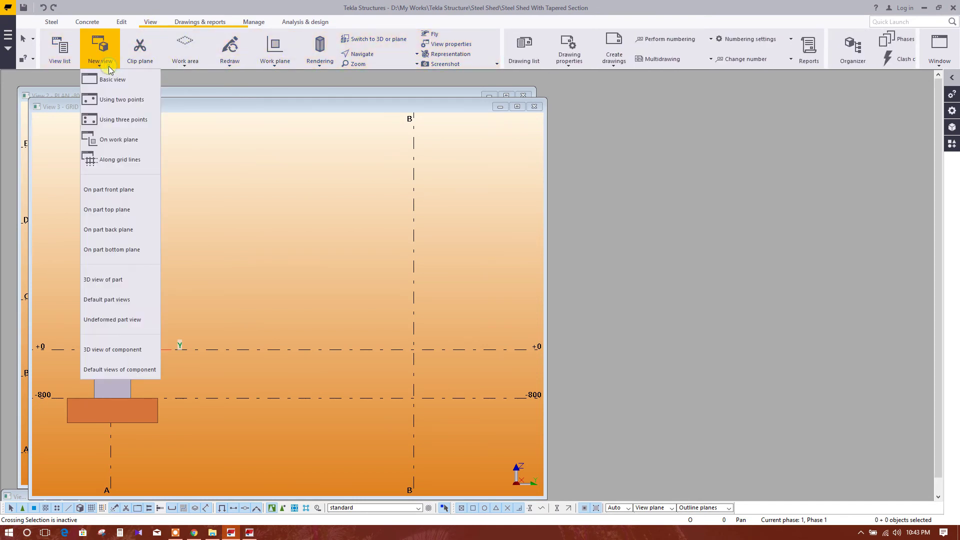
left_click(118, 142)
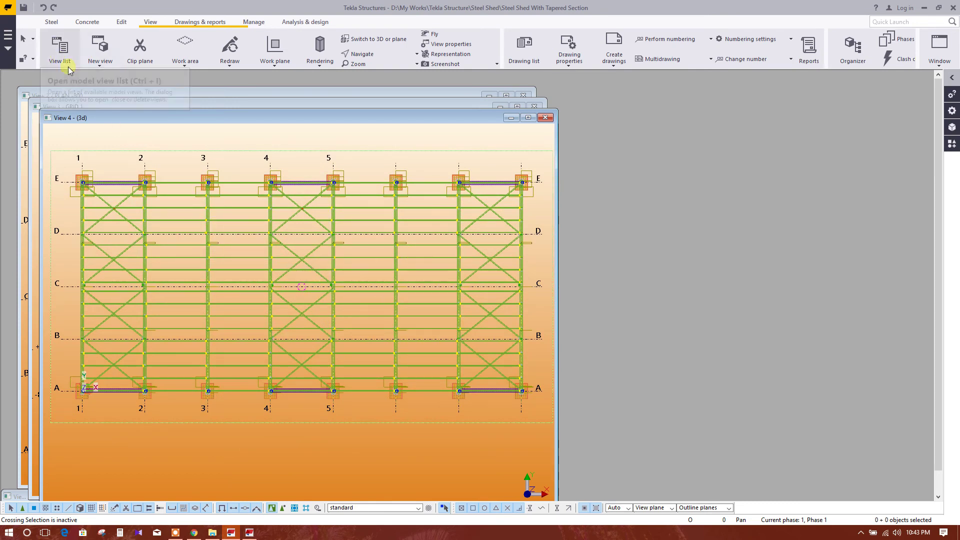
Create a general arrangement drawing from View_04 (3d), one drawing per view, open it and maximize its window.
left_click(199, 22)
left_click(106, 64)
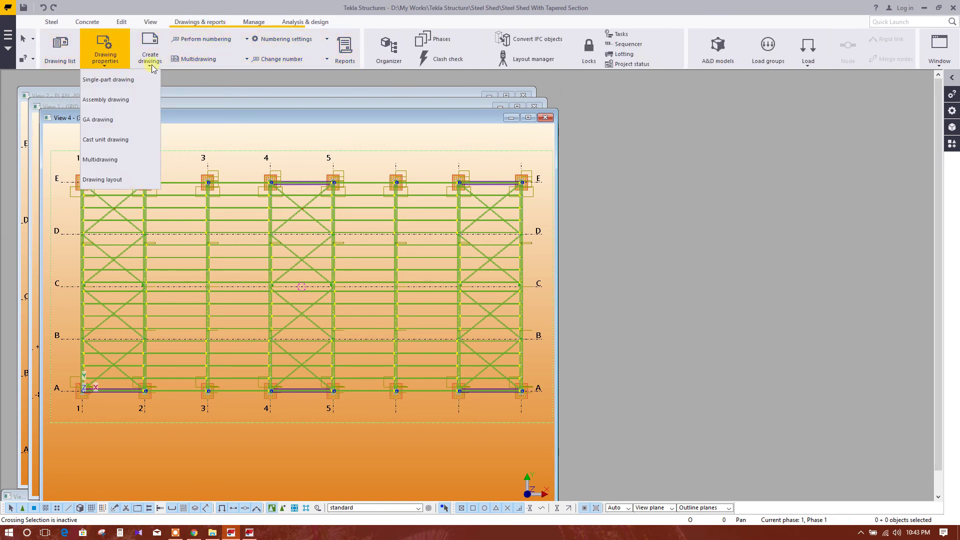
left_click(149, 59)
left_click(156, 160)
scroll(396, 194, "down", 3)
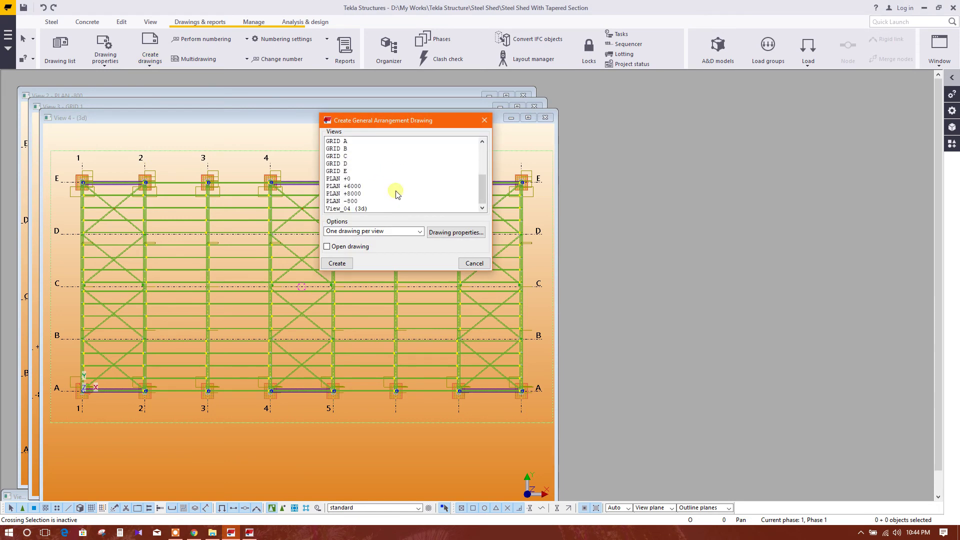
left_click(405, 209)
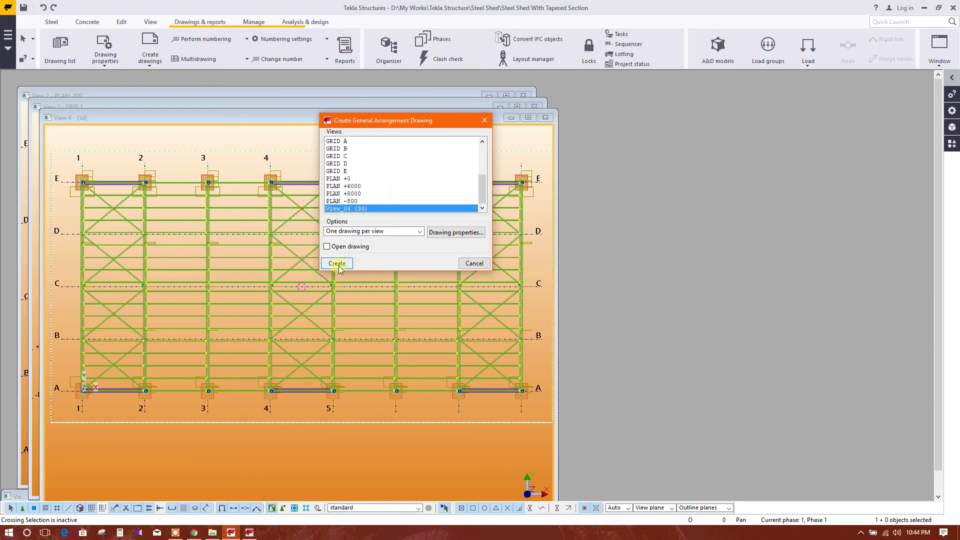
left_click(327, 247)
left_click(347, 271)
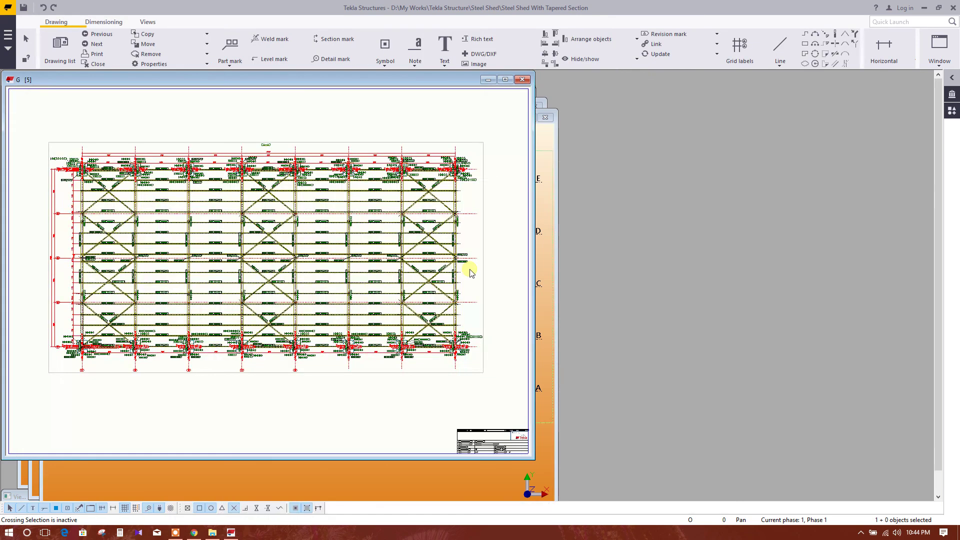
left_click(505, 79)
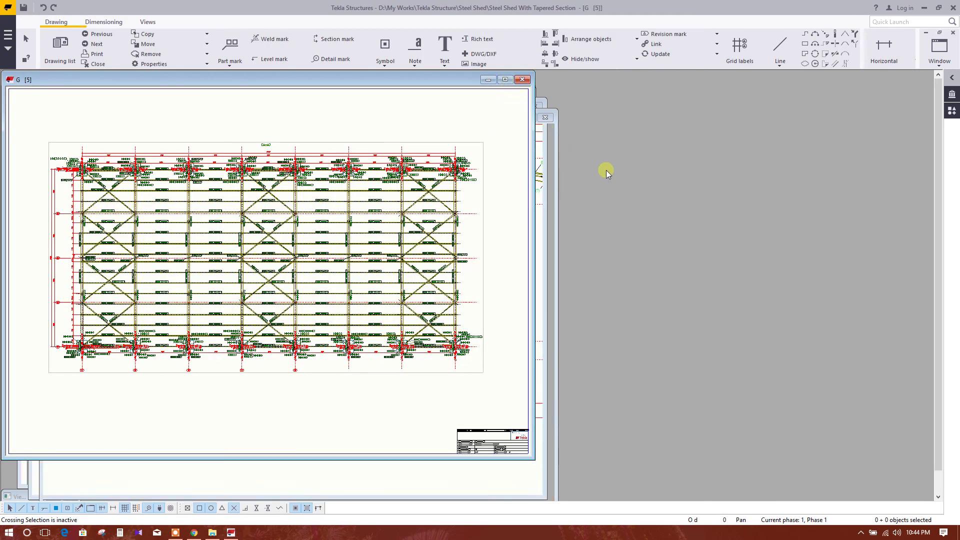
Examine the roof plan drawing, including the purlin and bracing marks, the grid dimensions and the crowded column base details.
scroll(475, 280, "up", 1)
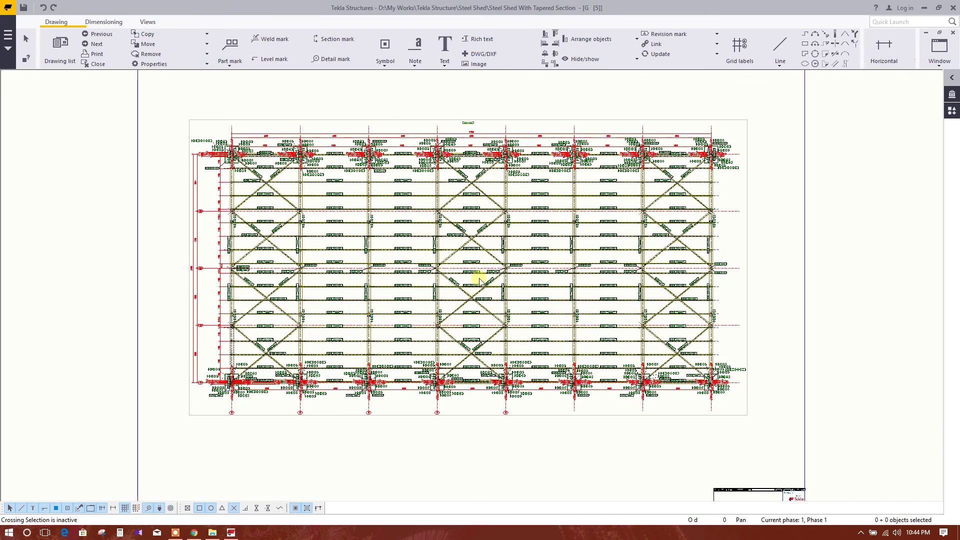
scroll(401, 215, "up", 1)
scroll(363, 245, "up", 1)
middle_click_drag(363, 244, 377, 216)
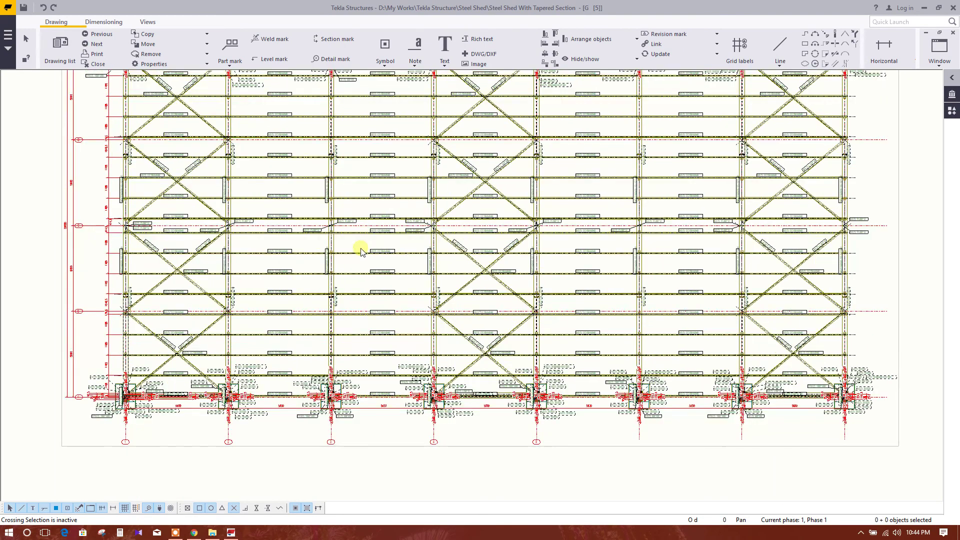
scroll(675, 440, "down", 1)
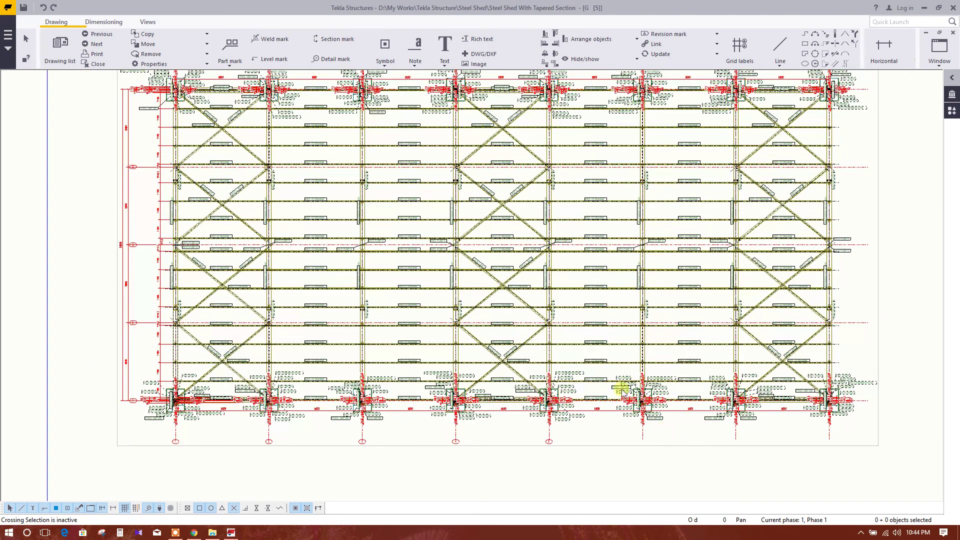
scroll(683, 277, "down", 1)
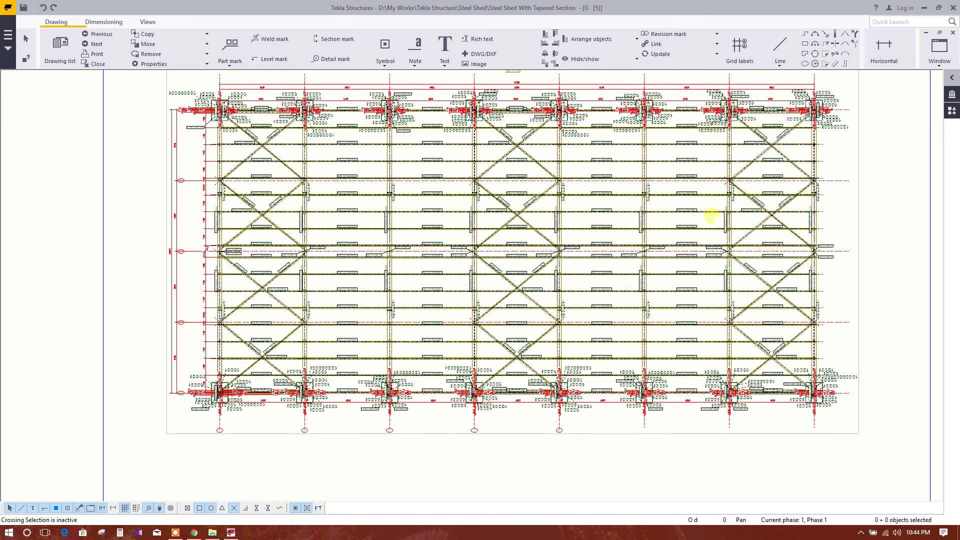
scroll(587, 255, "down", 1)
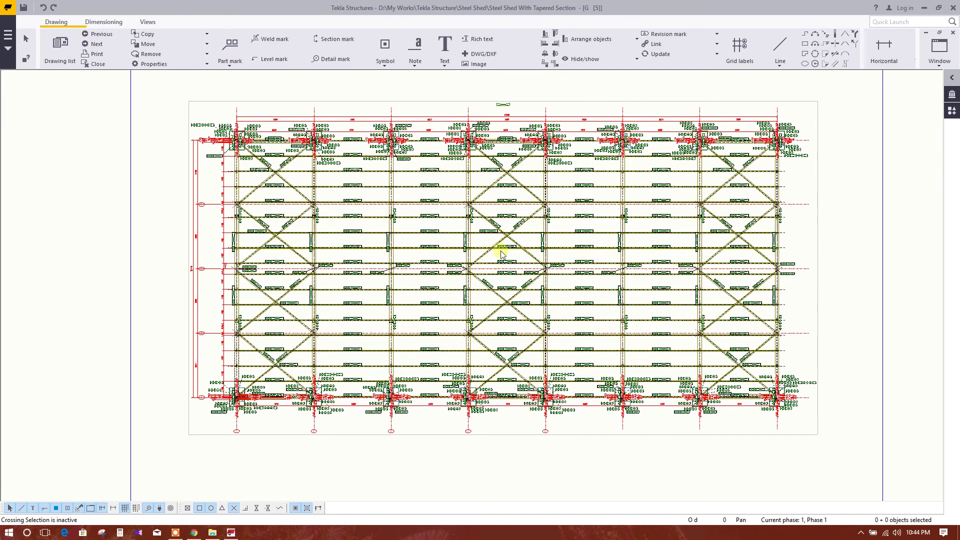
scroll(433, 237, "up", 4)
scroll(428, 226, "down", 3)
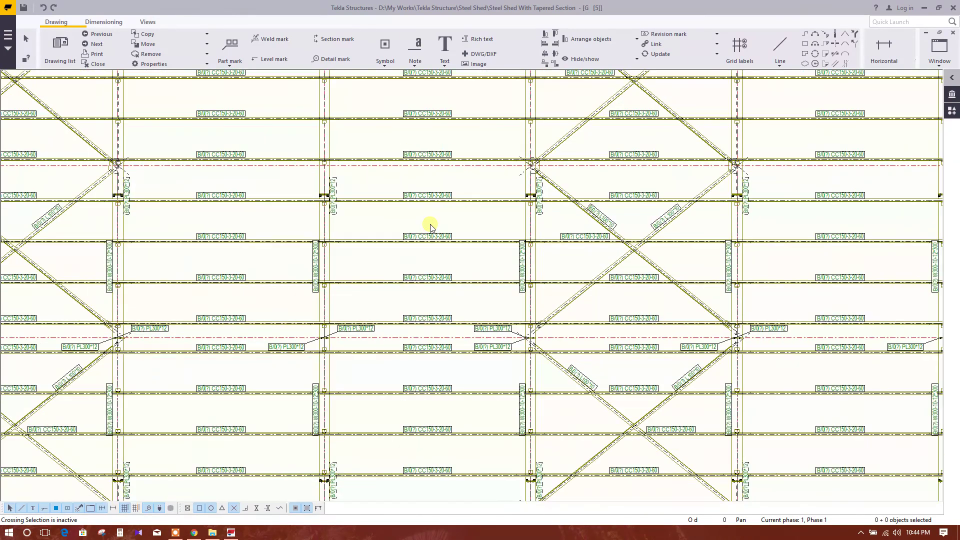
scroll(429, 248, "down", 1)
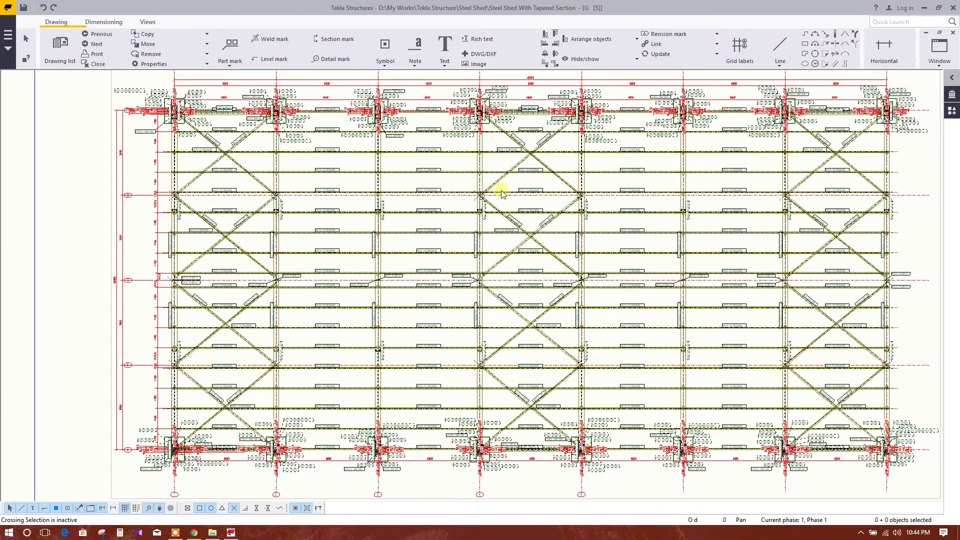
scroll(505, 230, "down", 2)
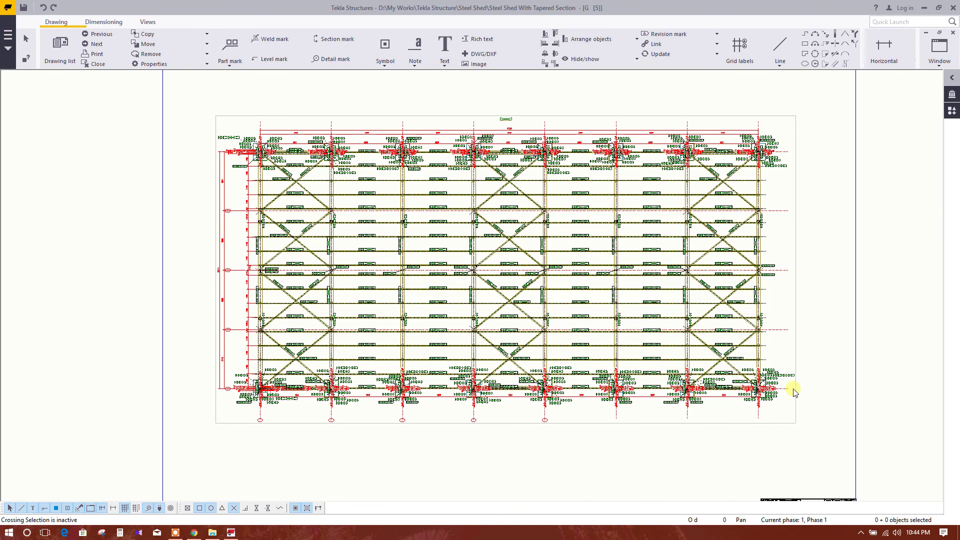
scroll(793, 389, "up", 1)
scroll(769, 396, "up", 1)
scroll(709, 398, "up", 1)
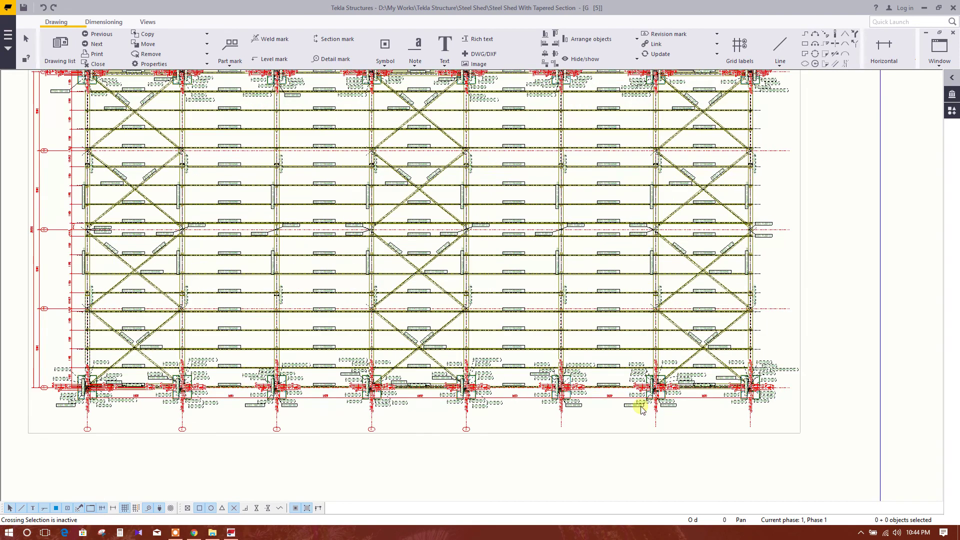
scroll(505, 263, "down", 1)
scroll(505, 263, "down", 1)
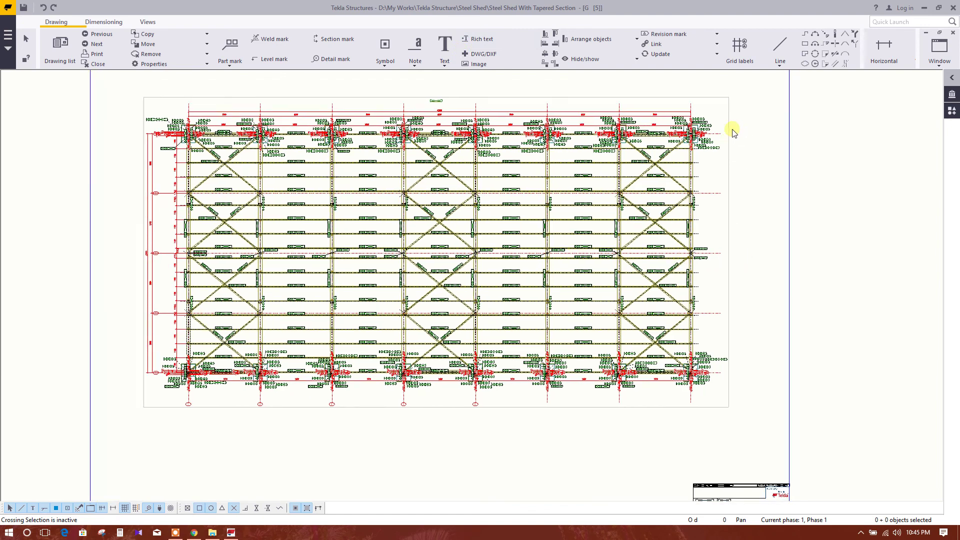
Apply the saved "plan" view settings to the roof plan view and check the marks on the purlins, bracing and rafters.
left_click(728, 130)
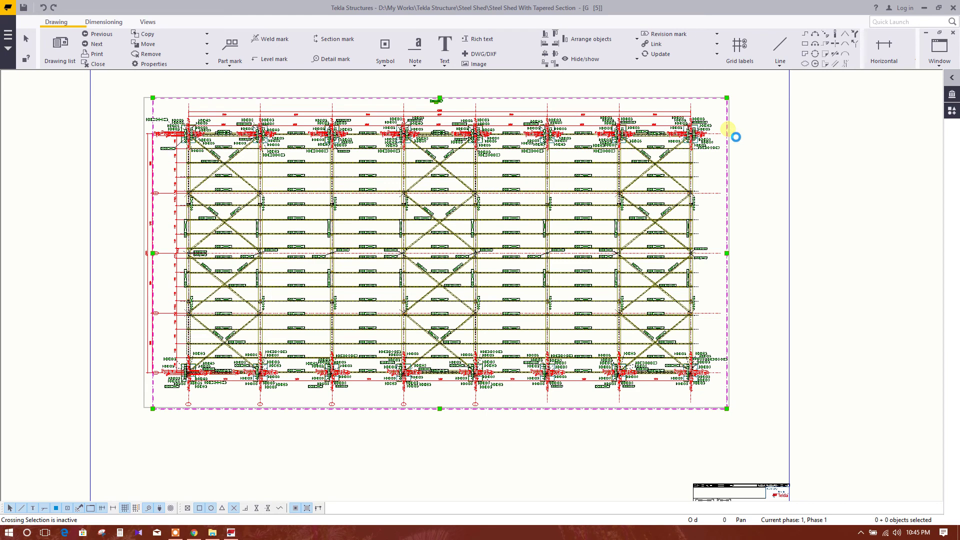
double_click(728, 130)
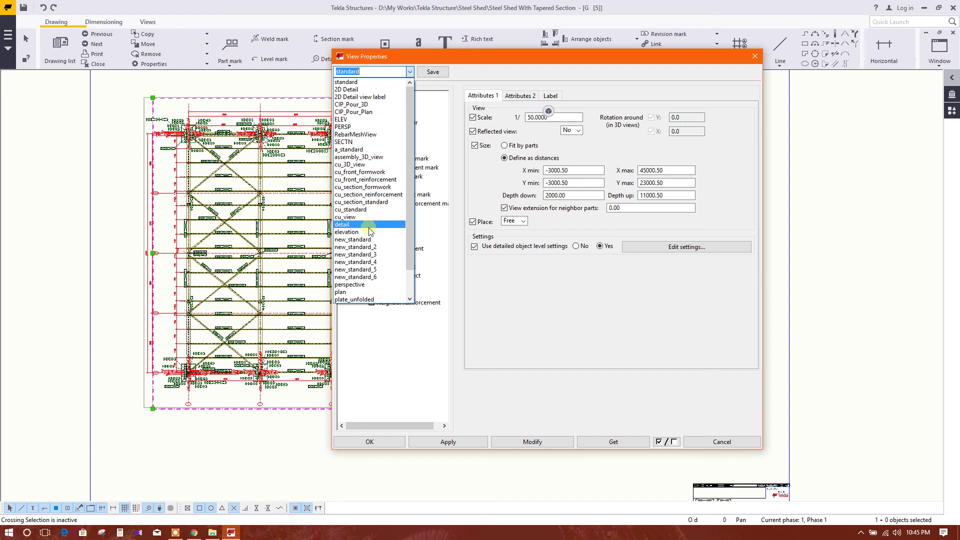
scroll(383, 245, "down", 2)
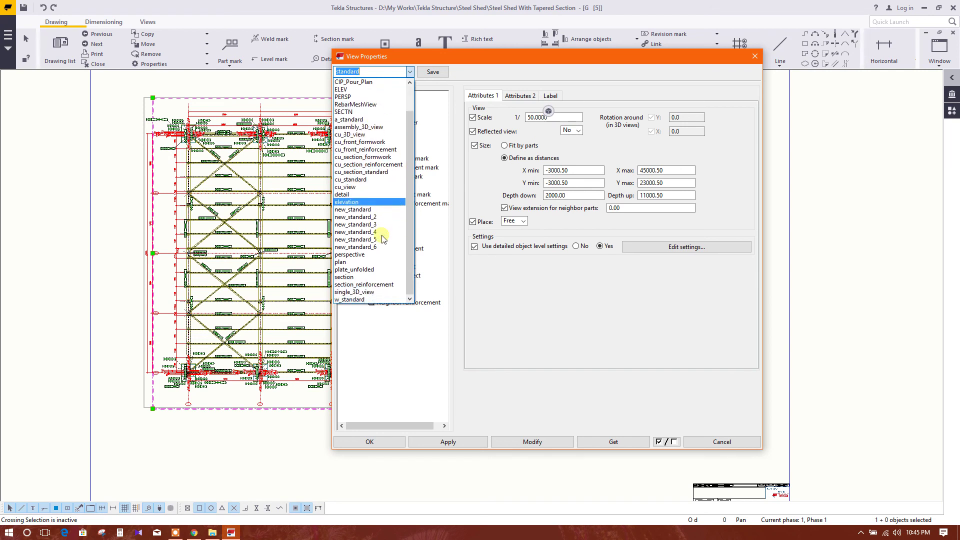
left_click(360, 263)
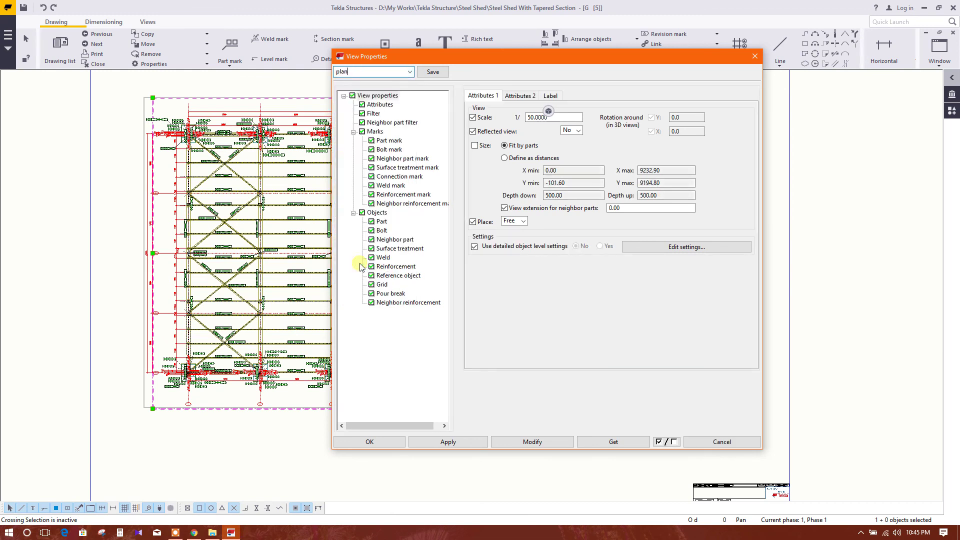
left_click(554, 443)
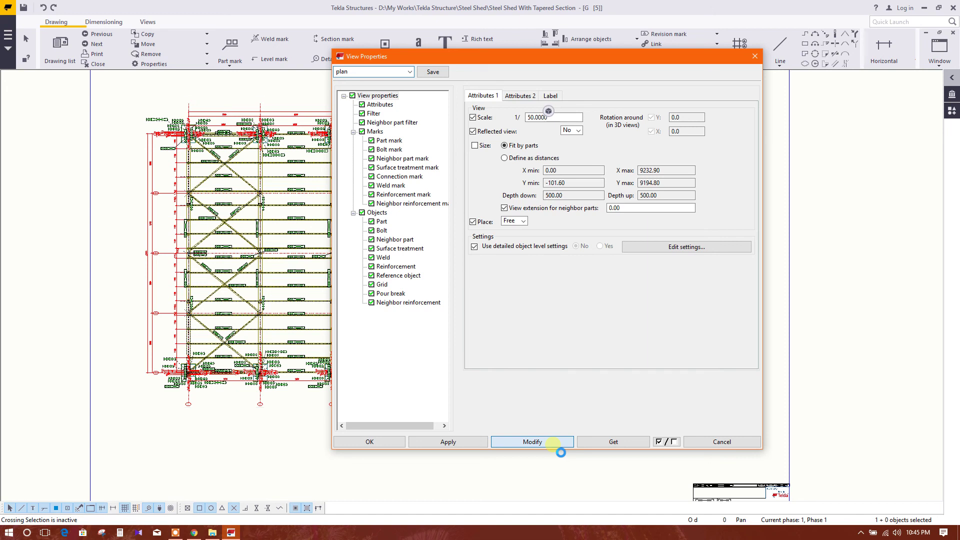
left_click(389, 444)
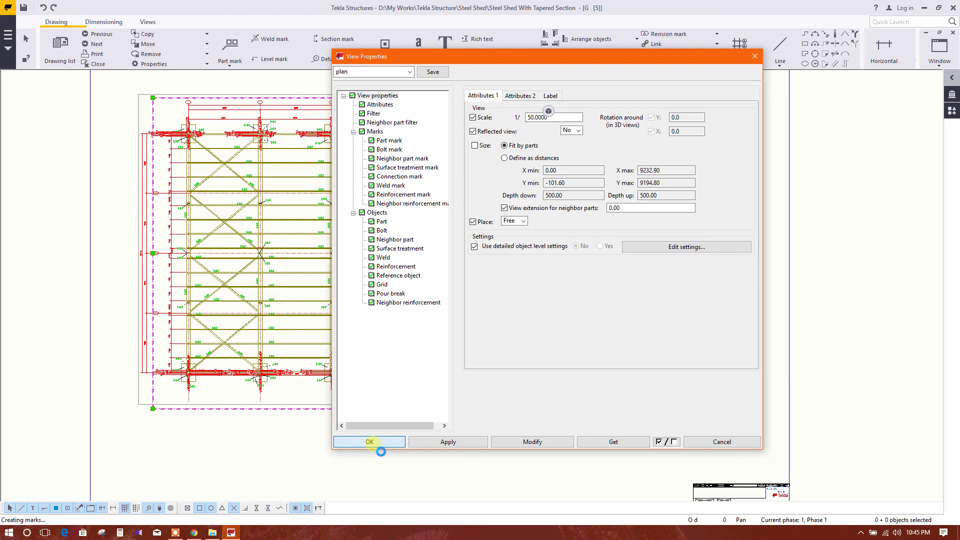
scroll(437, 284, "up", 5)
scroll(440, 281, "up", 3)
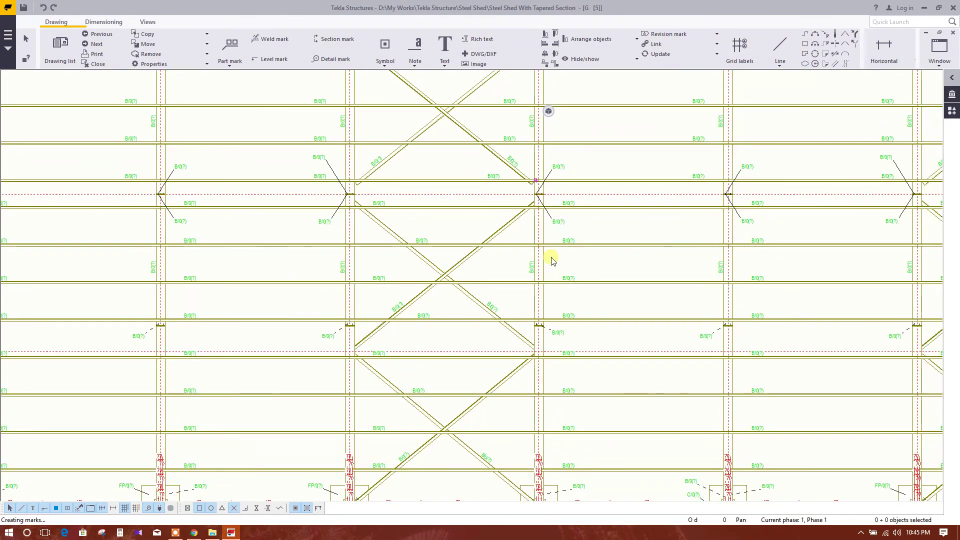
scroll(514, 281, "down", 3)
scroll(460, 299, "down", 5)
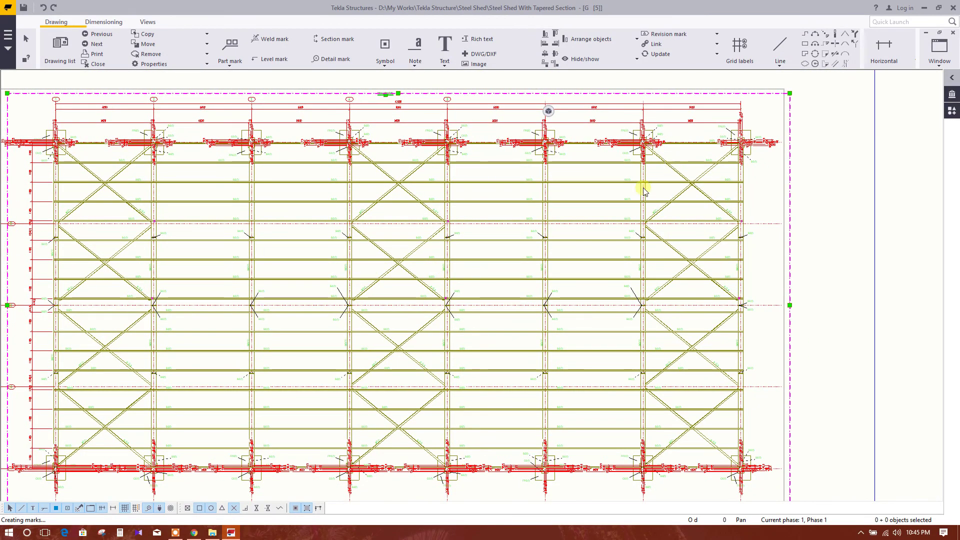
scroll(502, 313, "down", 1)
middle_click_drag(490, 322, 520, 305)
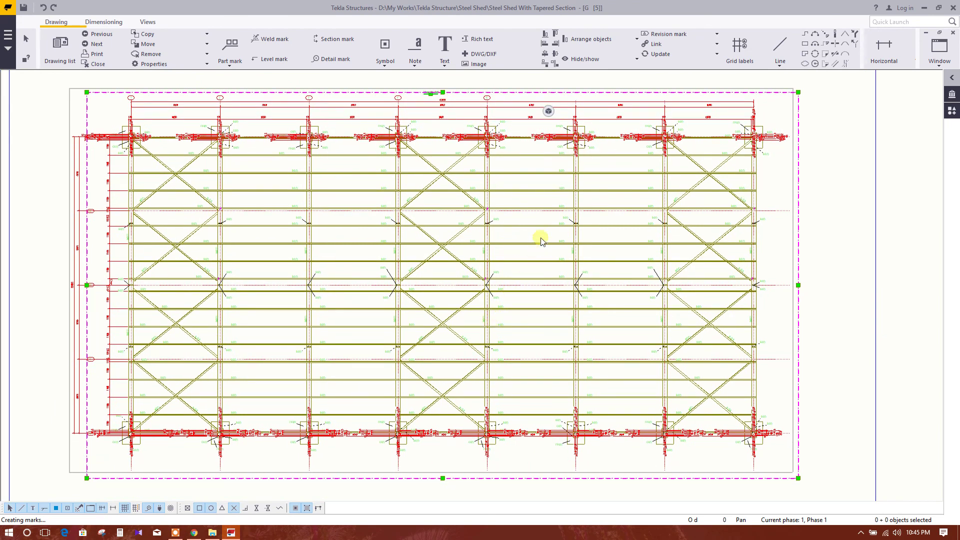